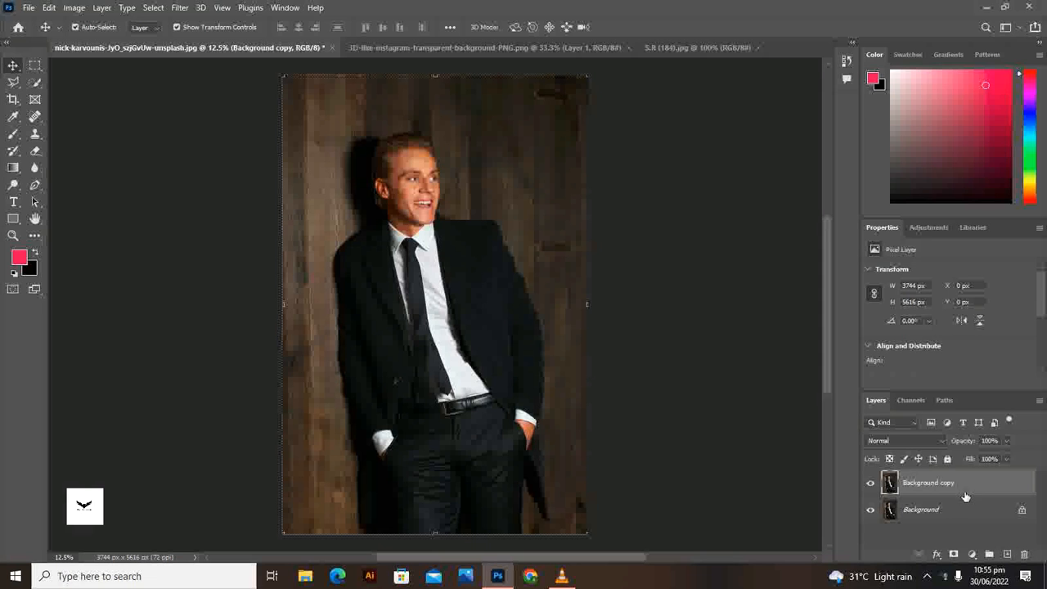
Add a Levels adjustment layer above the background copy and lower its output white level to roughly half to darken the whole photo.
click(972, 554)
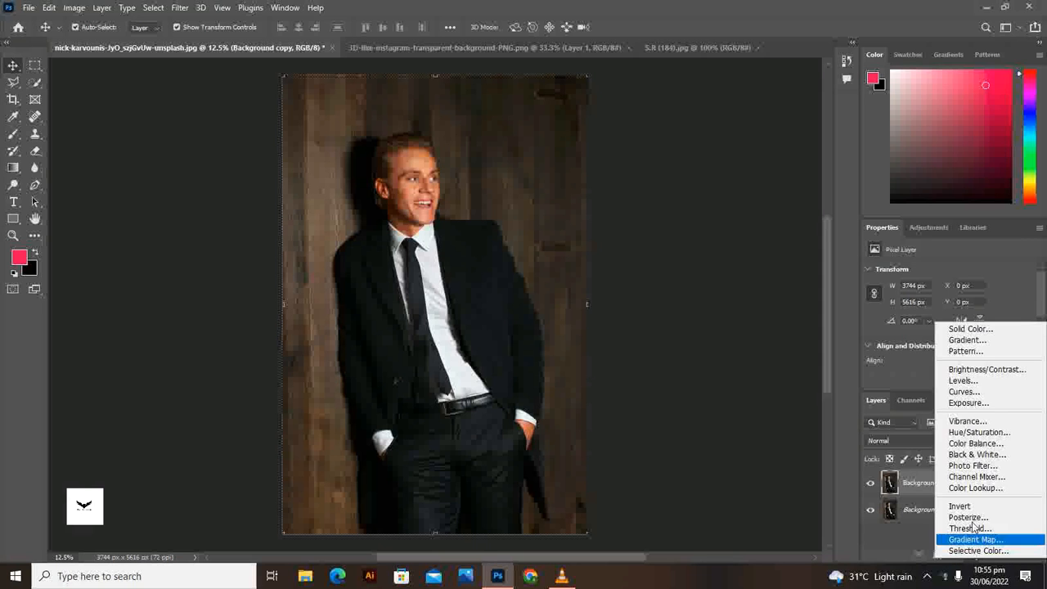
click(962, 382)
scroll(964, 343, down, 1)
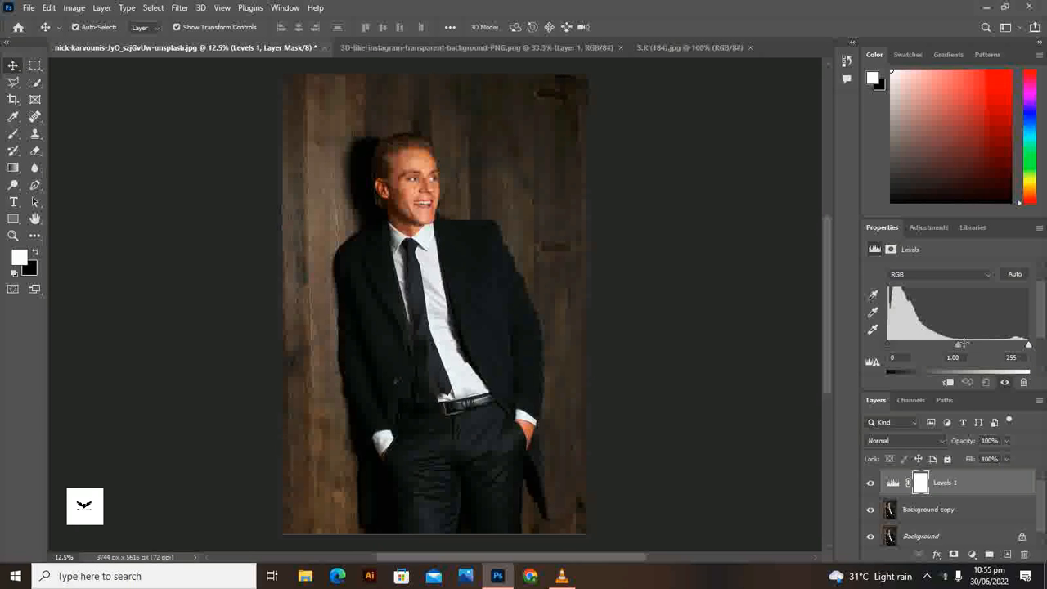
scroll(1024, 376, down, 2)
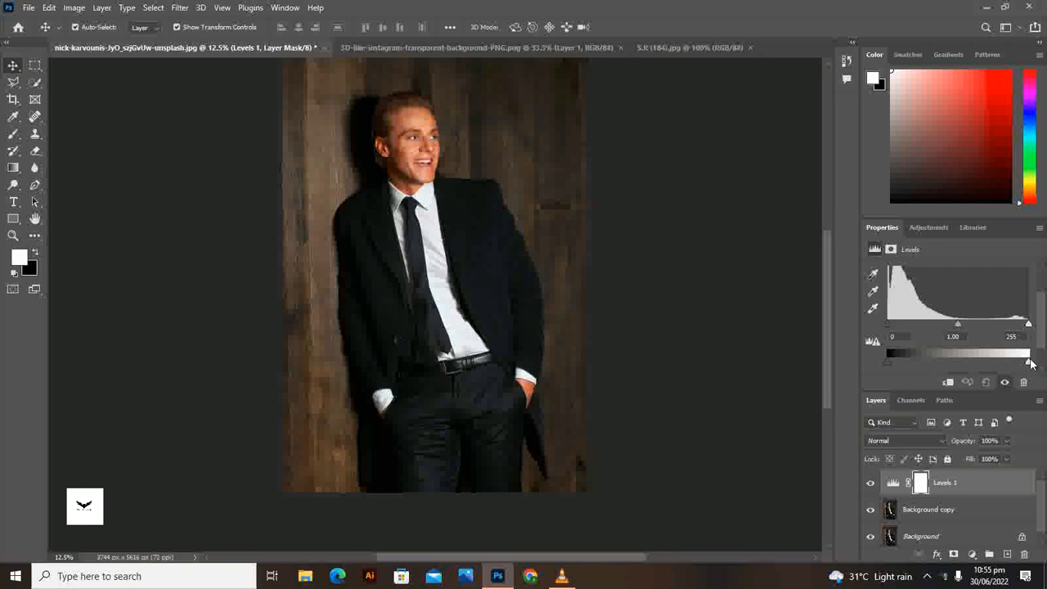
drag(1027, 366, 965, 383)
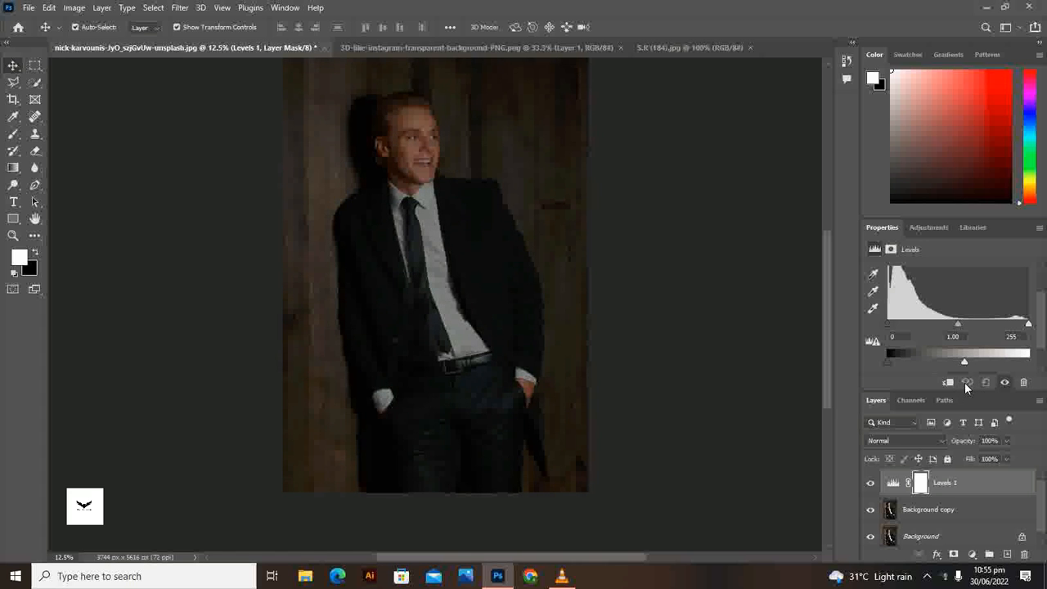
scroll(679, 361, up, 3)
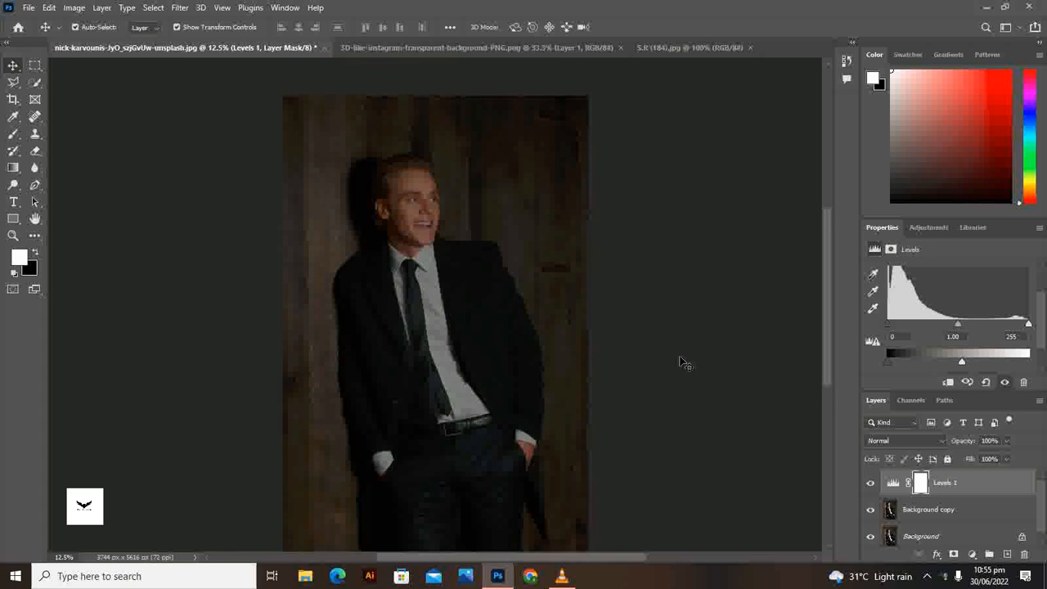
scroll(800, 353, down, 1)
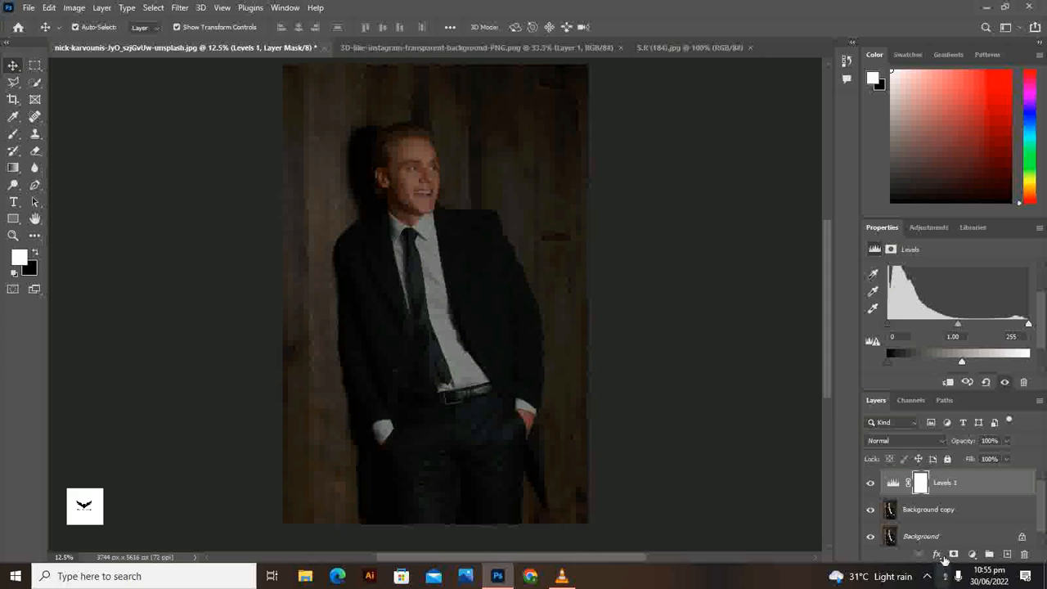
Bring the 3D like icon from its PNG document into the portrait and place its layer between Background copy and Levels 1.
click(933, 509)
click(938, 486)
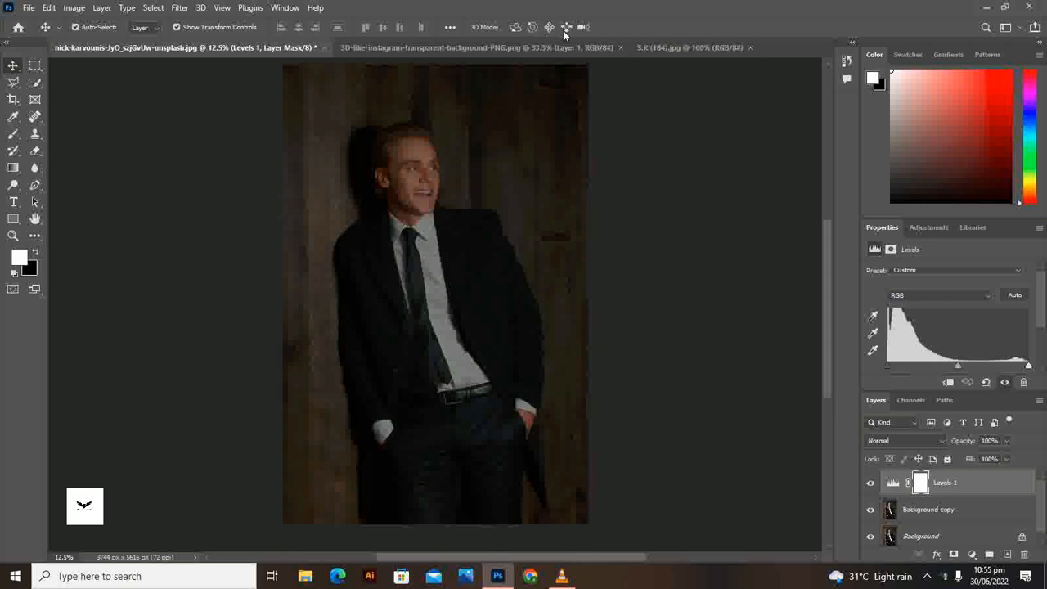
click(970, 516)
click(957, 539)
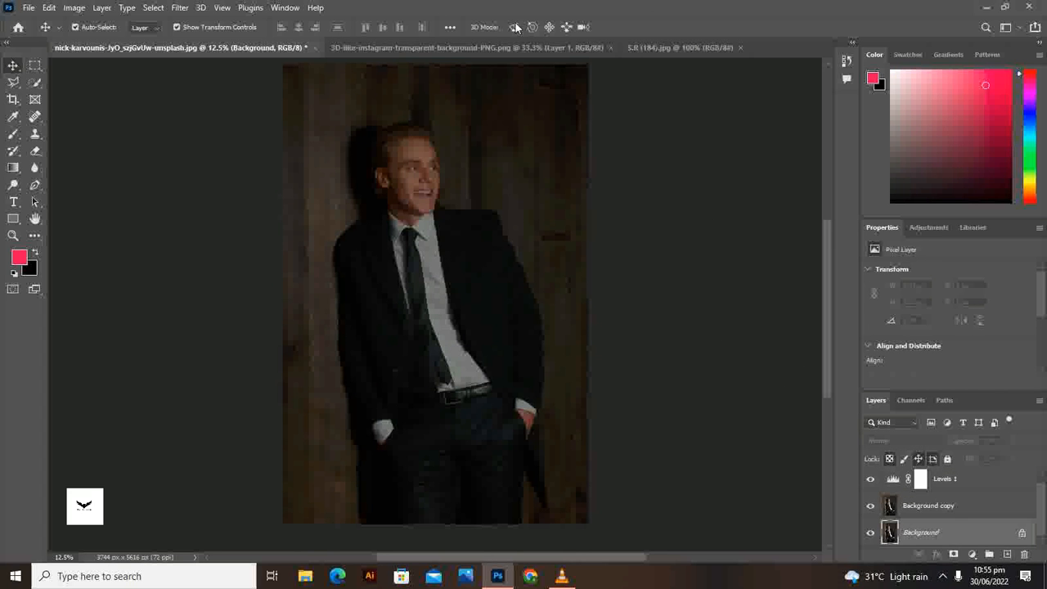
click(656, 49)
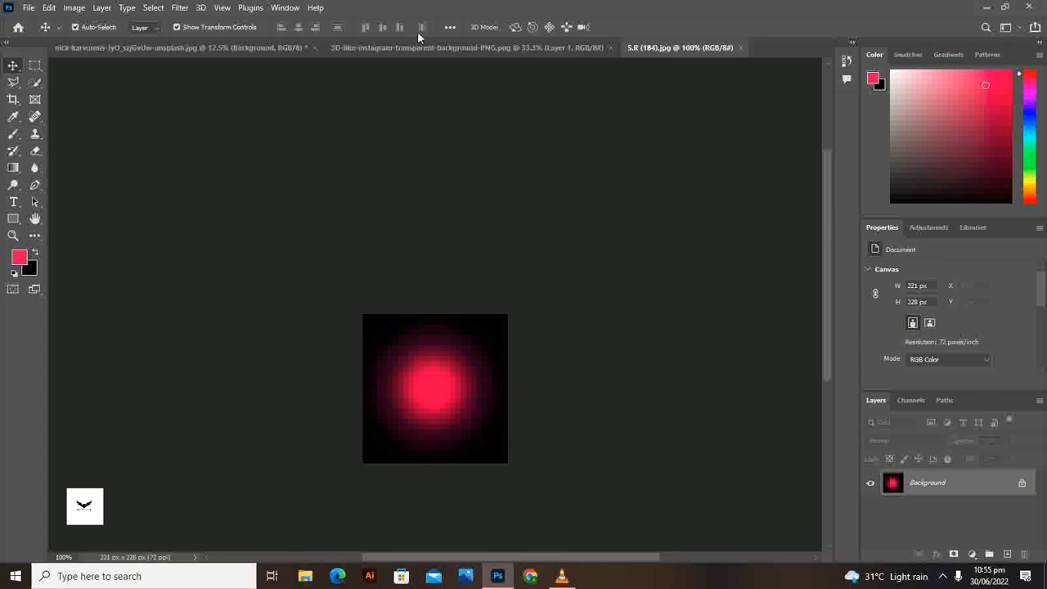
click(428, 50)
drag(493, 351, 495, 188)
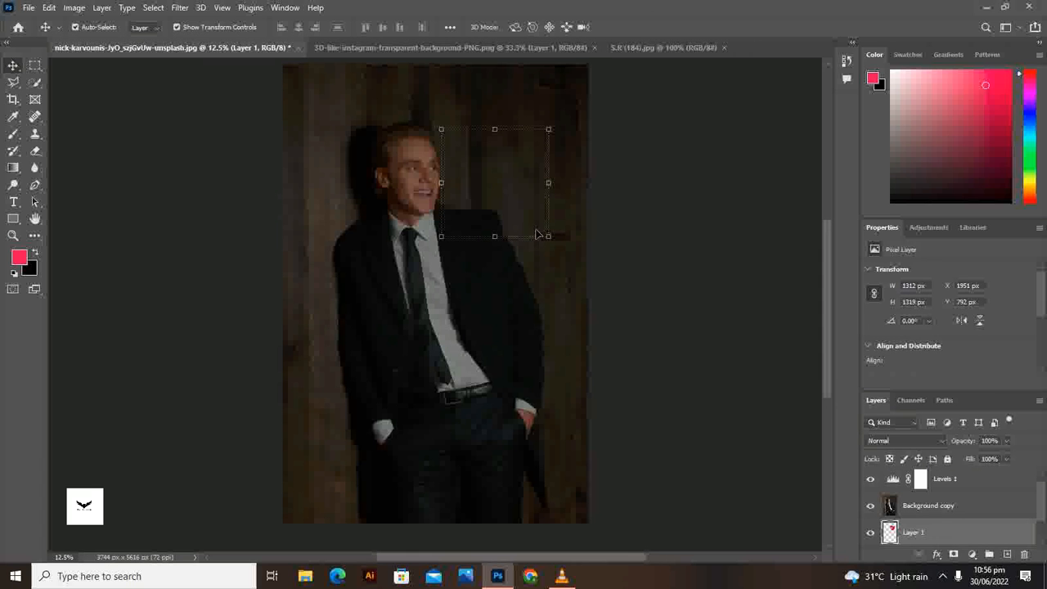
drag(929, 530, 913, 493)
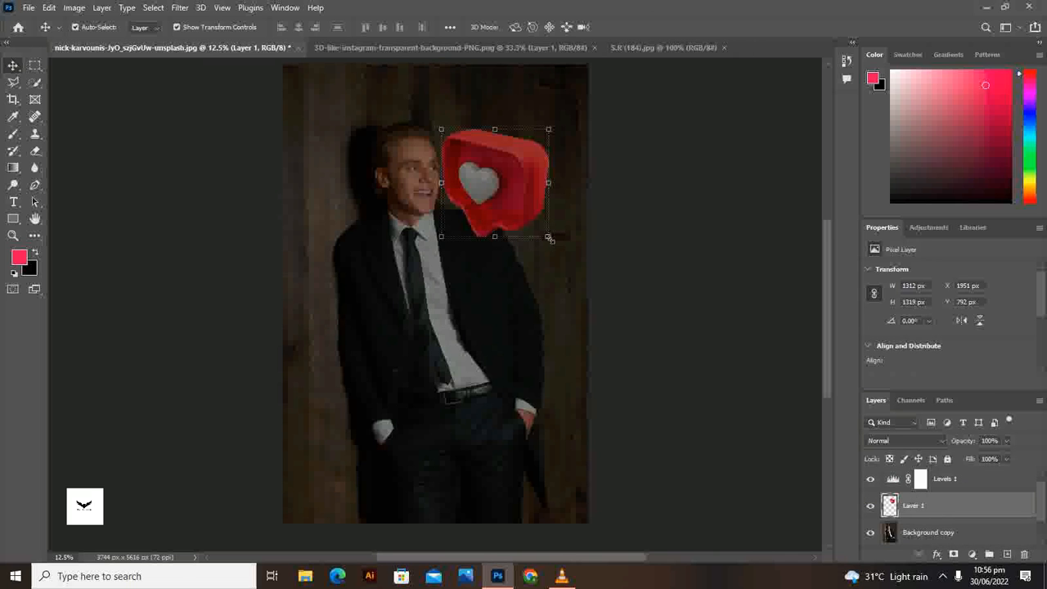
Scale the like icon down to about 633 × 637 px and position it on the dark wall beside the man's head.
drag(549, 238, 507, 195)
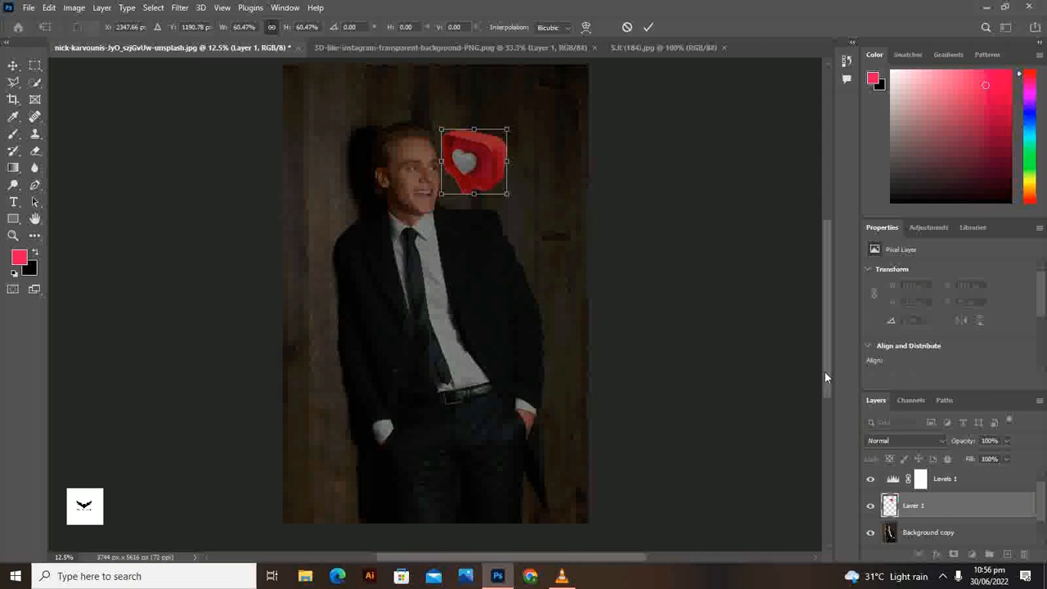
key(Return)
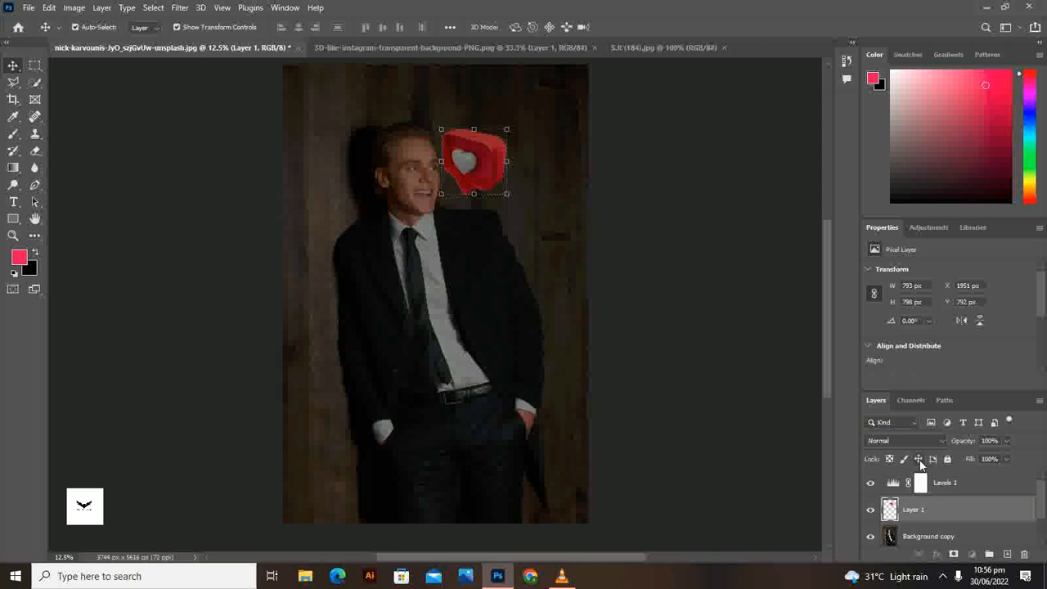
drag(509, 197, 537, 170)
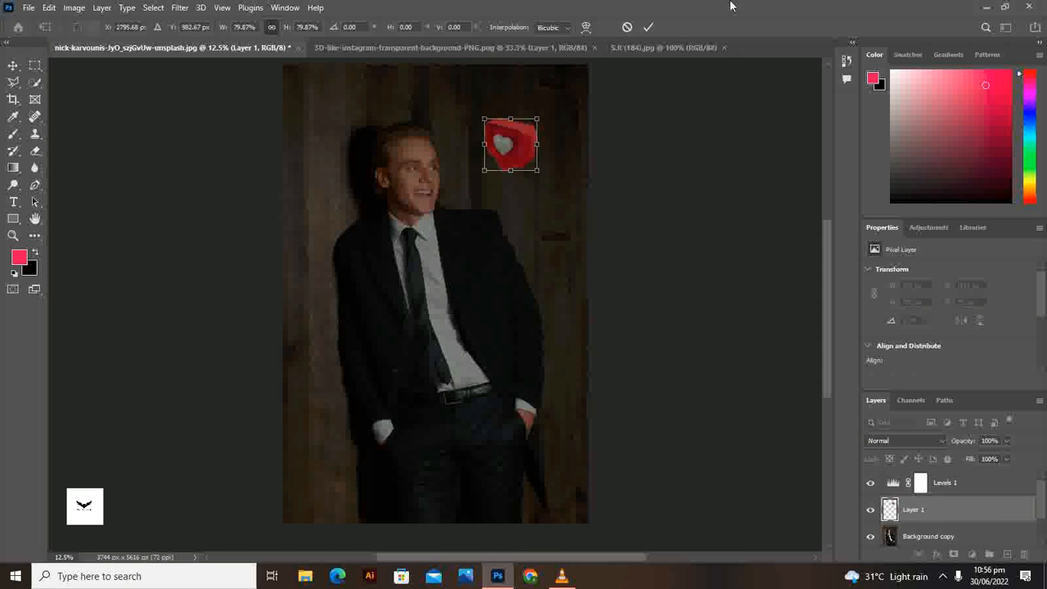
click(648, 27)
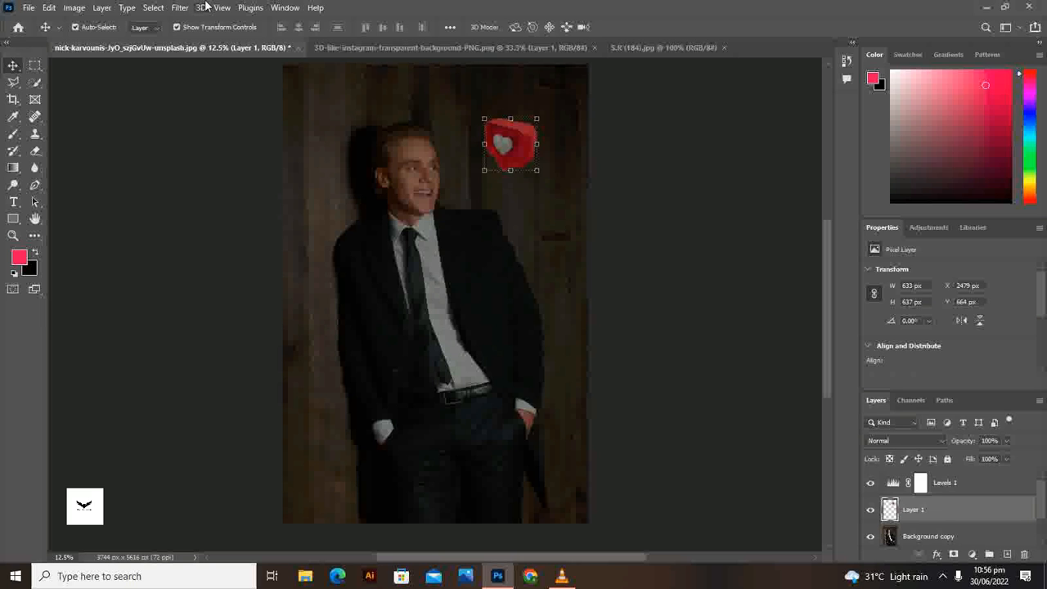
Recolor the icon pinkish red with the Camera Raw Color Mixer: Reds saturation -17, Reds hue shifted toward magenta, Oranges saturation +7.
click(182, 9)
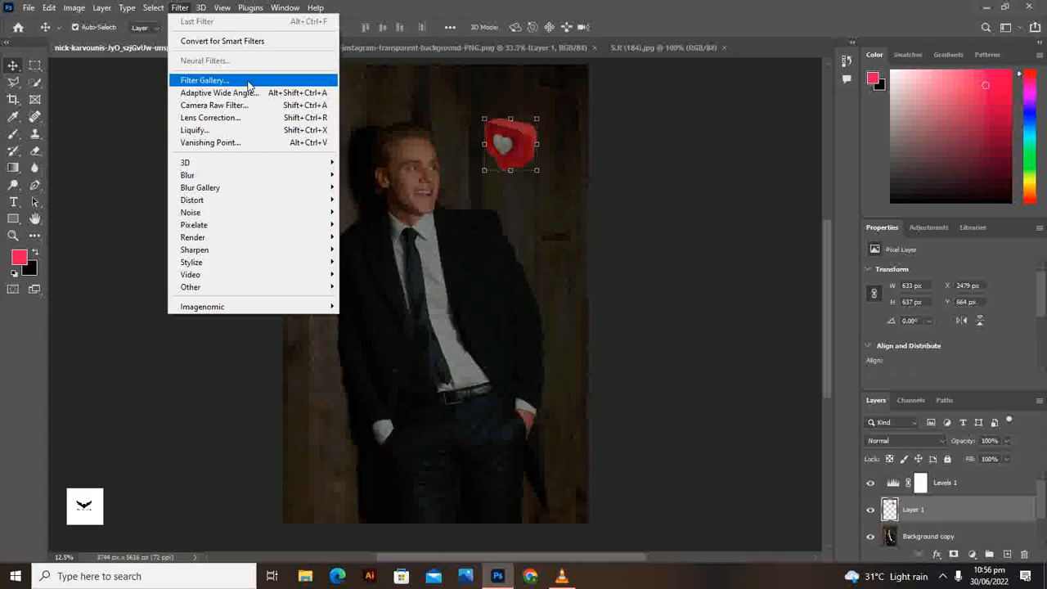
click(239, 106)
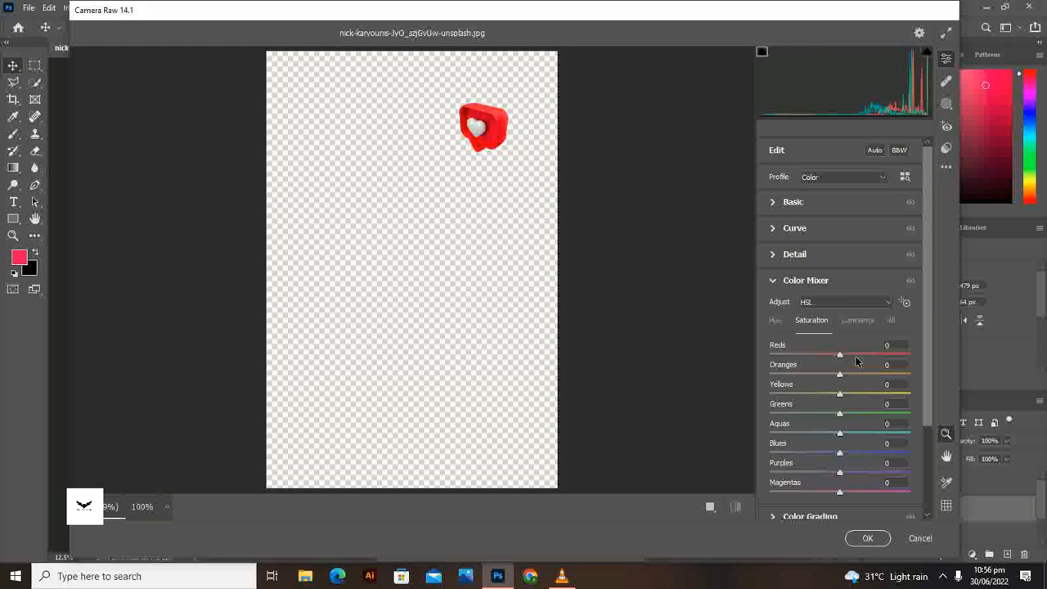
mouse_move(845, 355)
mouse_down()
mouse_move(796, 358)
mouse_move(827, 351)
mouse_up()
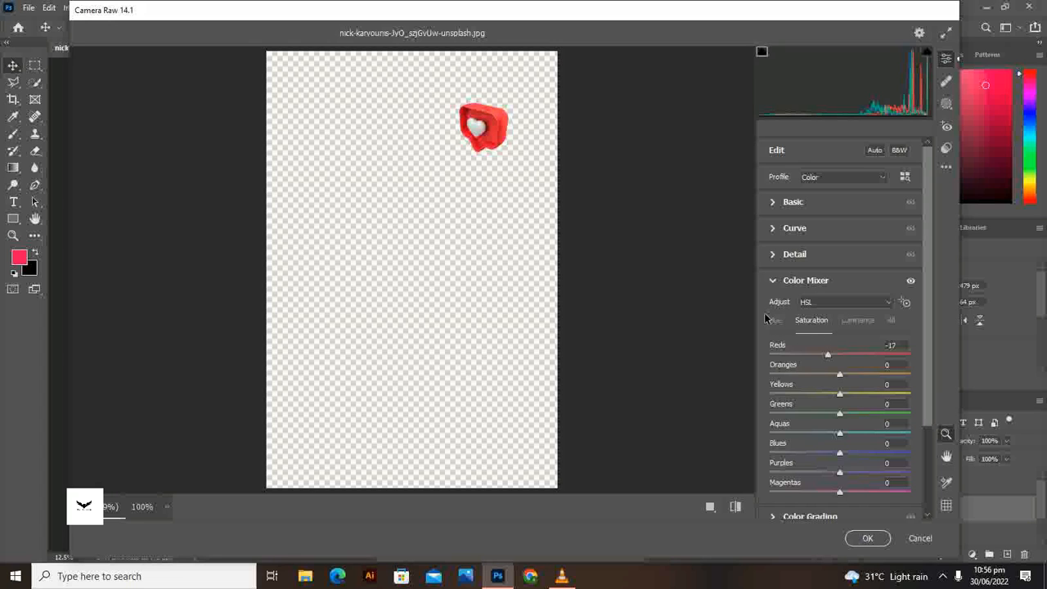
click(775, 321)
drag(842, 356, 802, 351)
click(807, 319)
mouse_move(840, 375)
mouse_down()
mouse_move(830, 380)
mouse_move(845, 381)
mouse_up()
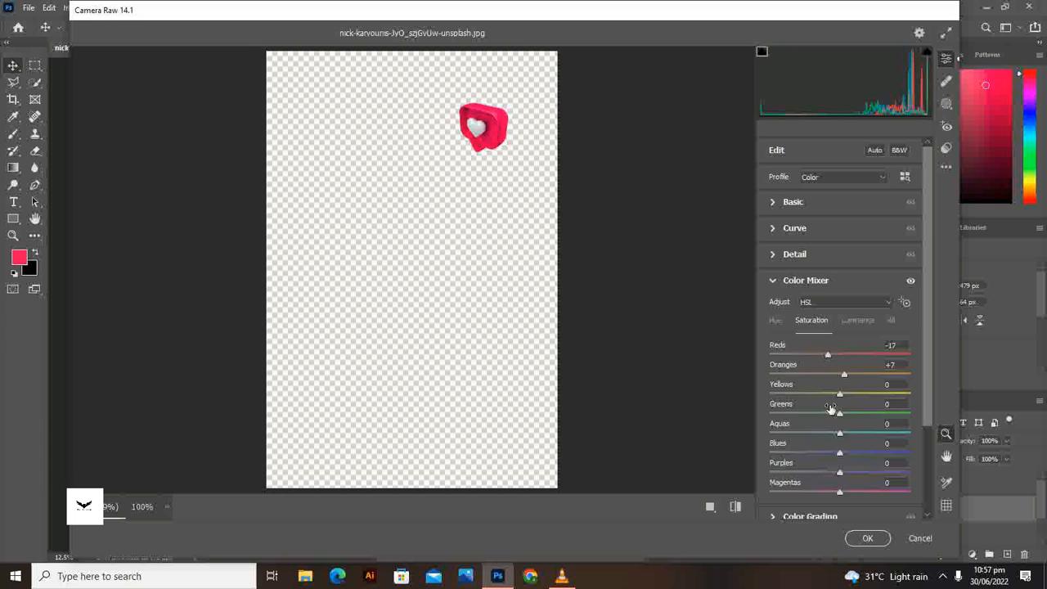
scroll(835, 409, down, 3)
click(881, 542)
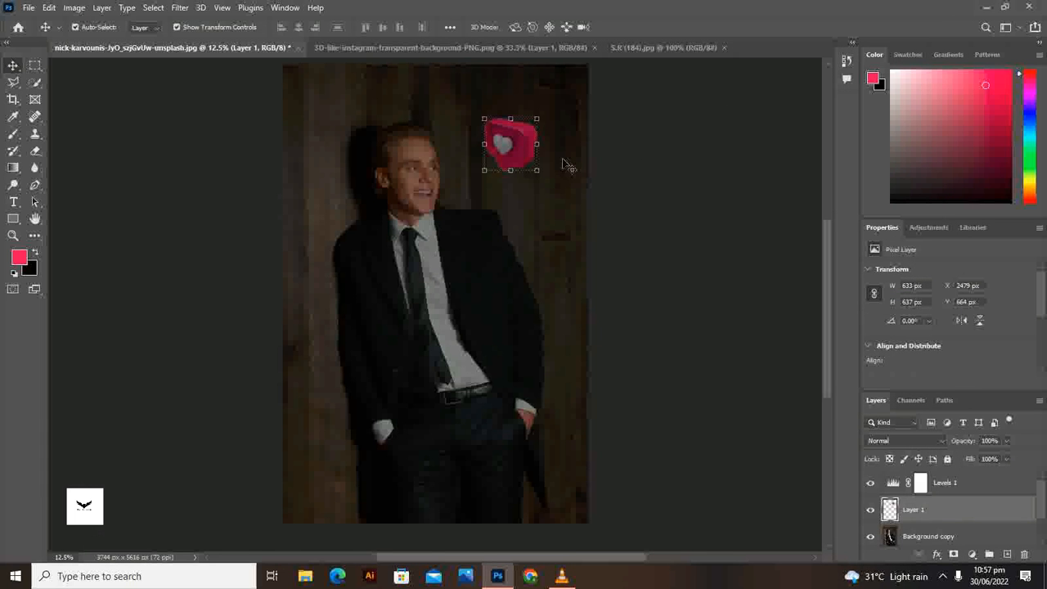
Shrink the icon to about 490 × 493 px and bring the red glow from S.R (184).jpg into the portrait over it.
drag(537, 169, 527, 158)
click(648, 27)
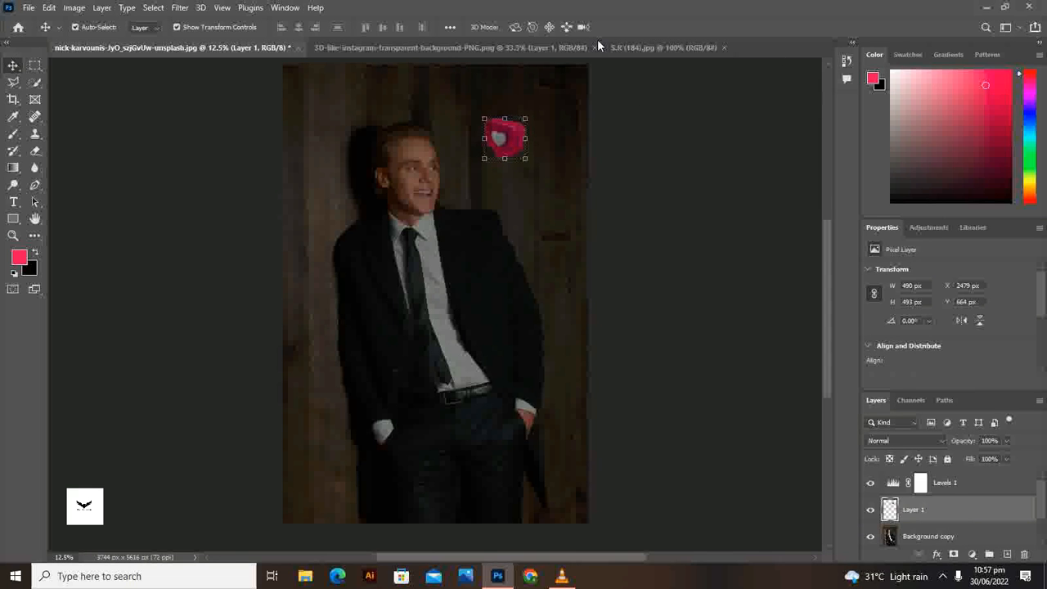
click(652, 48)
drag(512, 385, 617, 280)
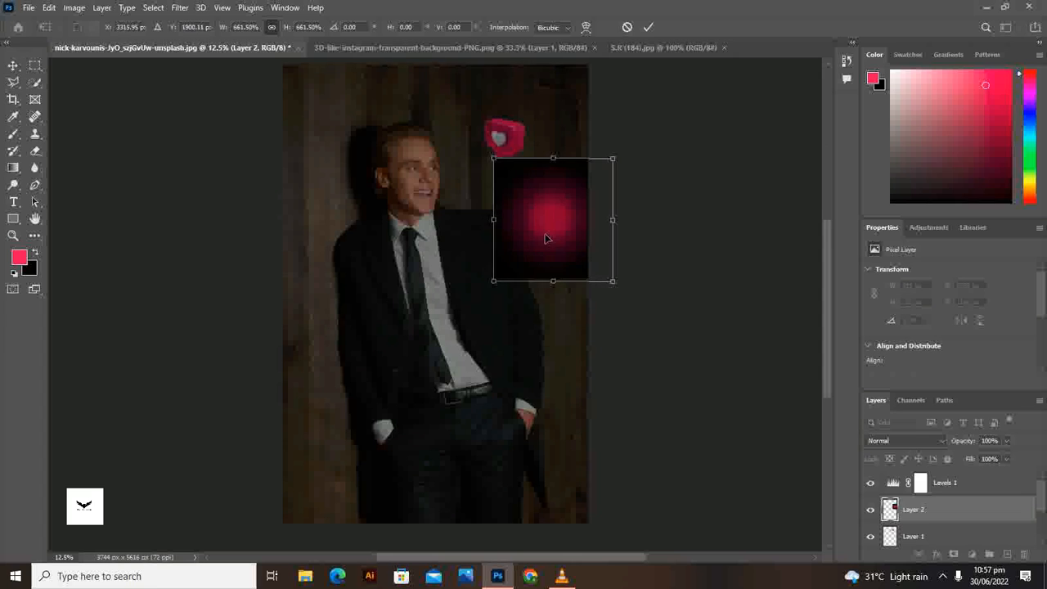
drag(545, 238, 497, 149)
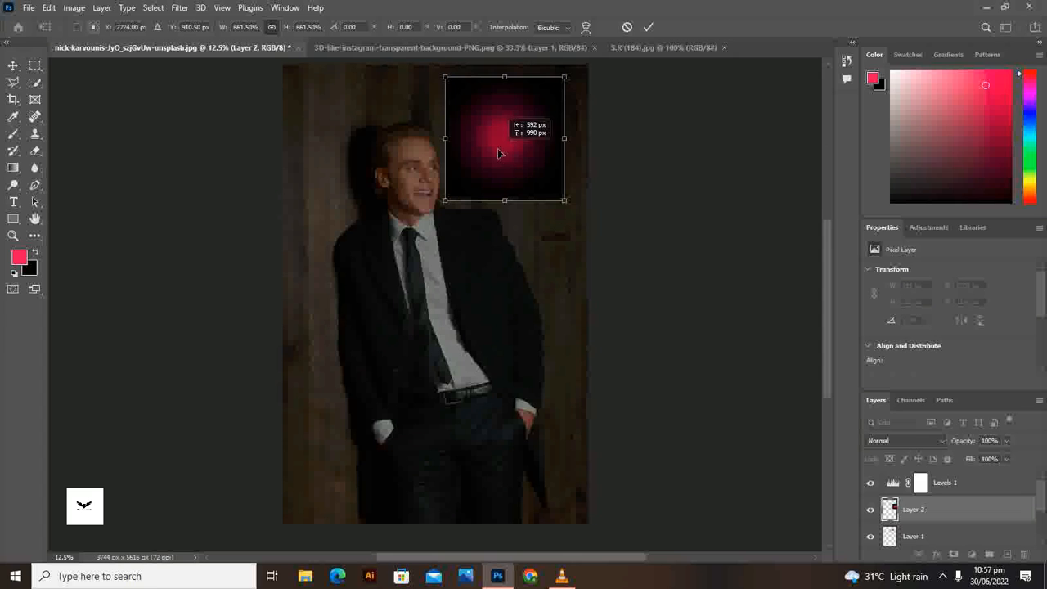
Set the glow layer's blend mode to Screen and enlarge it to about 1944 × 2005 px, centered on the icon.
click(894, 442)
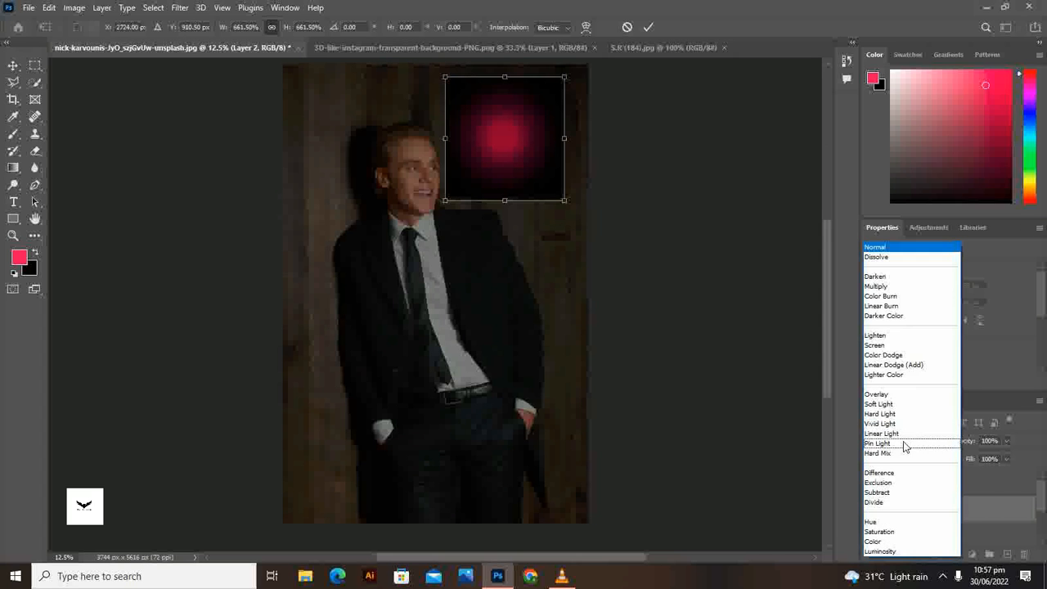
click(904, 347)
drag(585, 200, 596, 237)
mouse_move(521, 166)
mouse_down()
mouse_move(510, 170)
mouse_move(514, 163)
mouse_up()
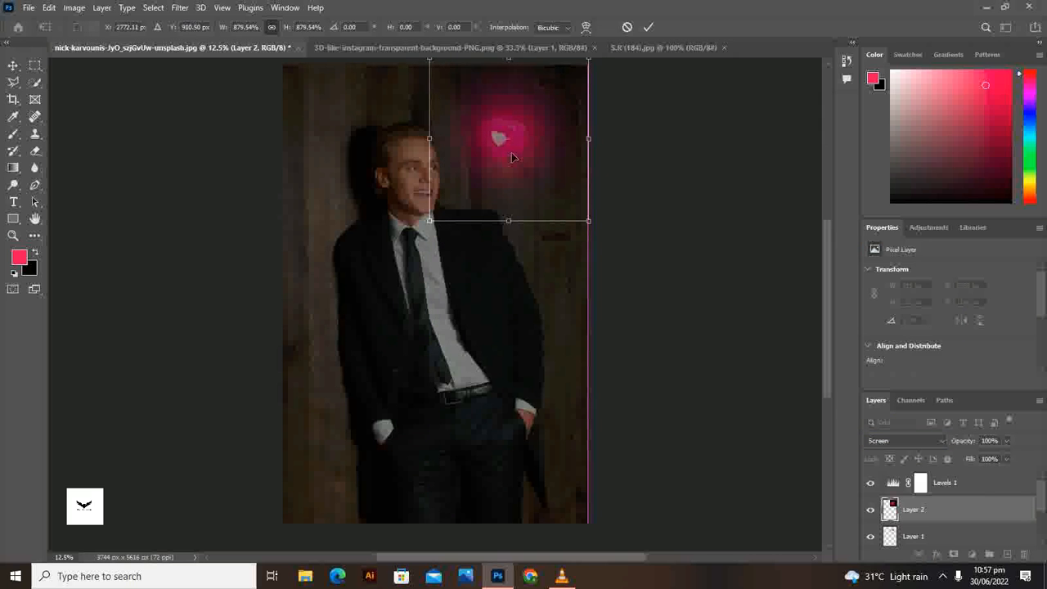
click(177, 8)
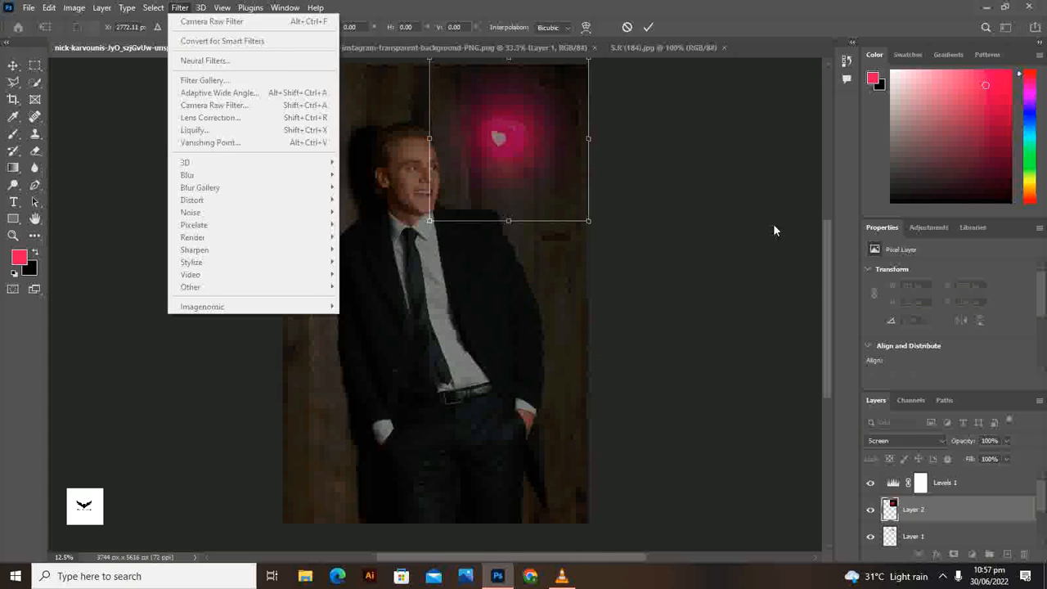
click(647, 28)
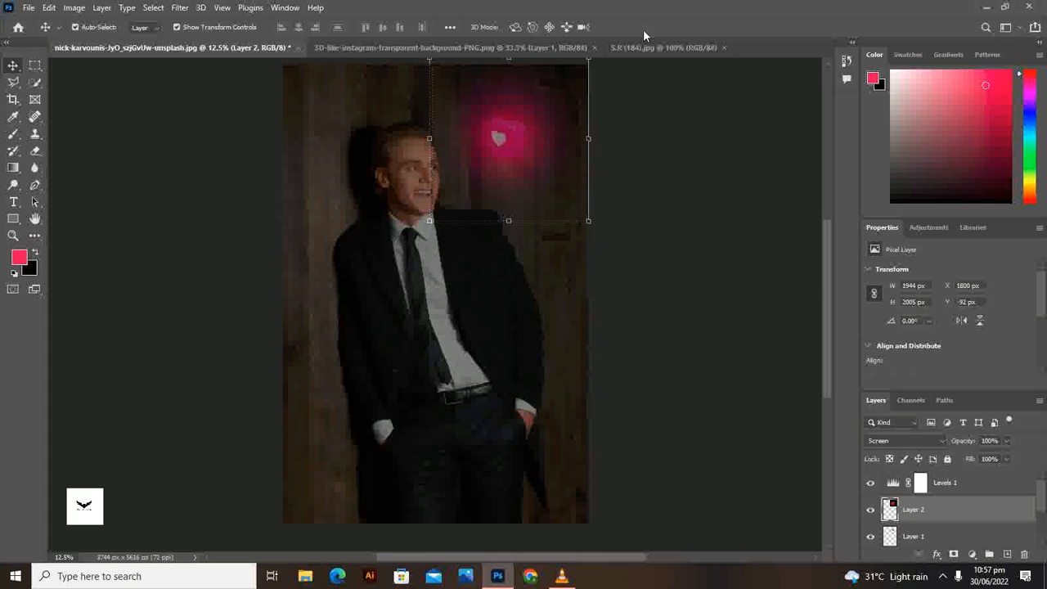
Apply a Gaussian Blur with a 2.8 pixel radius to the glow layer.
click(187, 10)
mouse_move(215, 177)
click(368, 225)
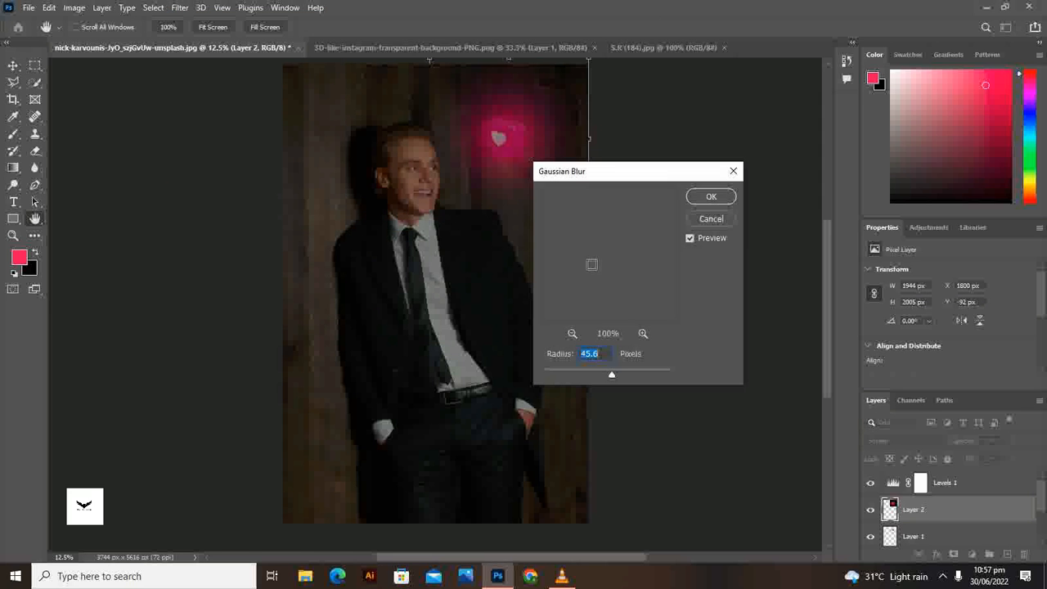
drag(619, 375, 563, 391)
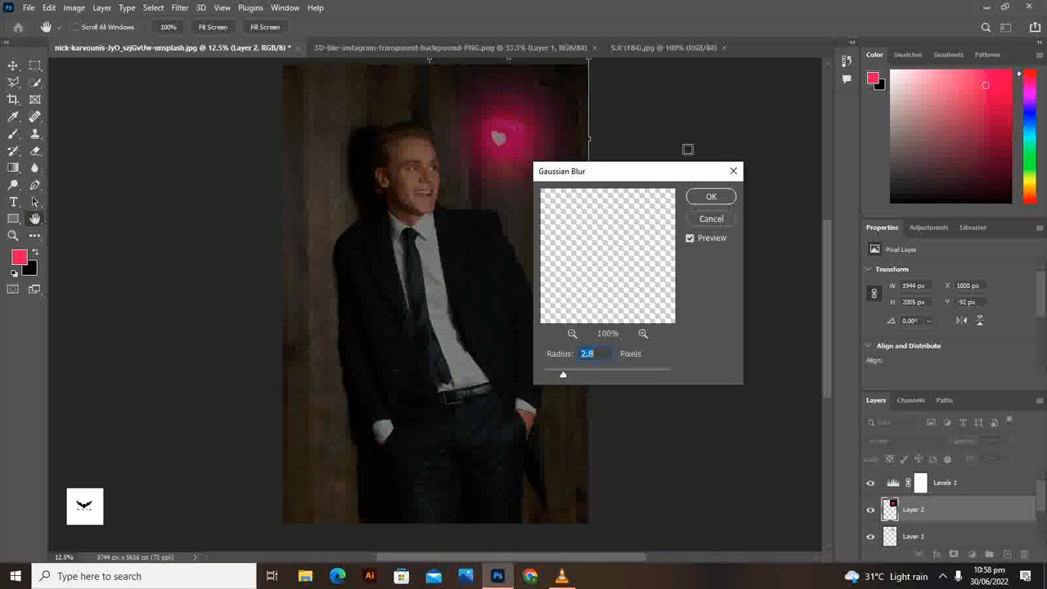
click(711, 198)
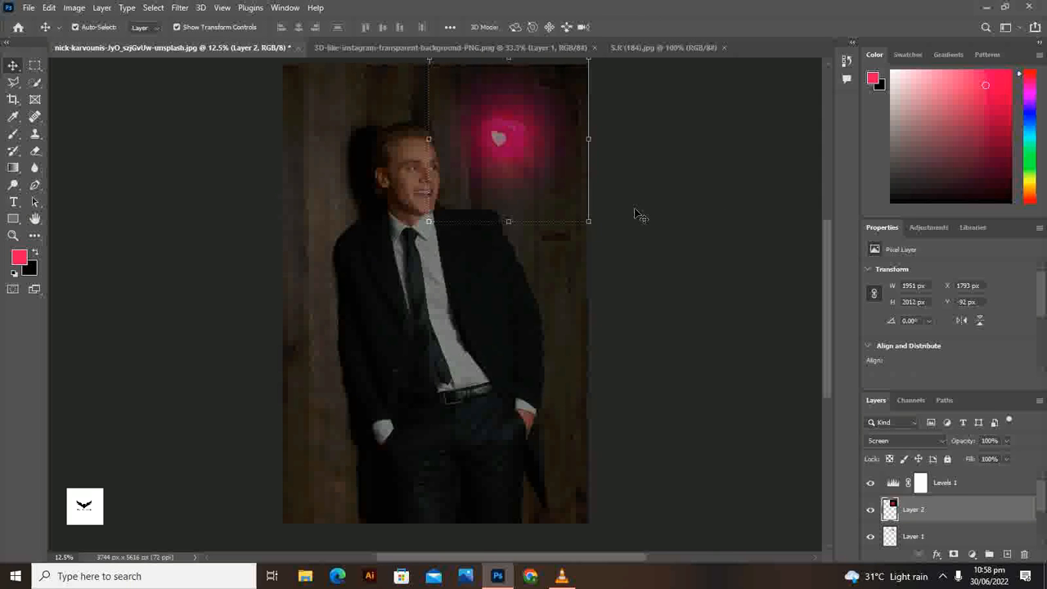
Apply a second Gaussian Blur to the glow layer with a much larger radius to soften its pixelated edges.
click(180, 7)
mouse_move(331, 187)
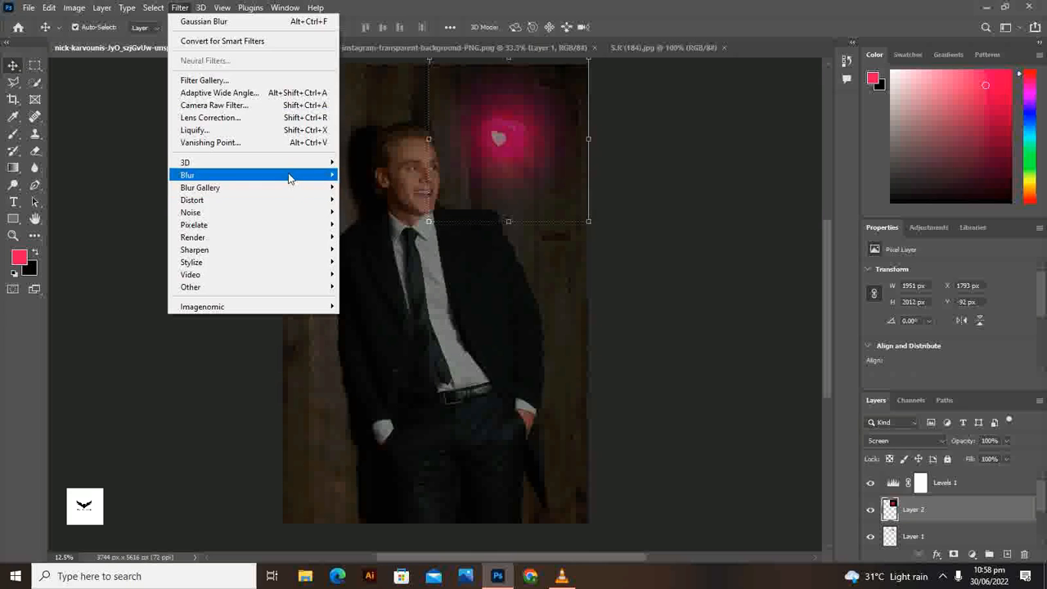
mouse_move(289, 174)
click(374, 224)
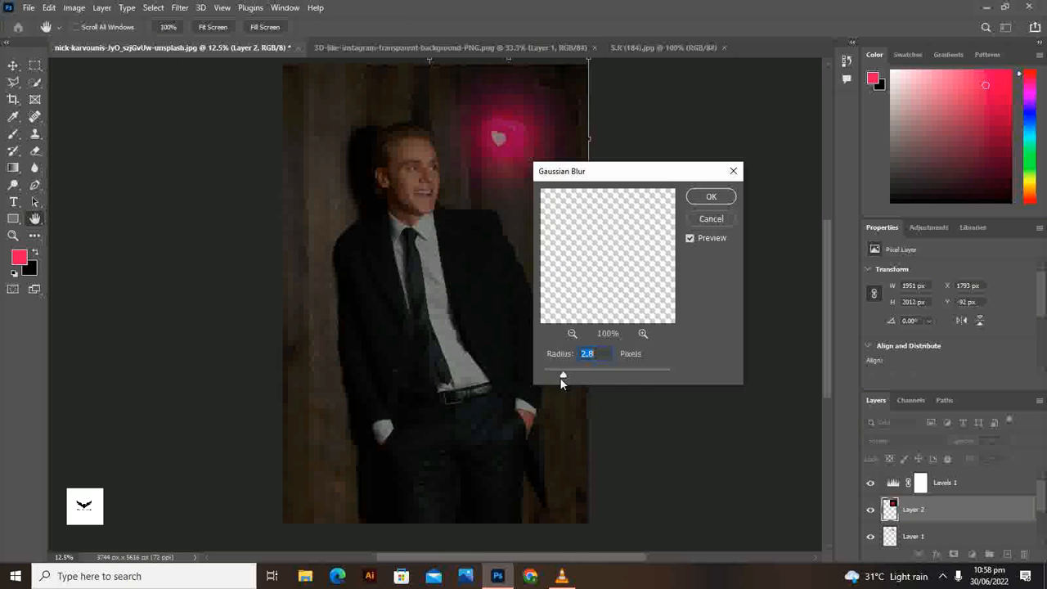
drag(571, 375, 620, 381)
click(711, 196)
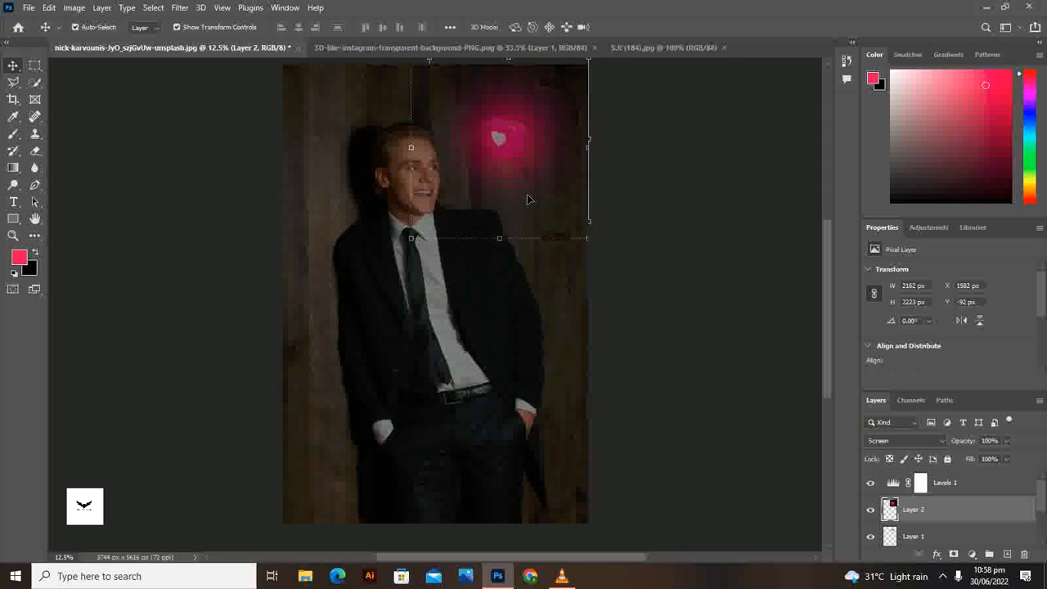
Deselect the glow layer and inspect the softened glow around the heart icon up close.
click(632, 186)
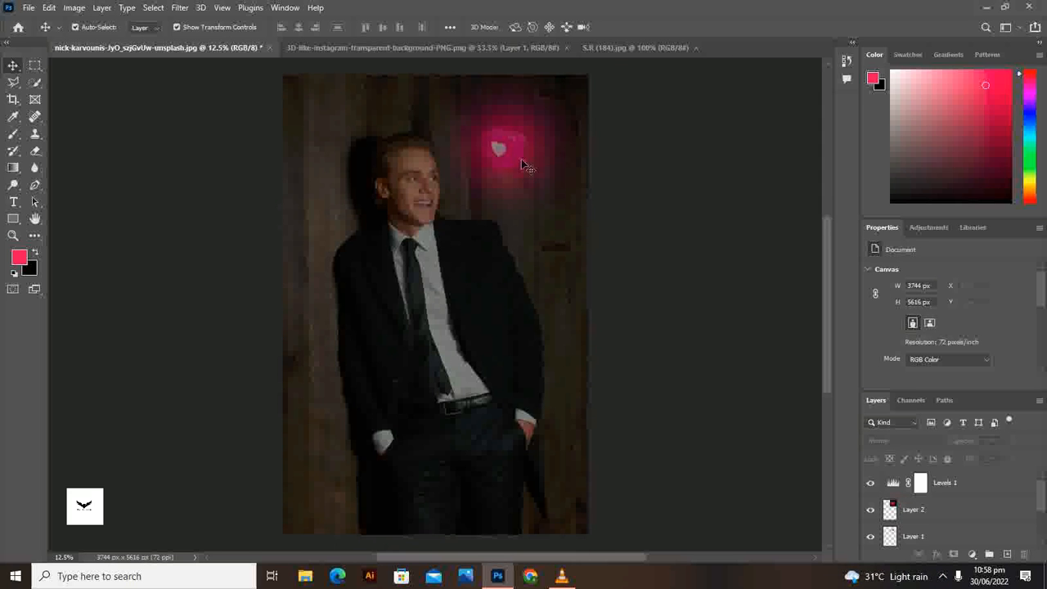
scroll(506, 158, up, 2)
scroll(505, 158, up, 2)
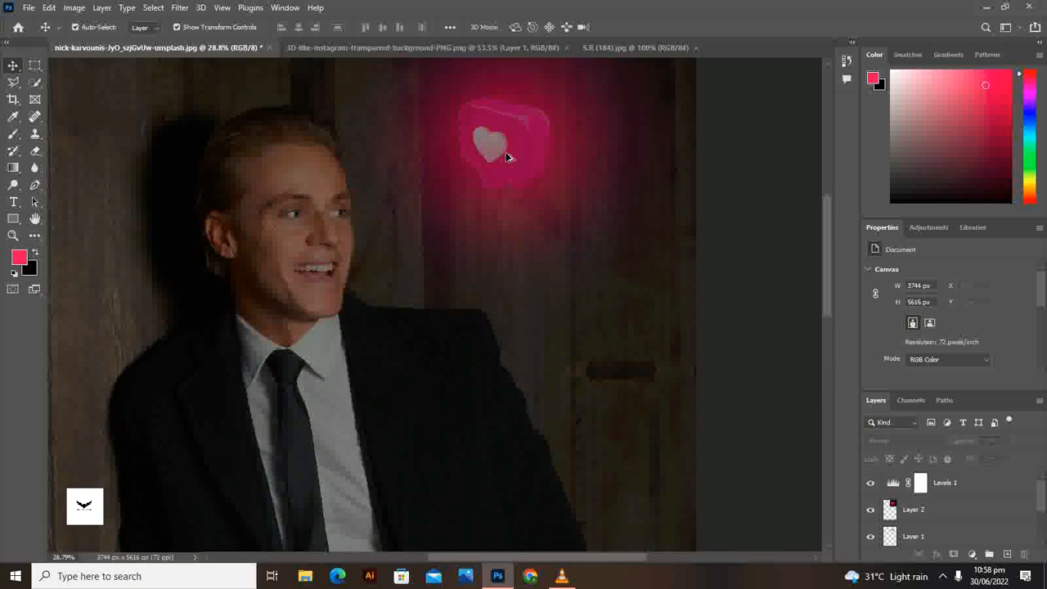
scroll(506, 161, down, 4)
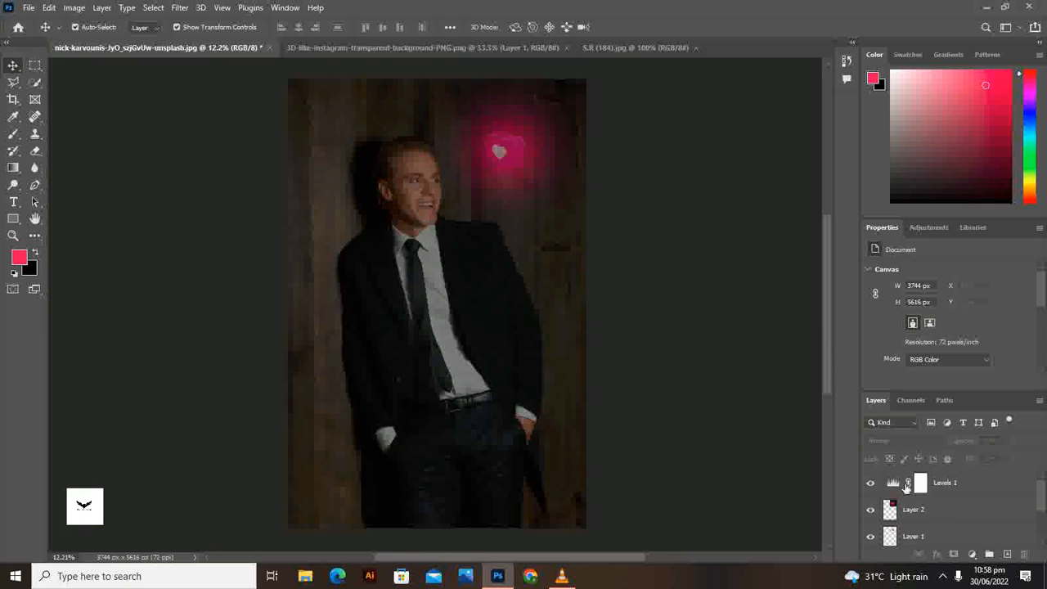
click(920, 510)
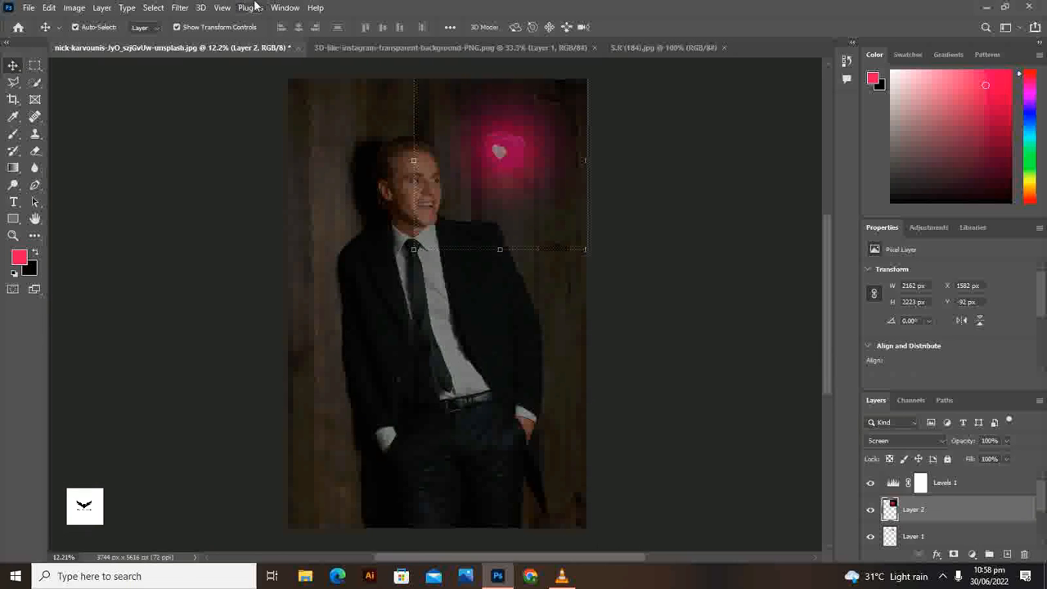
click(179, 8)
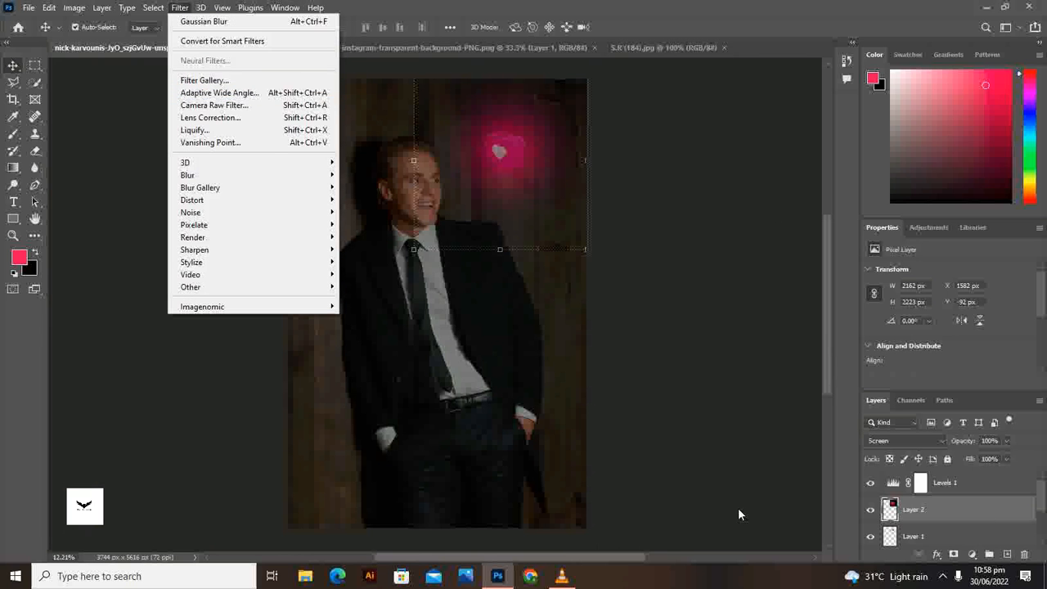
click(1042, 500)
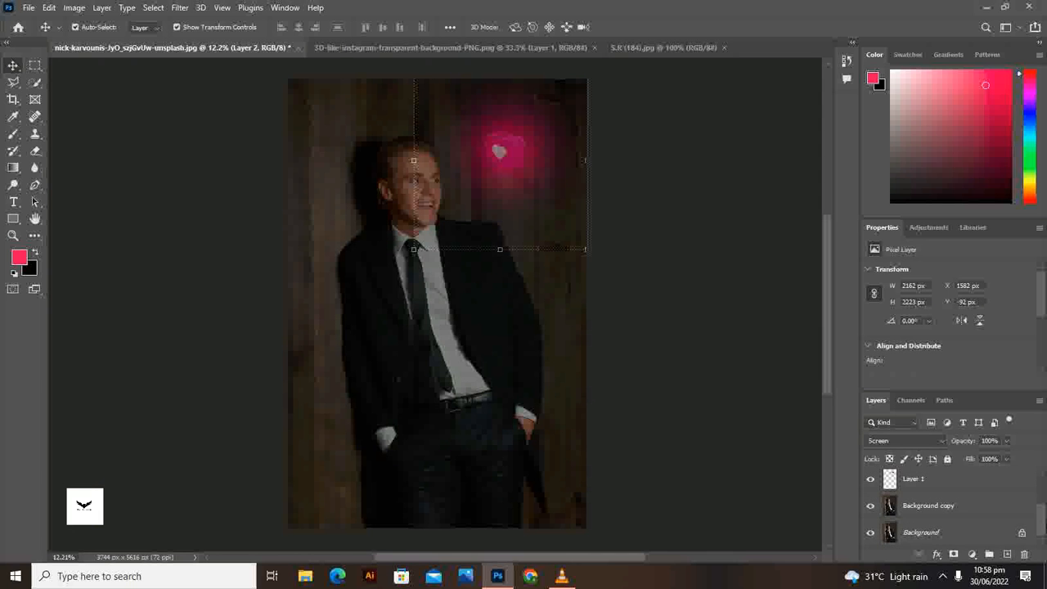
Open the Background copy layer in the Camera Raw Filter and reduce the saturation of the yellows and greens.
click(964, 507)
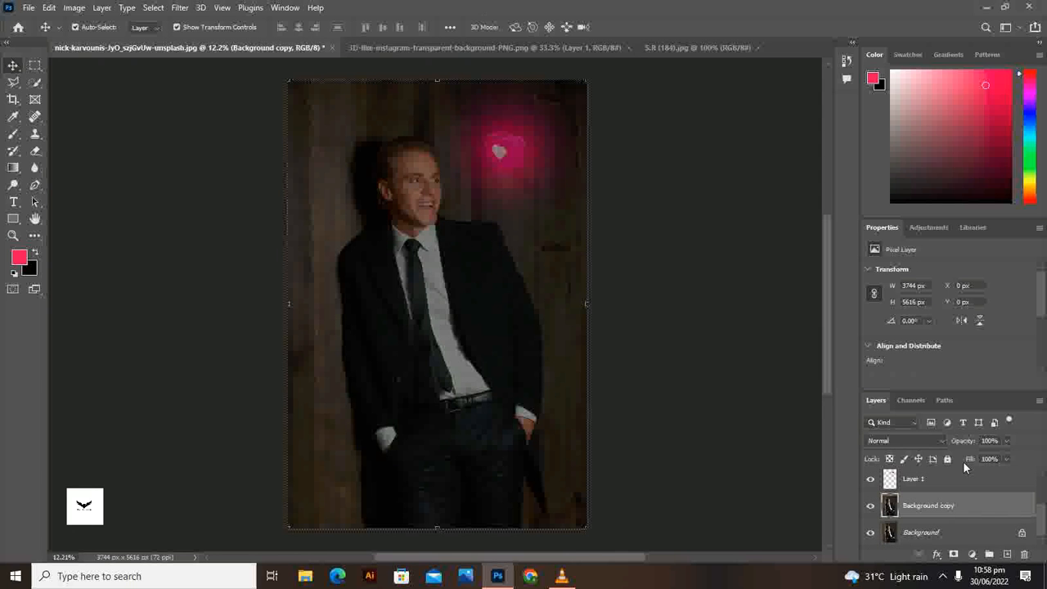
click(163, 9)
click(165, 9)
click(179, 9)
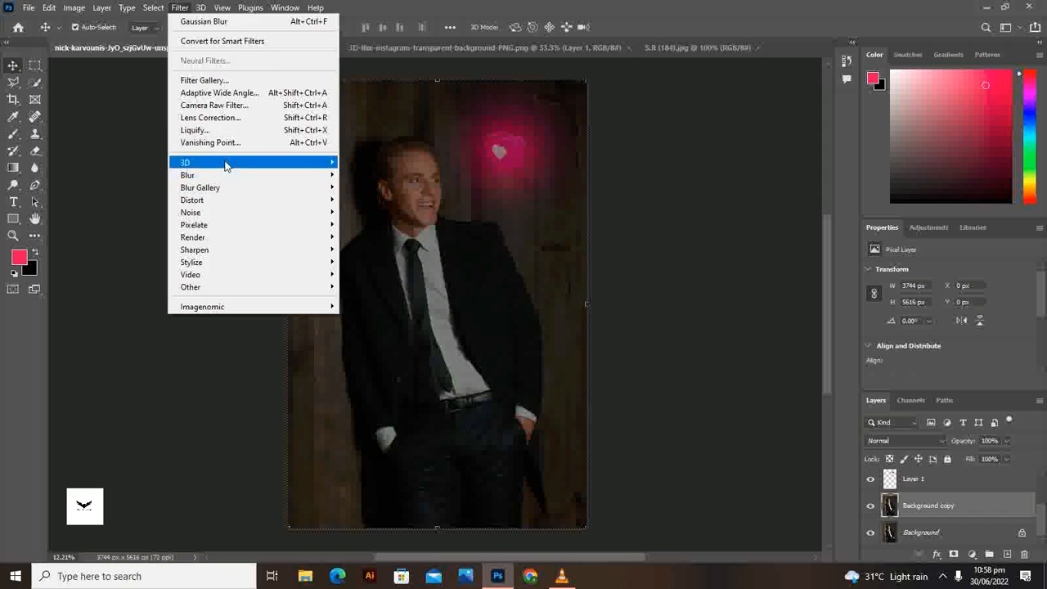
click(232, 105)
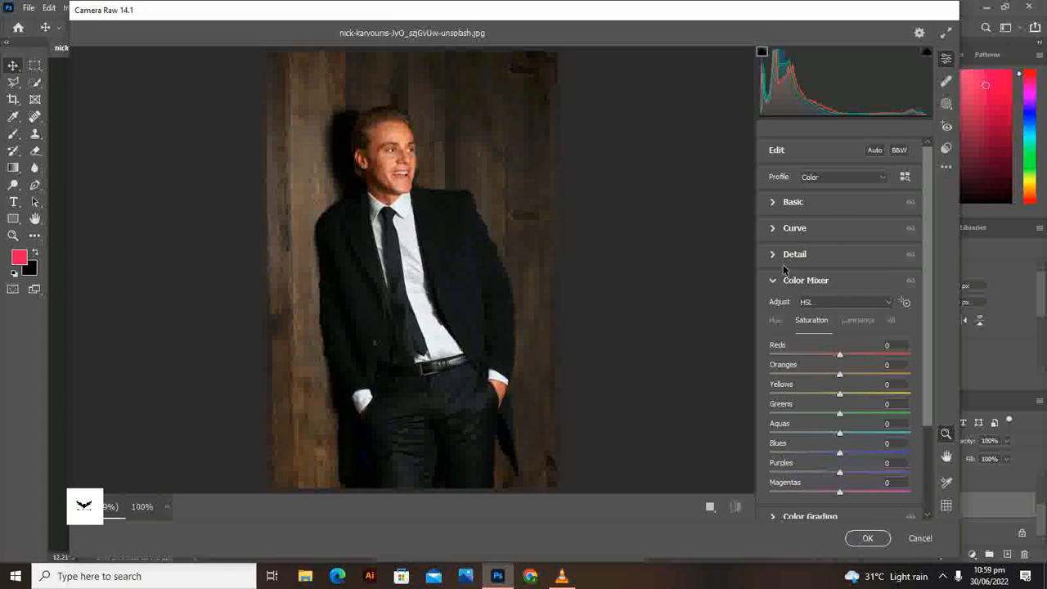
drag(839, 382, 821, 396)
drag(837, 416, 787, 399)
Set the luminance of oranges to +10 and yellows to -100, strongly lower the greens, set the reds' hue to -38, and apply the filter.
click(862, 328)
drag(840, 375, 772, 402)
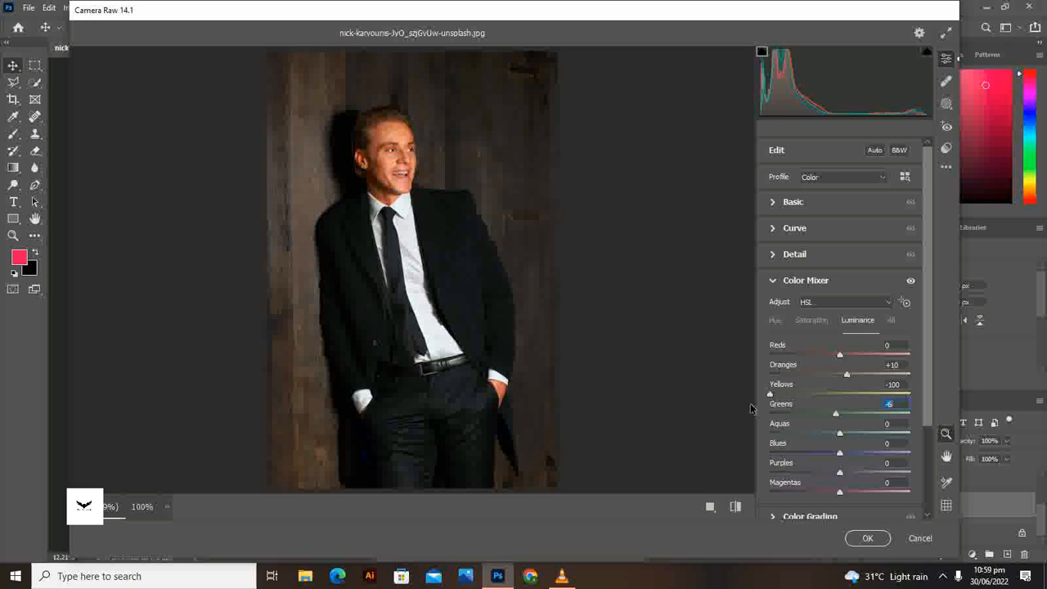
drag(835, 413, 774, 415)
click(777, 325)
drag(839, 354, 813, 366)
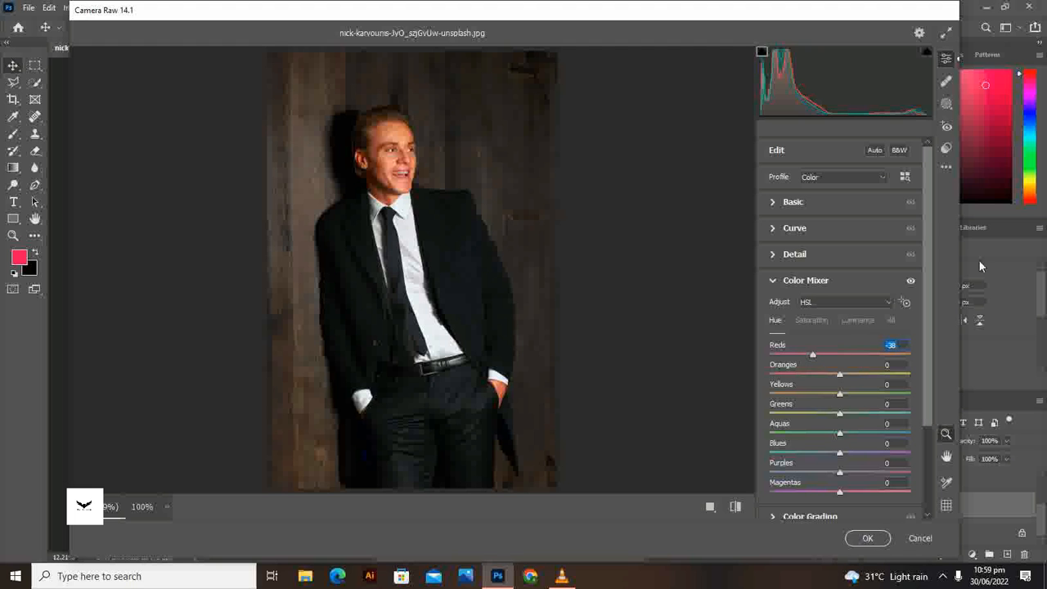
click(873, 543)
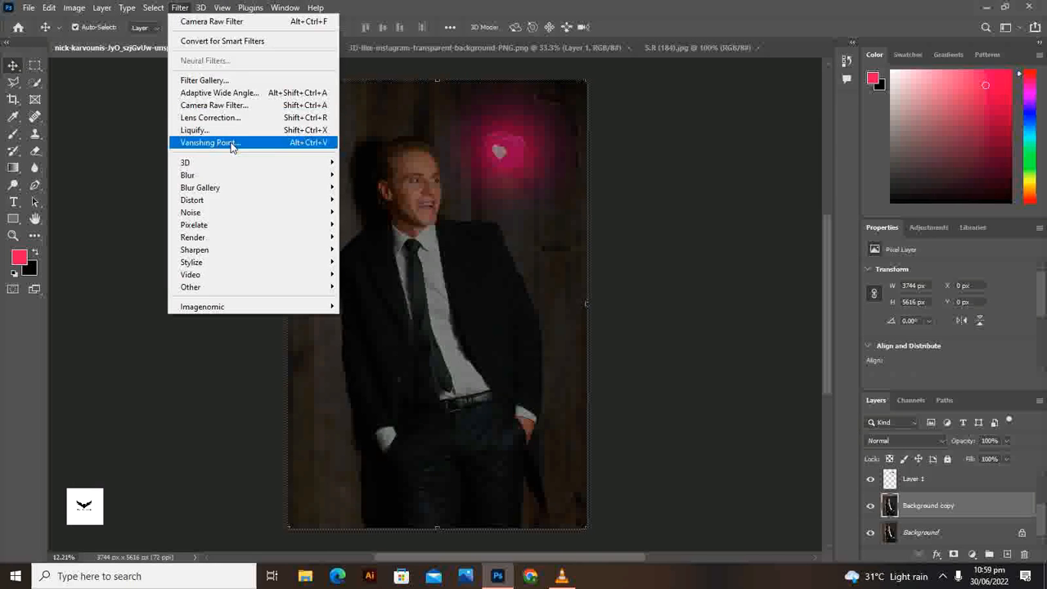
Apply the Camera Raw preset PM02 from Portraits: Medium Skin to the Background copy layer.
click(234, 105)
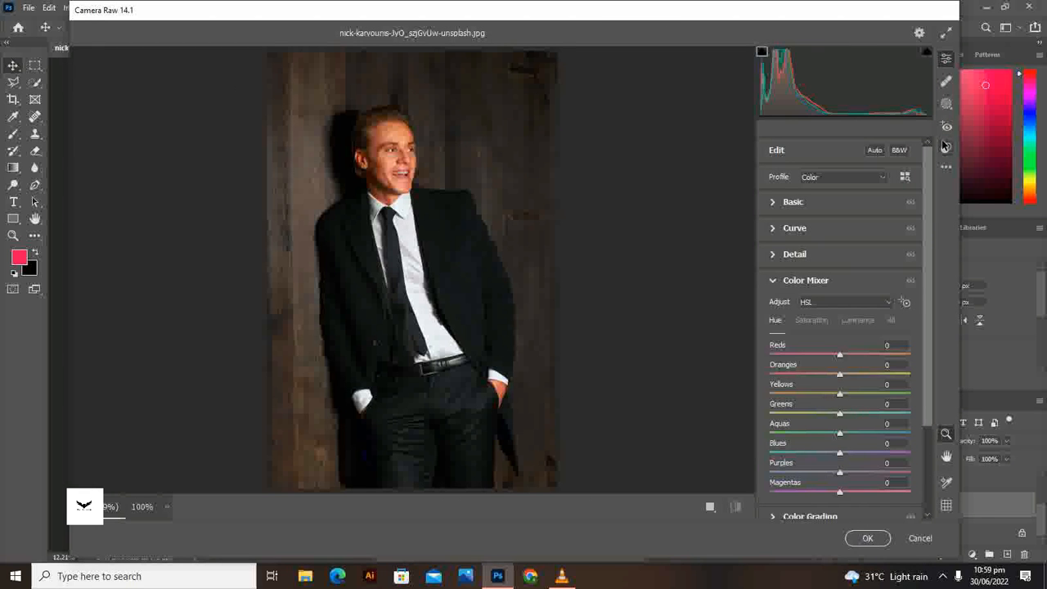
click(945, 148)
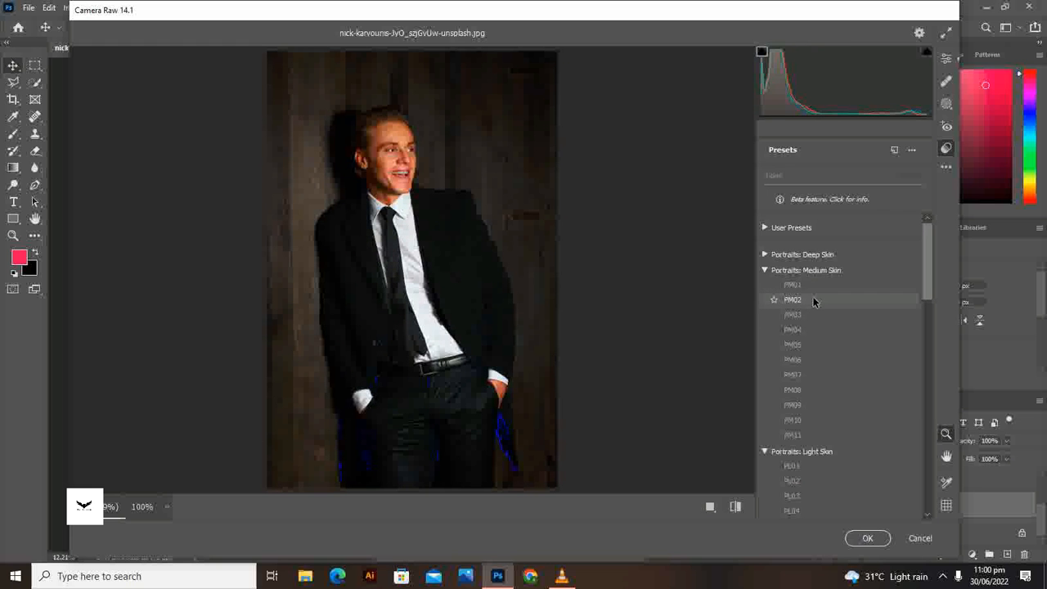
click(814, 302)
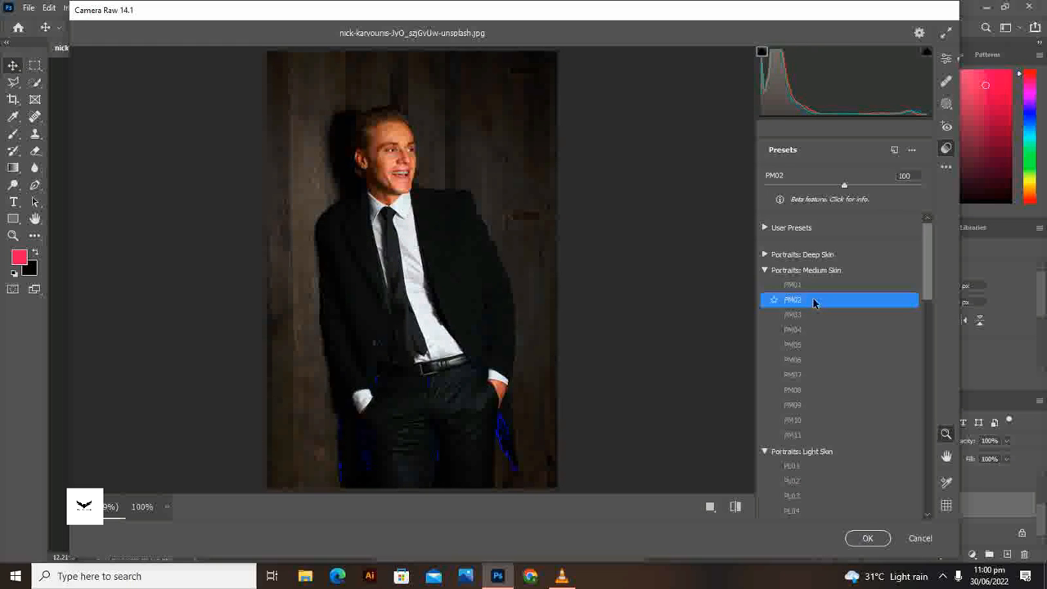
click(867, 539)
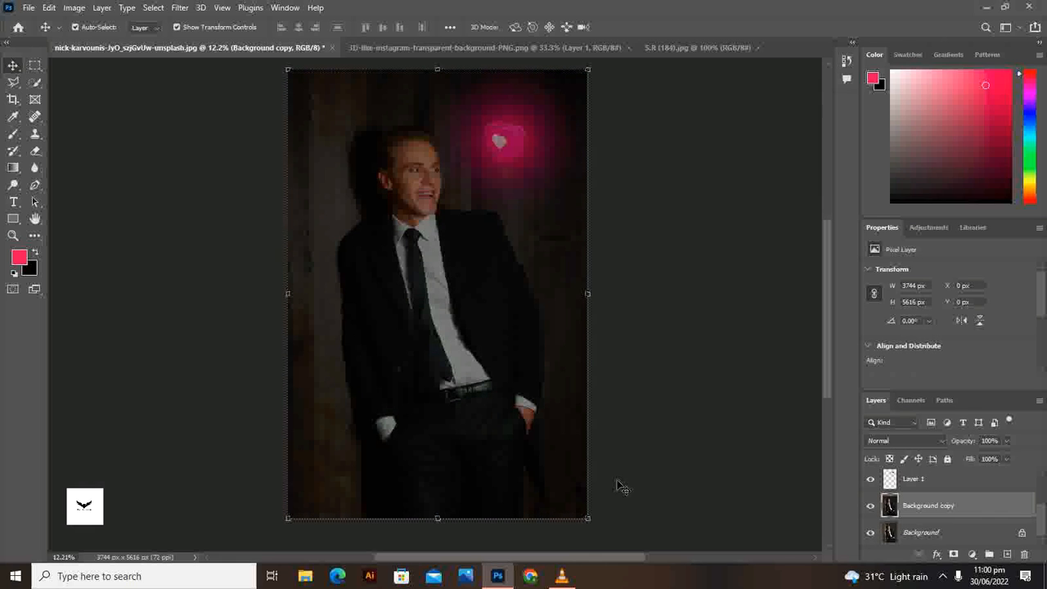
Adjust the pink glow on Layer 2 with Brightness/Contrast, using a brightness of 72 and a contrast of -9.
click(936, 484)
scroll(936, 486, down, 1)
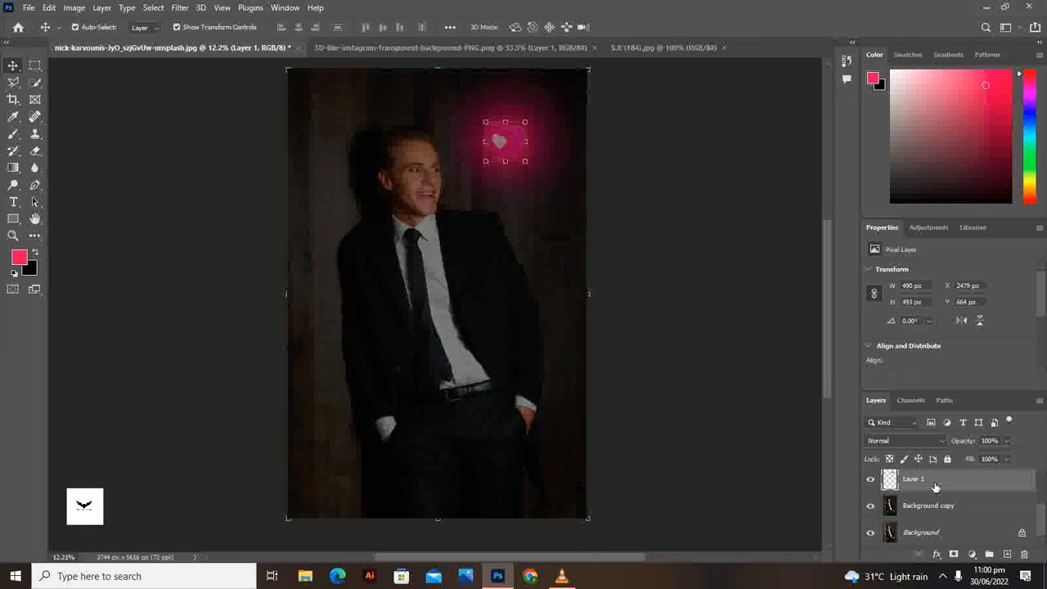
scroll(936, 486, up, 3)
click(923, 511)
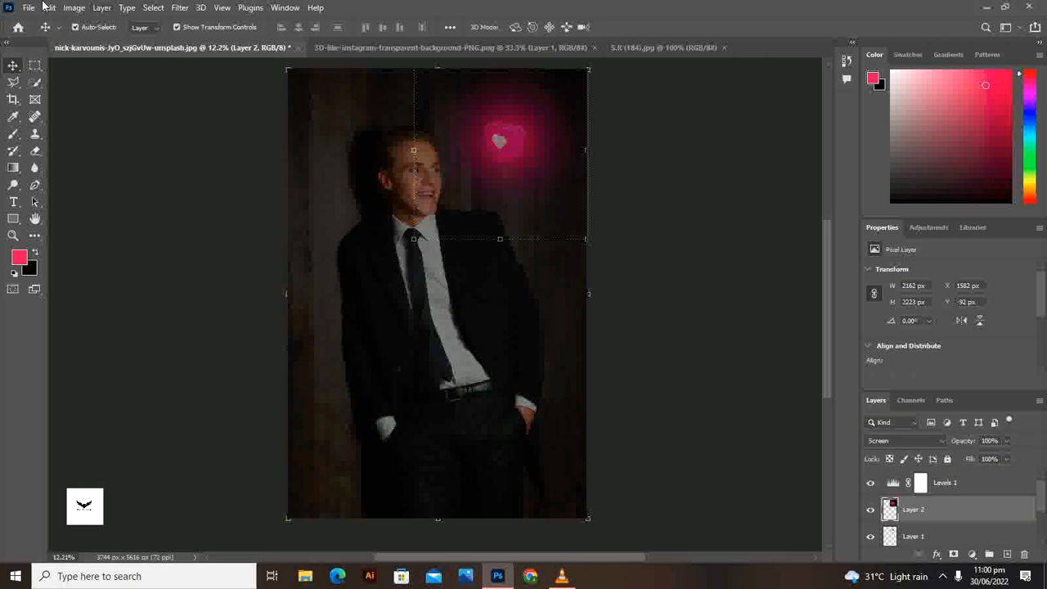
click(180, 7)
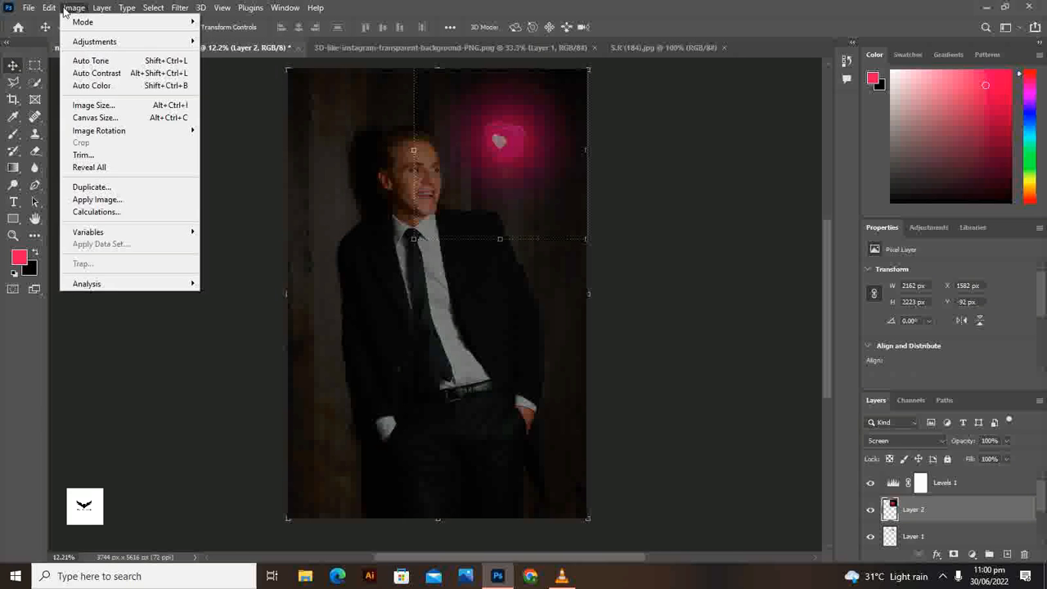
mouse_move(76, 12)
mouse_move(94, 42)
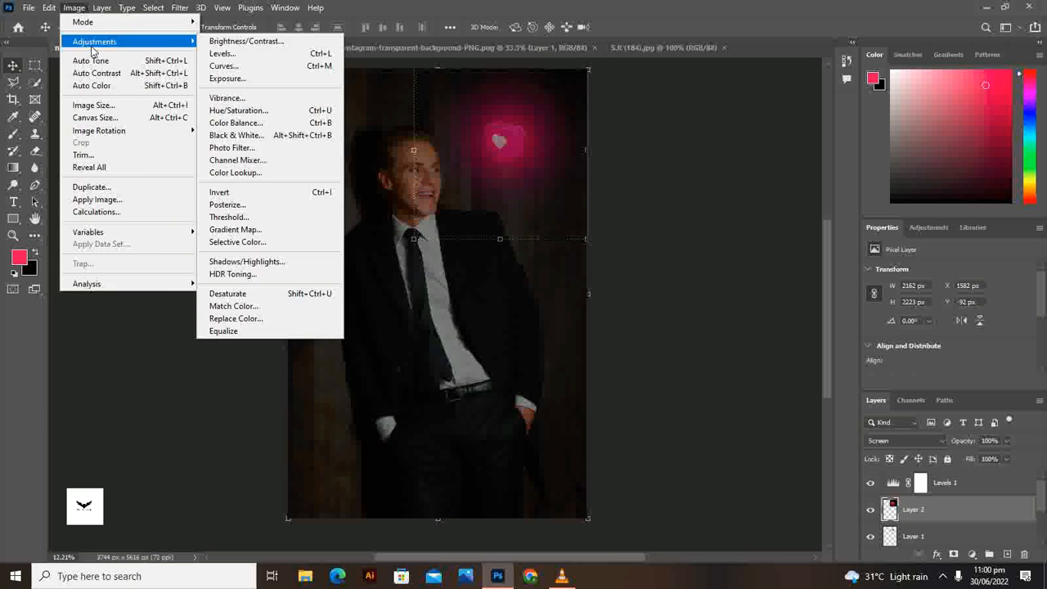
click(250, 39)
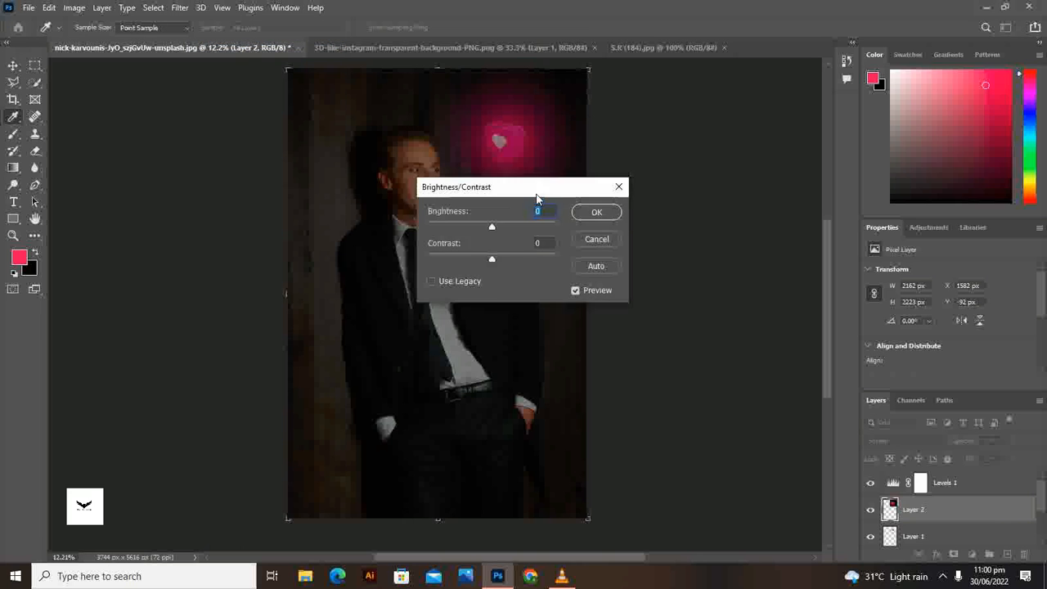
drag(493, 258, 481, 294)
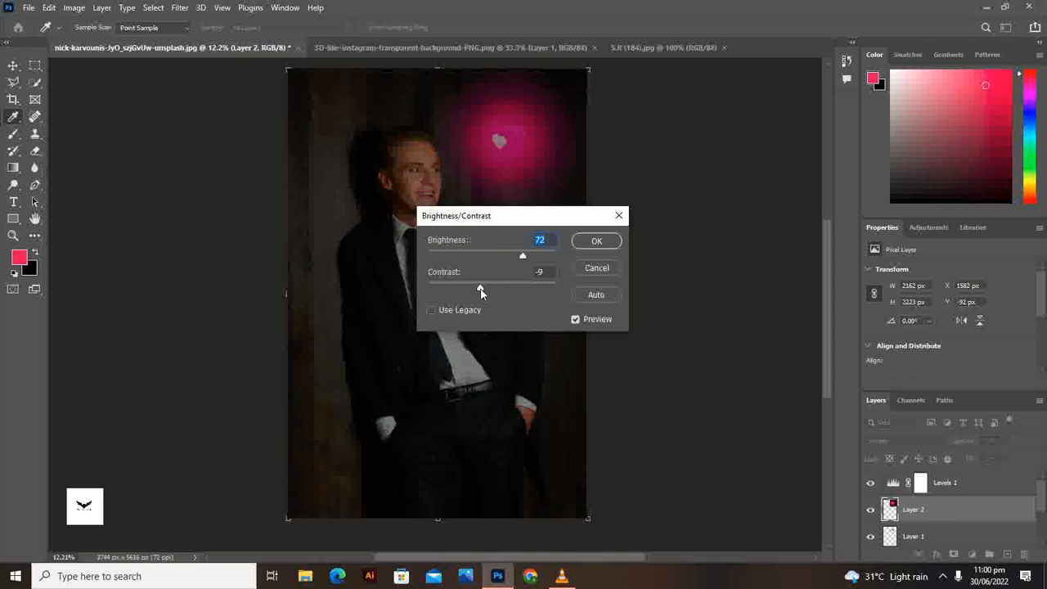
click(598, 241)
key(v)
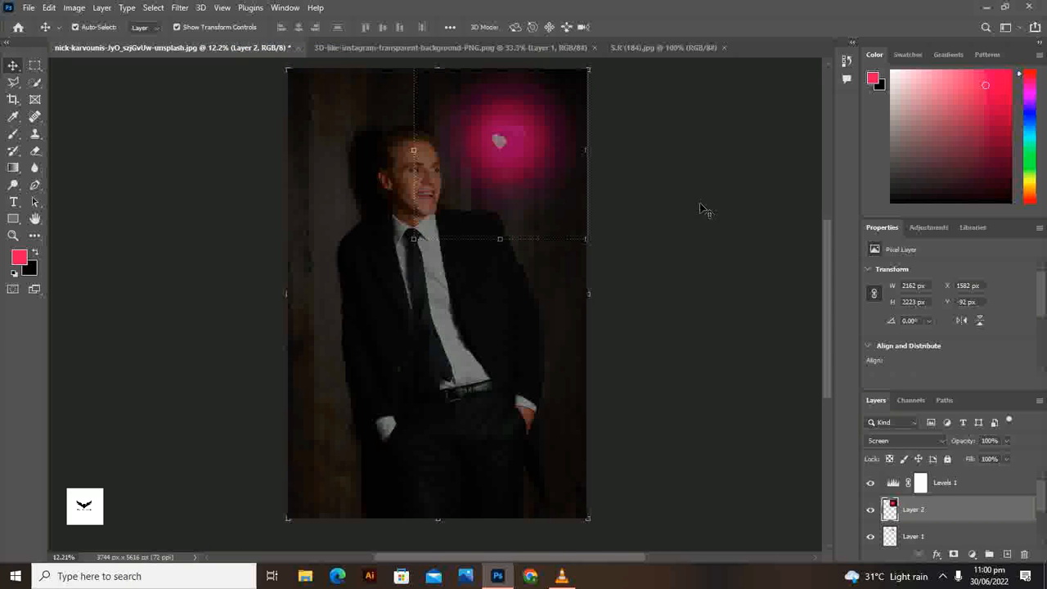
Add a Levels adjustment layer above Background copy with midtones at 0.97 and the white input level at 213.
scroll(946, 502, down, 2)
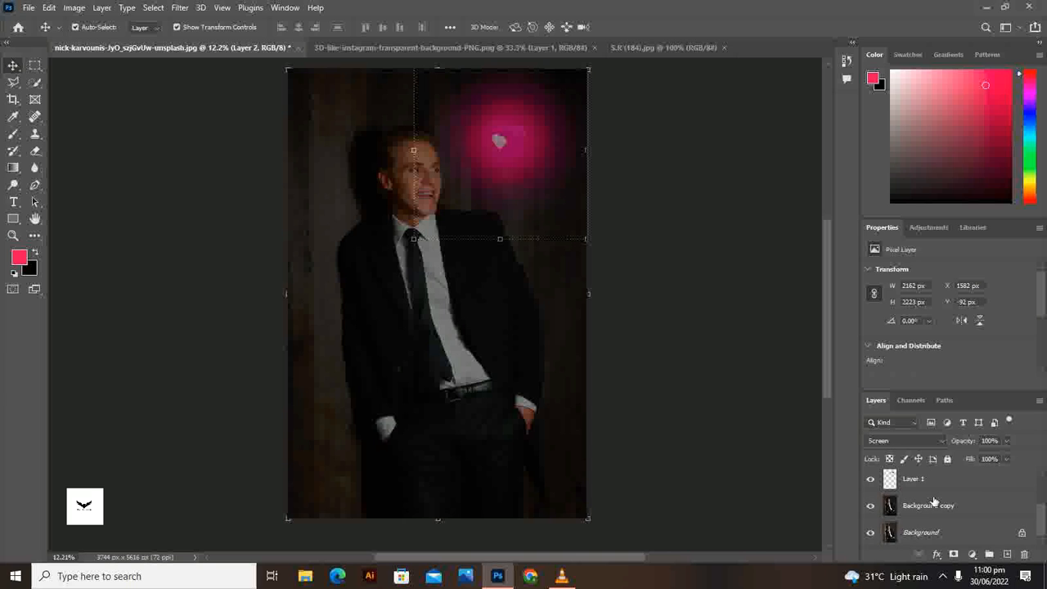
scroll(934, 501, up, 2)
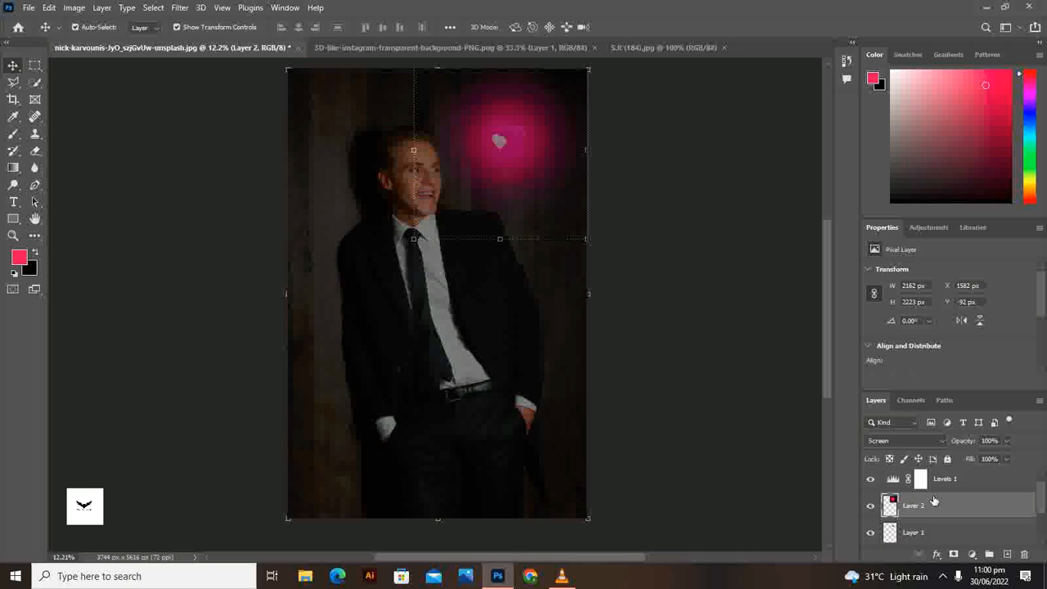
scroll(934, 502, up, 1)
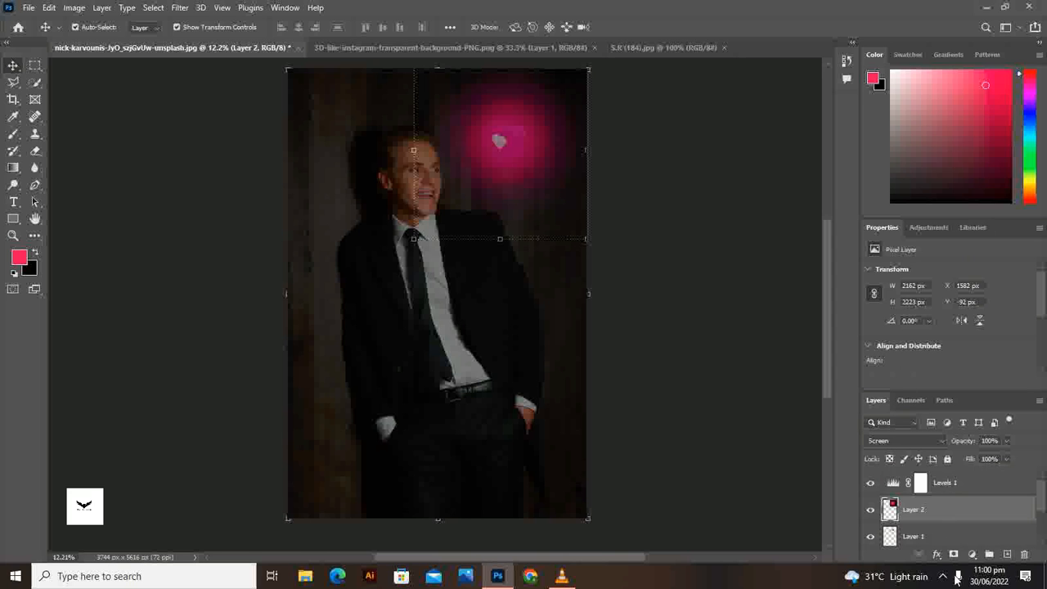
scroll(967, 542, down, 2)
click(931, 517)
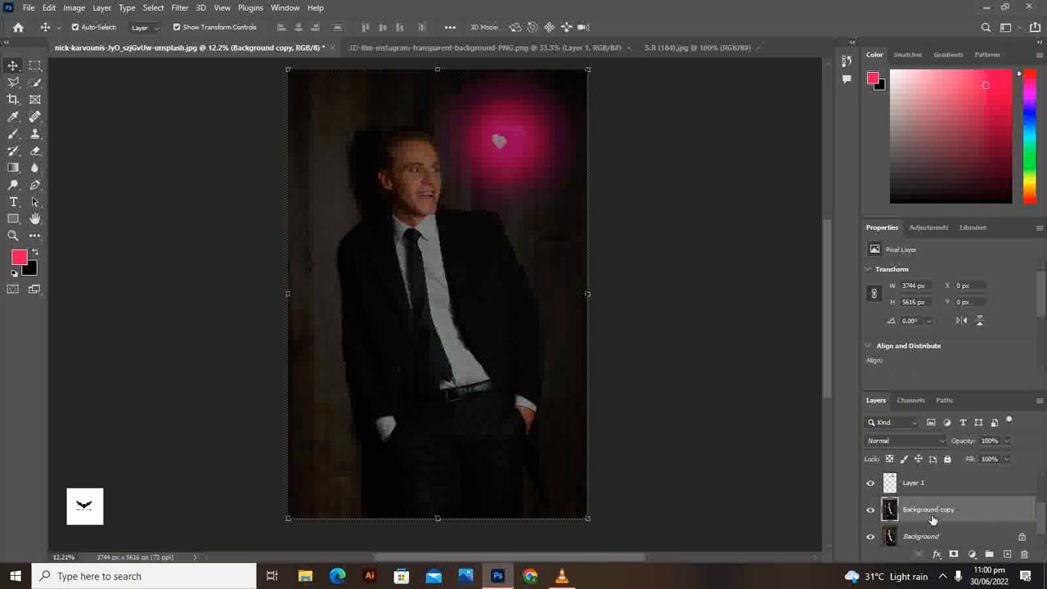
click(972, 554)
click(963, 374)
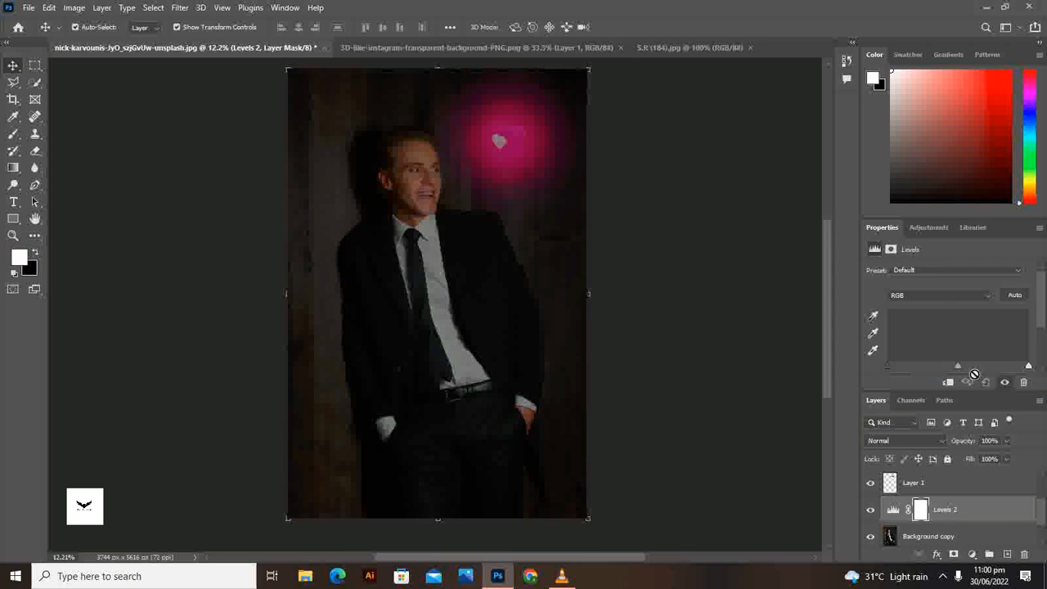
scroll(953, 368, down, 2)
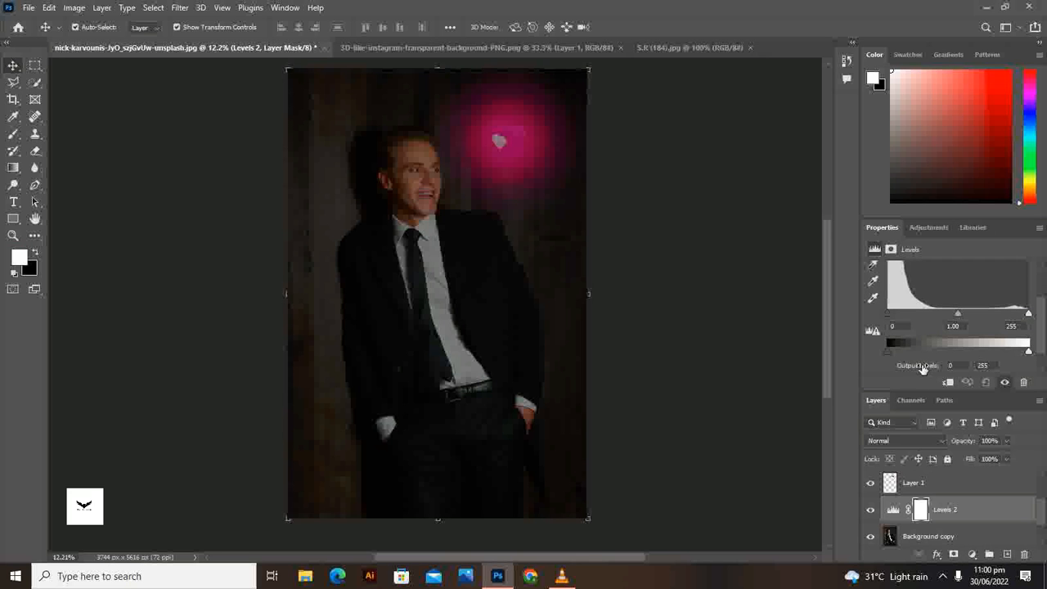
mouse_move(886, 349)
mouse_down()
mouse_move(907, 355)
mouse_move(889, 369)
mouse_up()
mouse_move(1029, 353)
mouse_down()
mouse_move(1007, 354)
mouse_move(1025, 346)
mouse_up()
mouse_move(962, 316)
mouse_down()
mouse_move(989, 317)
mouse_move(960, 328)
mouse_up()
drag(1028, 319, 1008, 327)
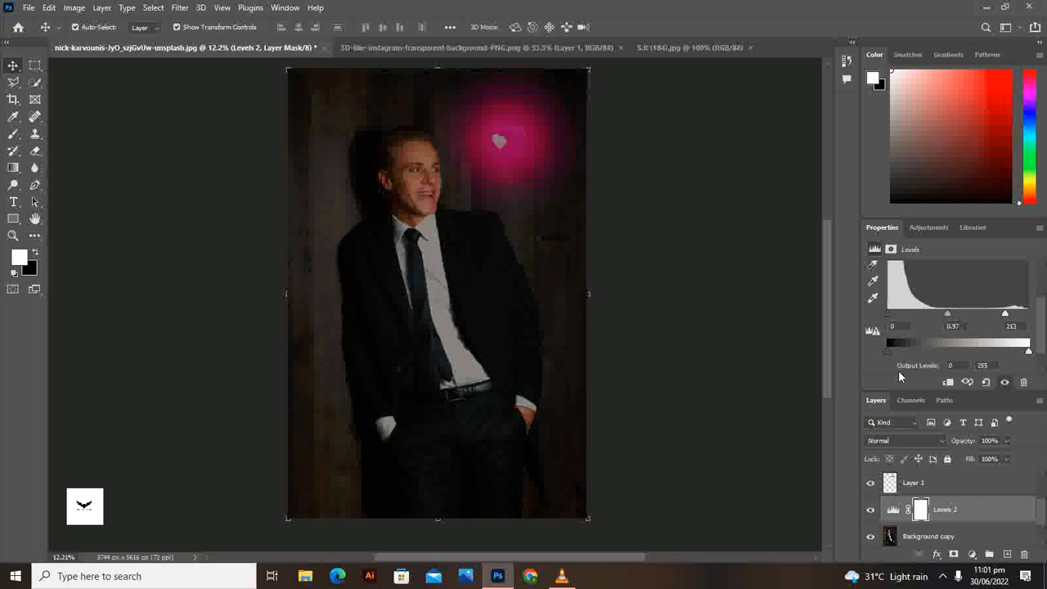
Add a Brightness/Contrast adjustment layer directly above Background copy with brightness 43 and contrast 19.
scroll(894, 378, down, 1)
scroll(1044, 503, down, 1)
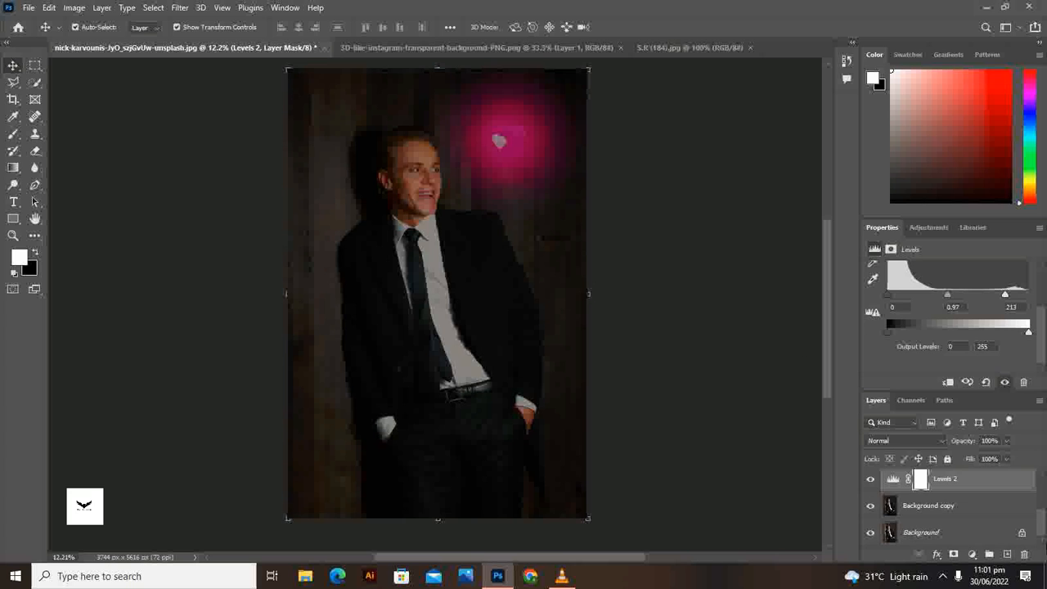
click(976, 516)
scroll(973, 509, up, 3)
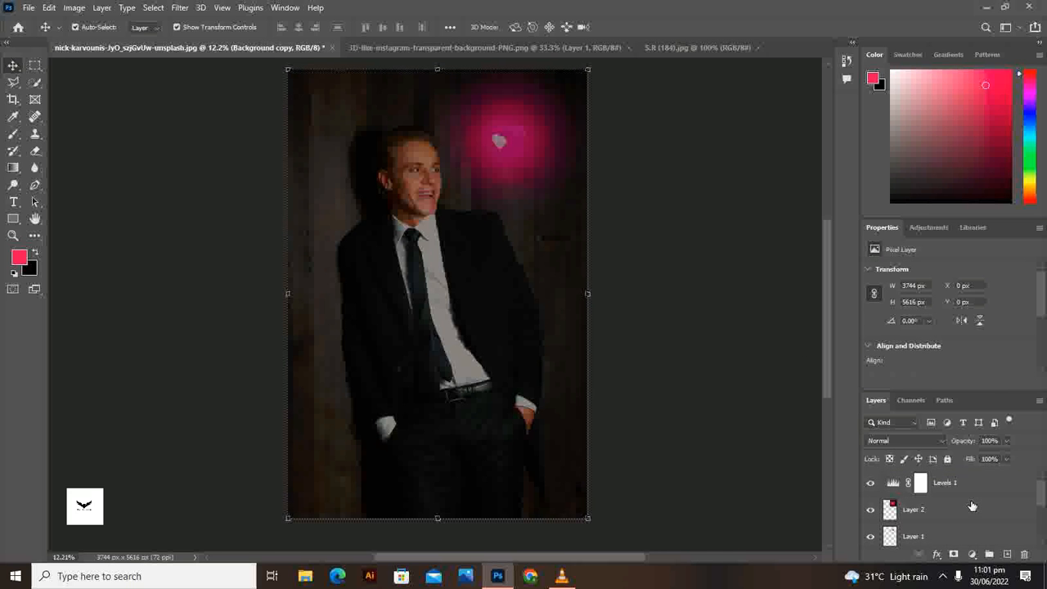
scroll(424, 249, up, 3)
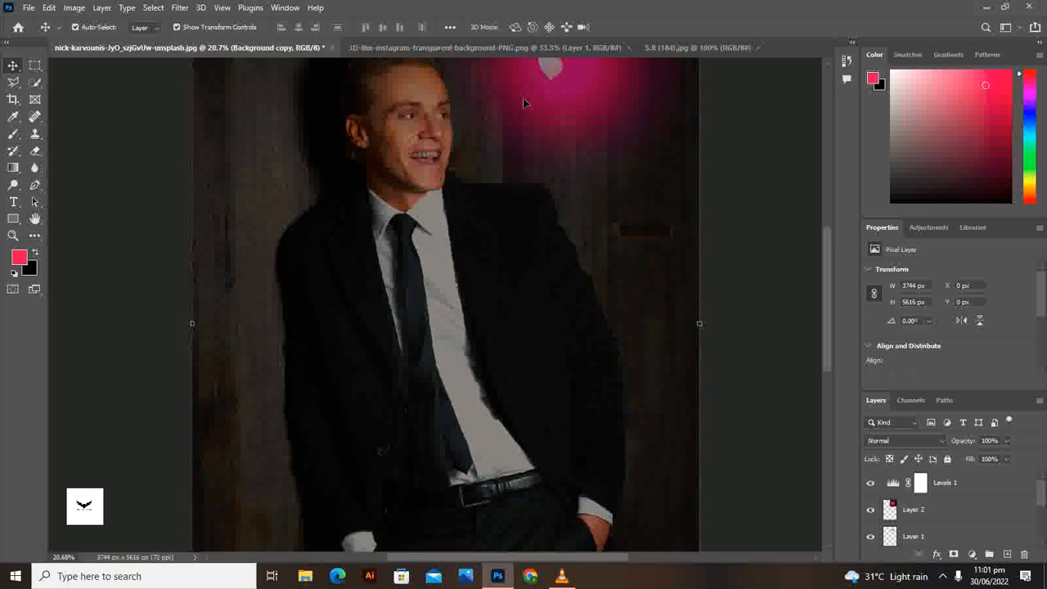
scroll(425, 199, up, 3)
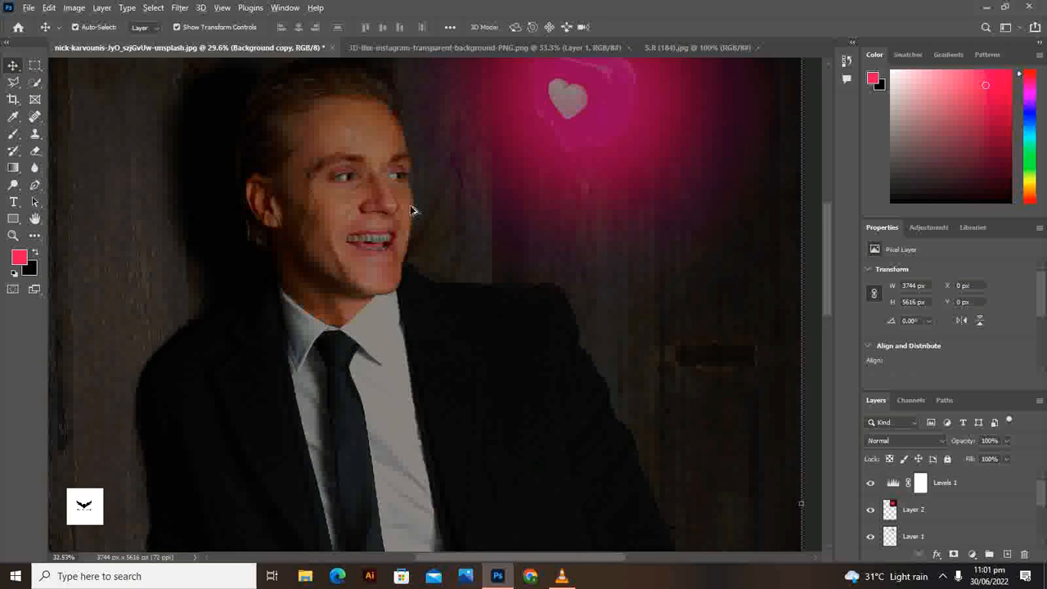
click(972, 555)
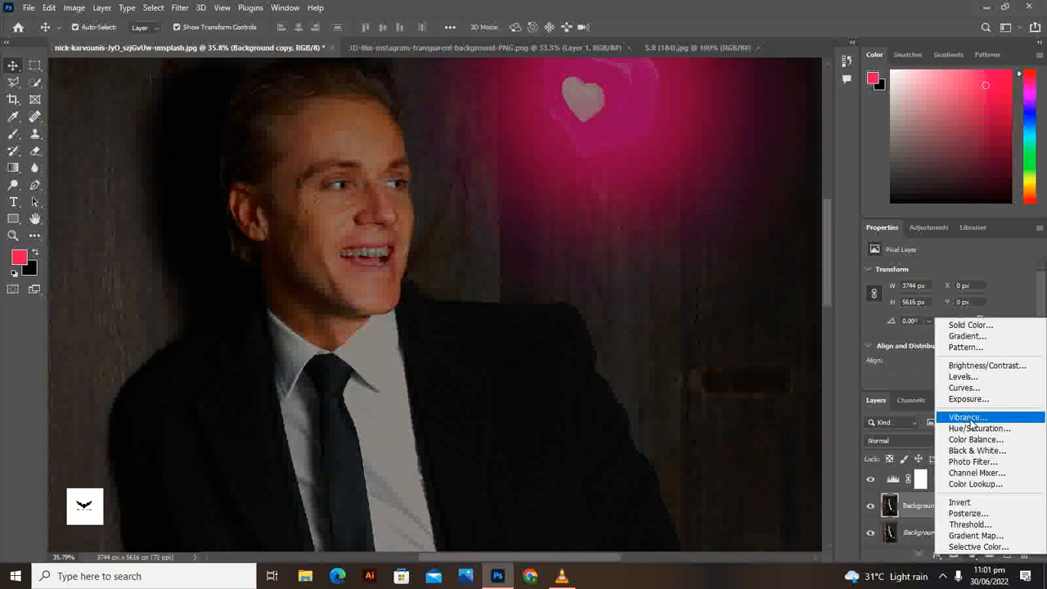
click(992, 365)
drag(949, 307, 964, 341)
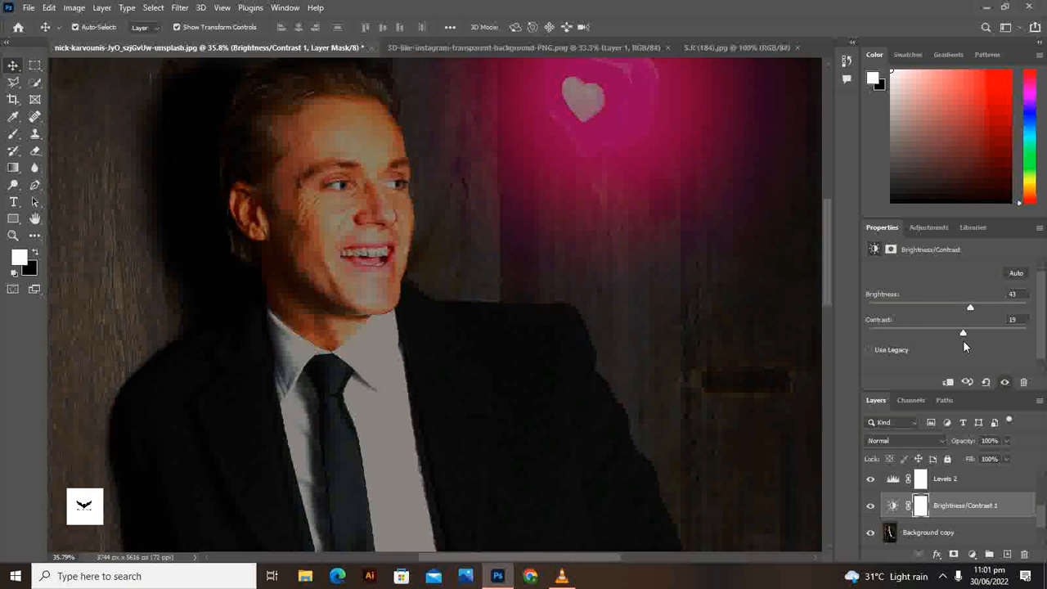
scroll(291, 487, down, 5)
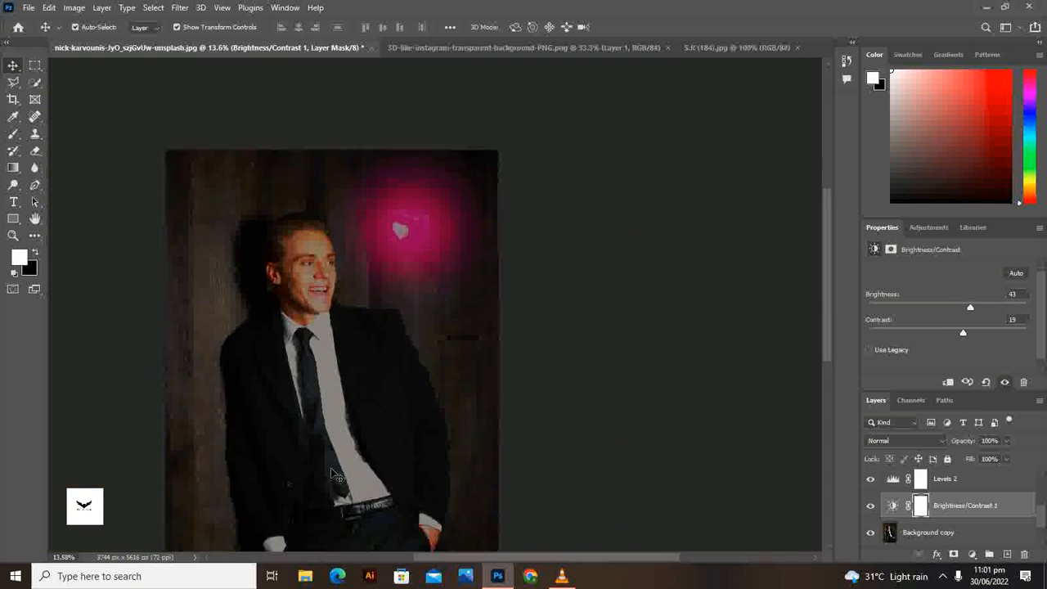
Add a Brightness/Contrast adjustment layer directly above Layer 2 with brightness -12 and contrast 23.
scroll(331, 475, down, 3)
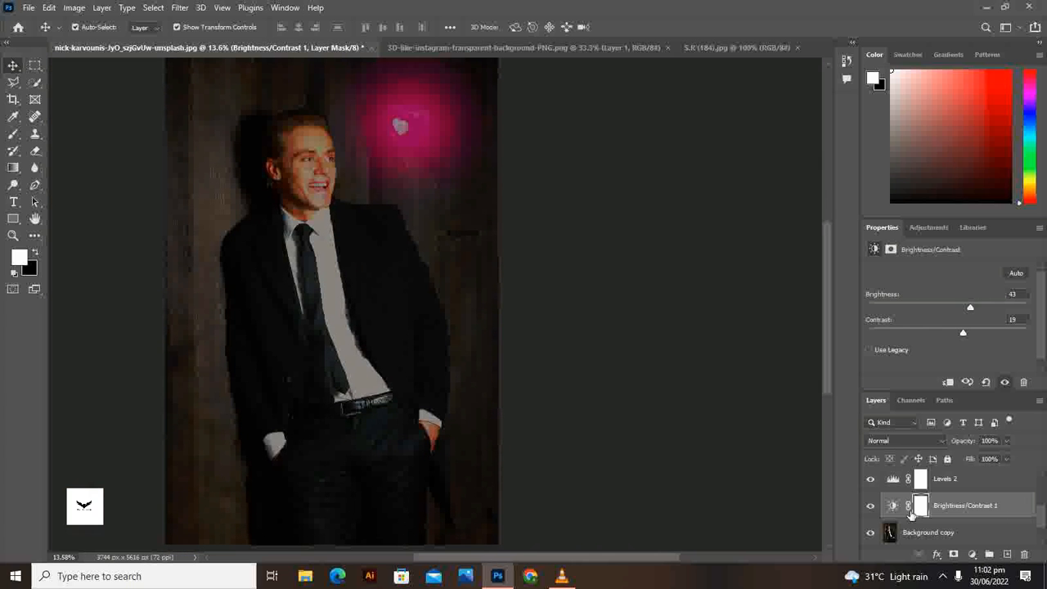
click(927, 534)
scroll(941, 508, down, 3)
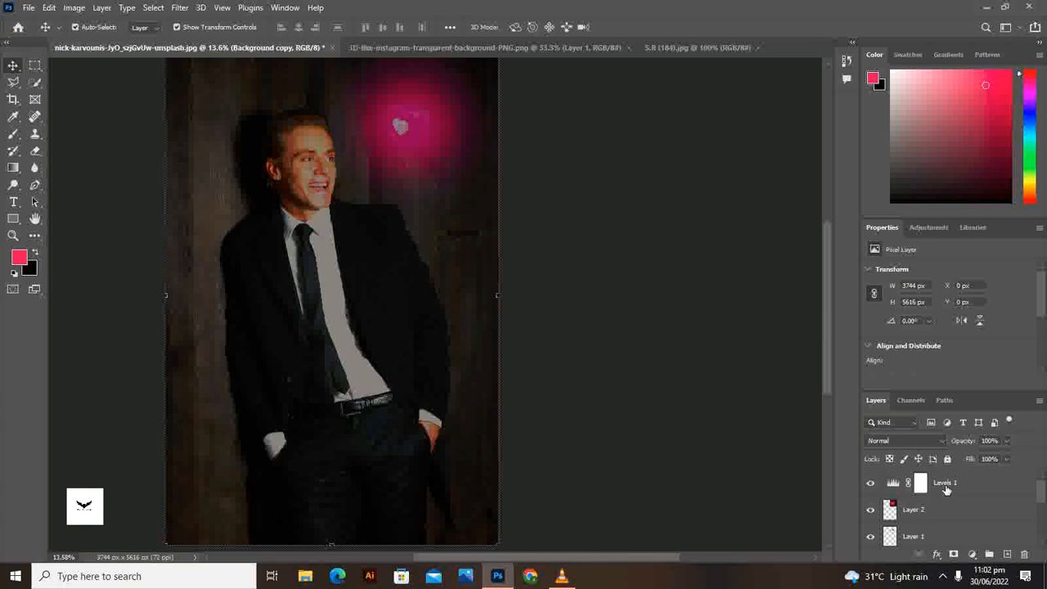
click(910, 509)
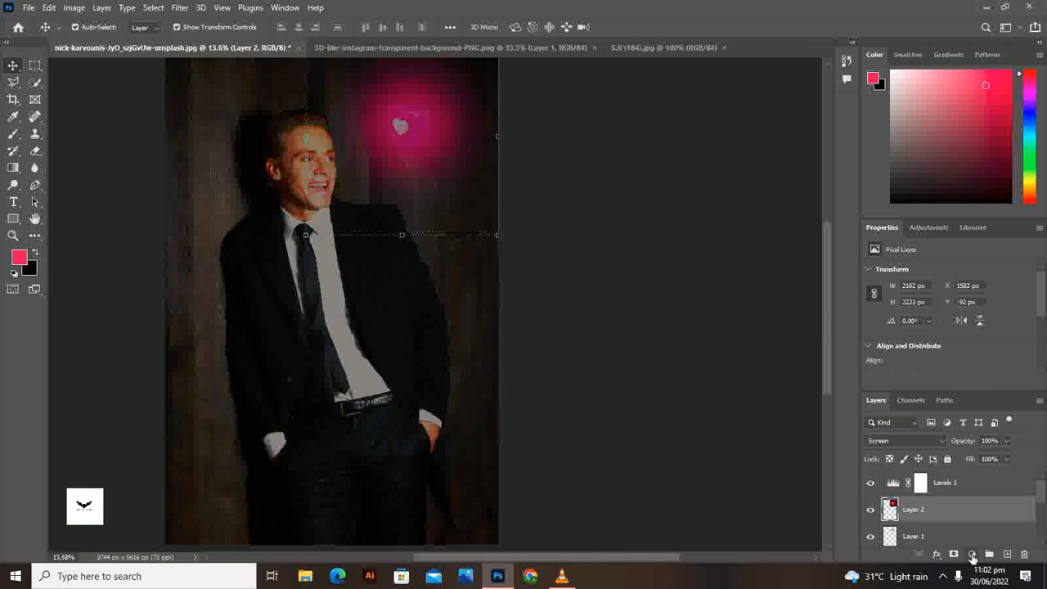
click(972, 554)
click(973, 368)
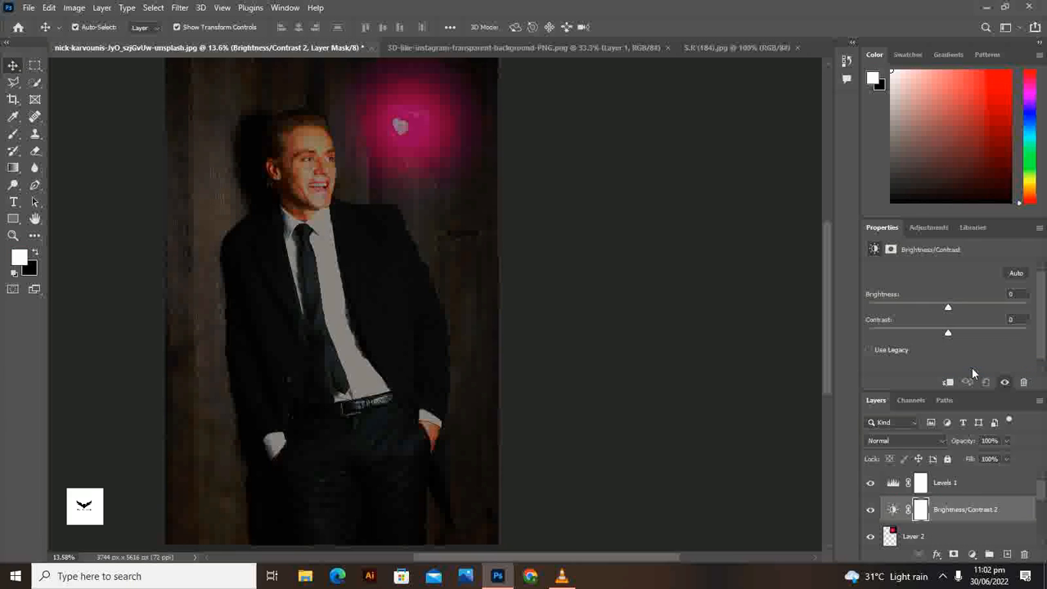
scroll(938, 532, up, 2)
scroll(937, 532, down, 2)
drag(950, 311, 966, 332)
scroll(940, 524, down, 3)
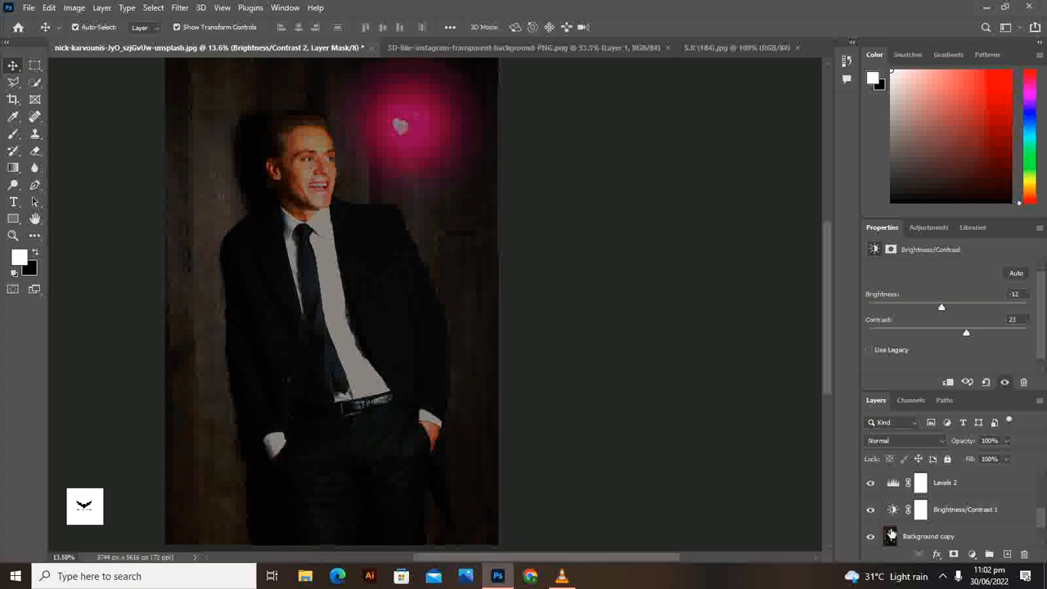
scroll(943, 536, down, 1)
click(980, 501)
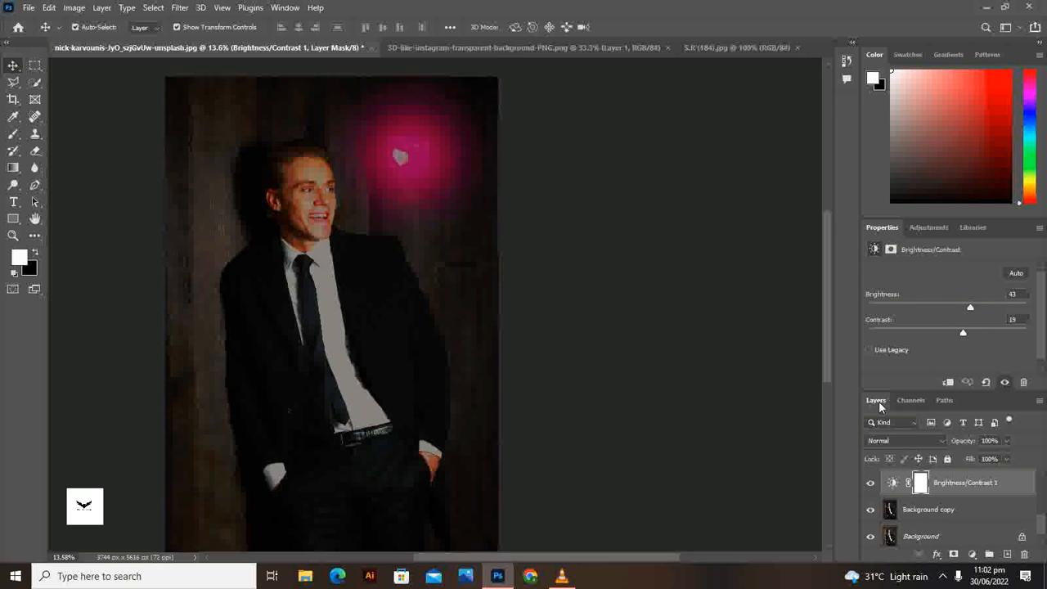
scroll(390, 255, down, 6)
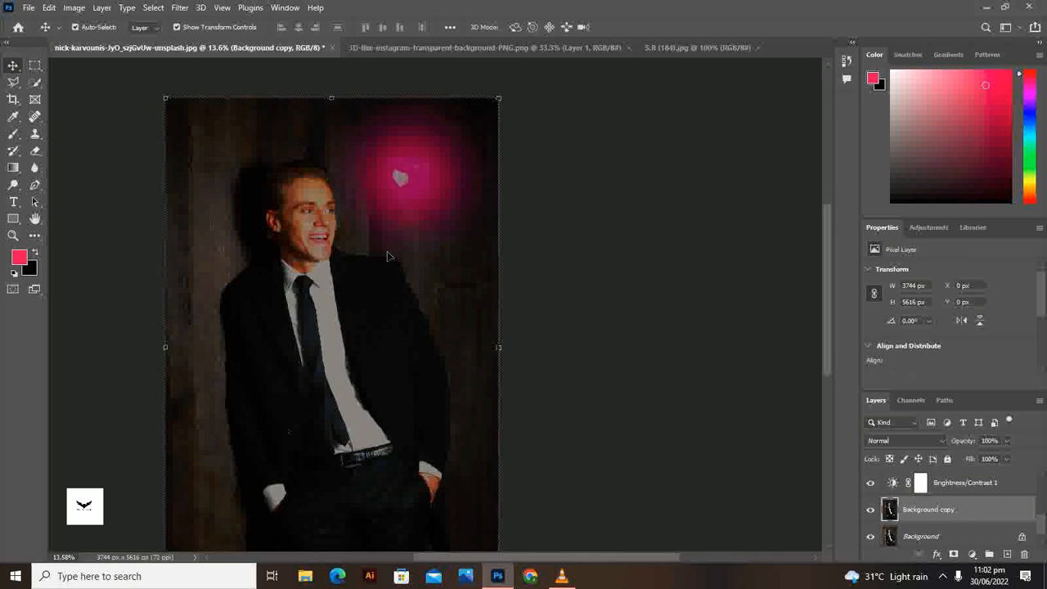
drag(495, 559, 467, 560)
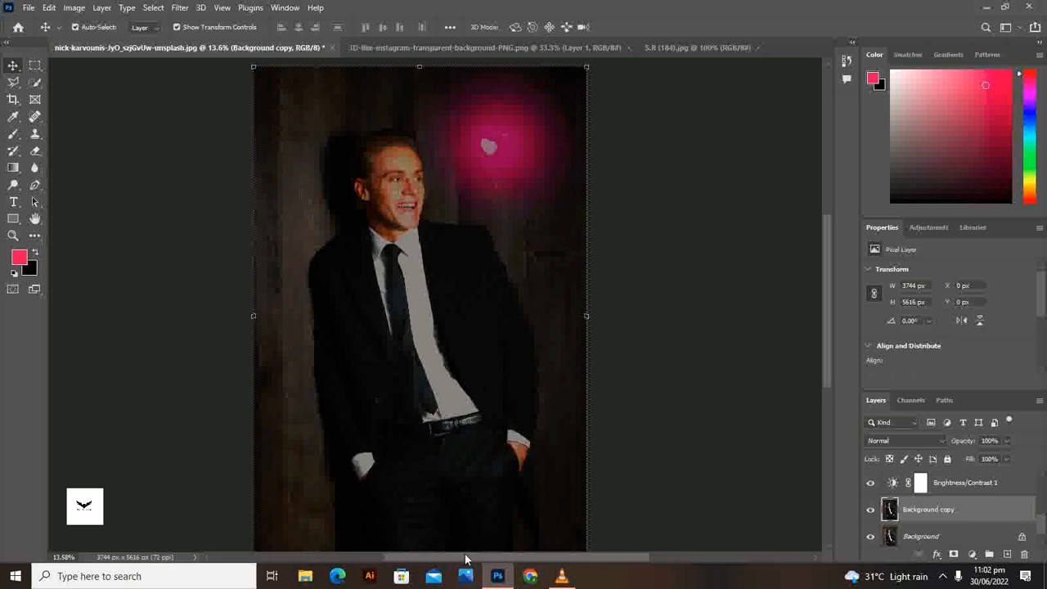
scroll(509, 507, down, 2)
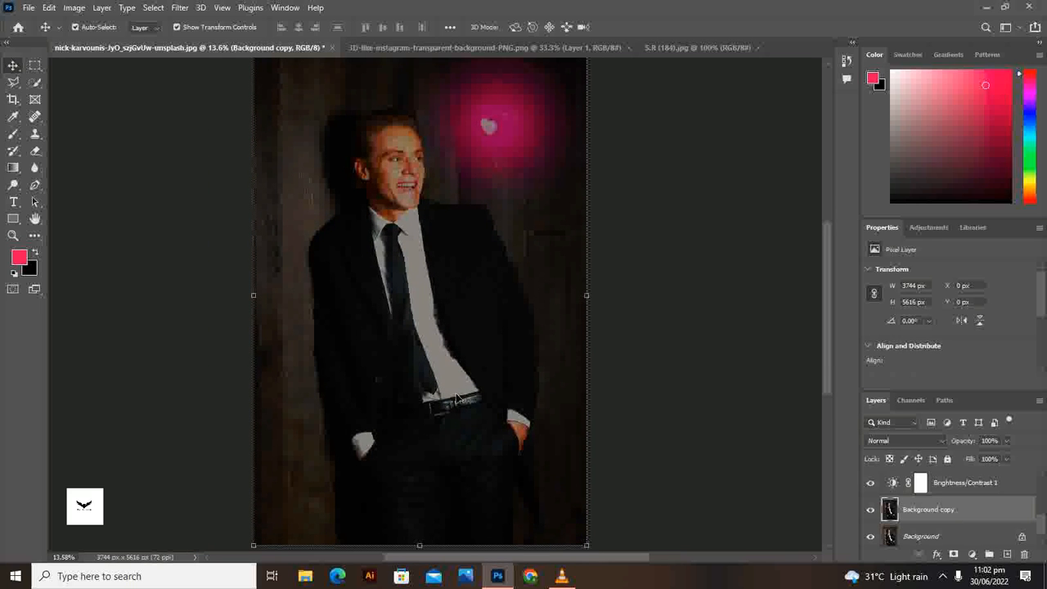
scroll(458, 399, down, 1)
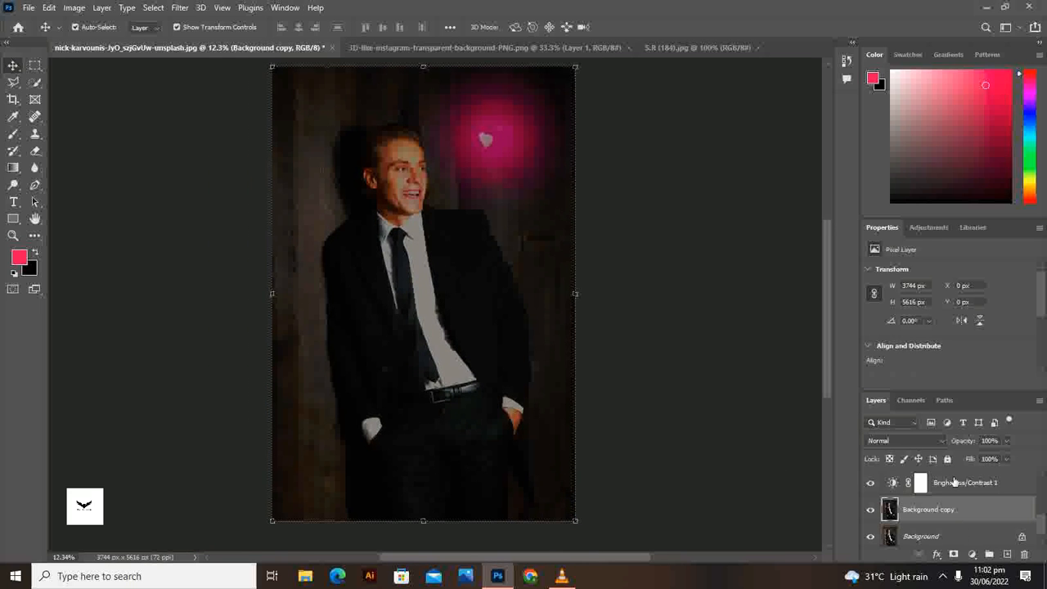
scroll(949, 507, up, 2)
click(935, 532)
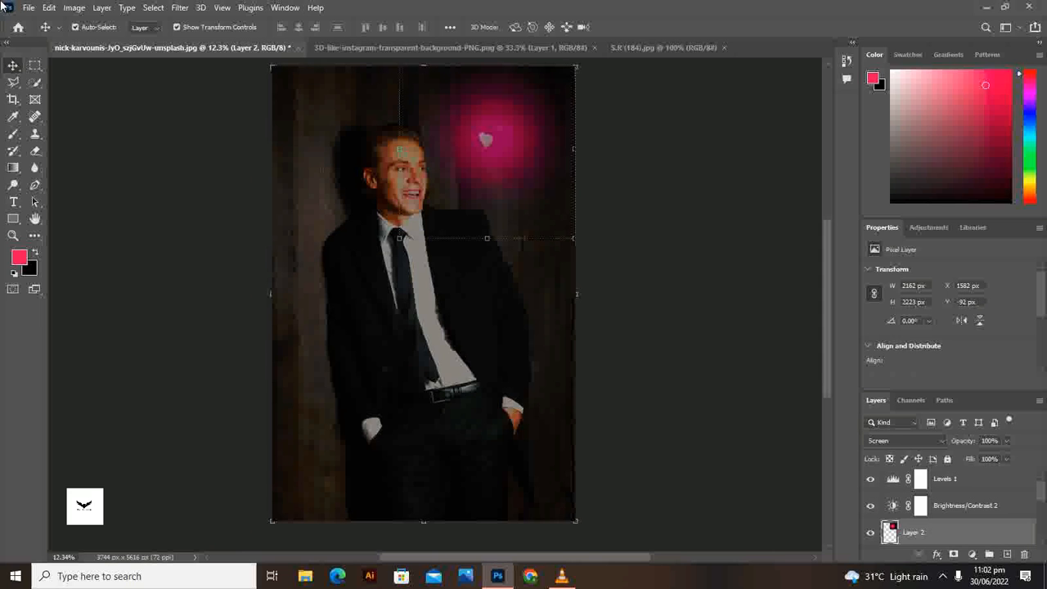
click(74, 8)
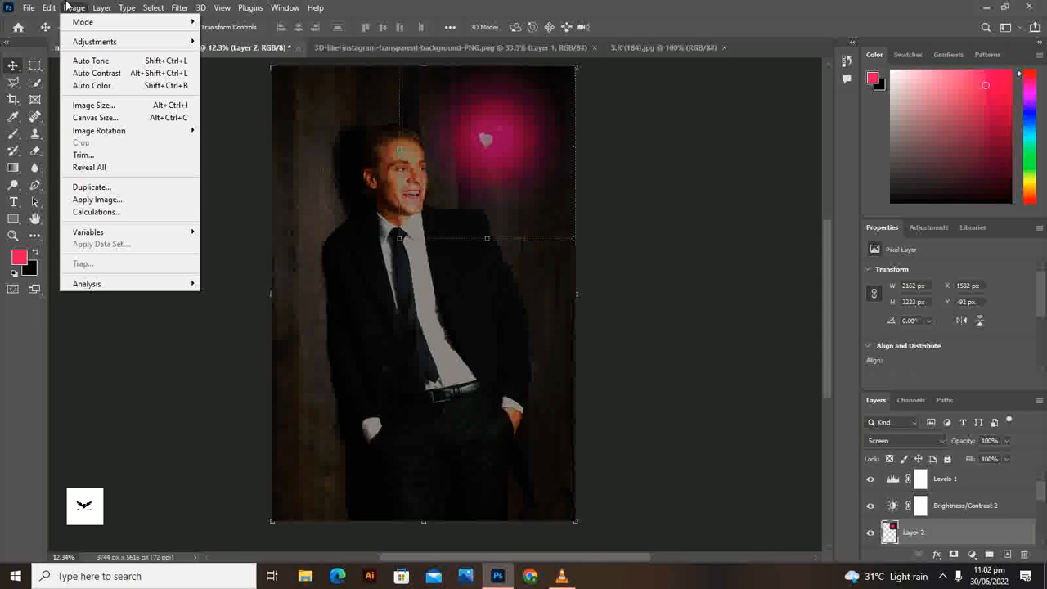
mouse_move(49, 8)
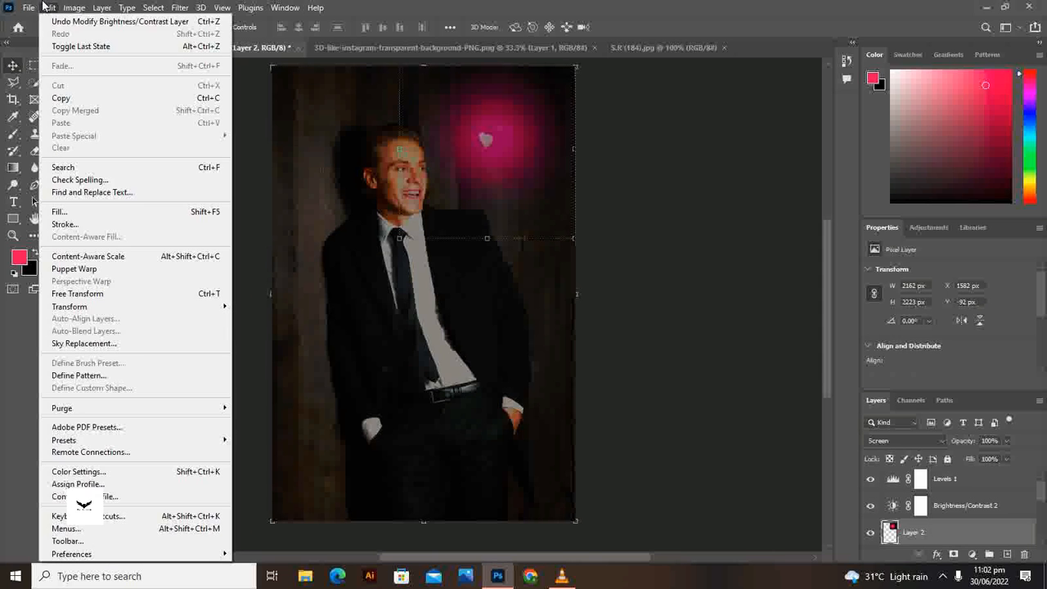
click(77, 293)
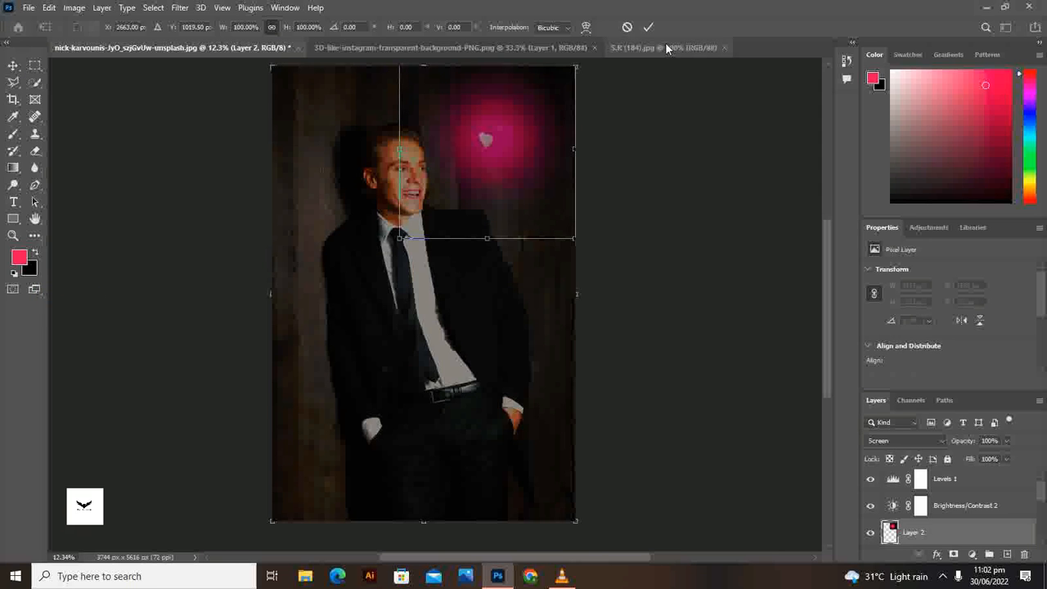
click(648, 27)
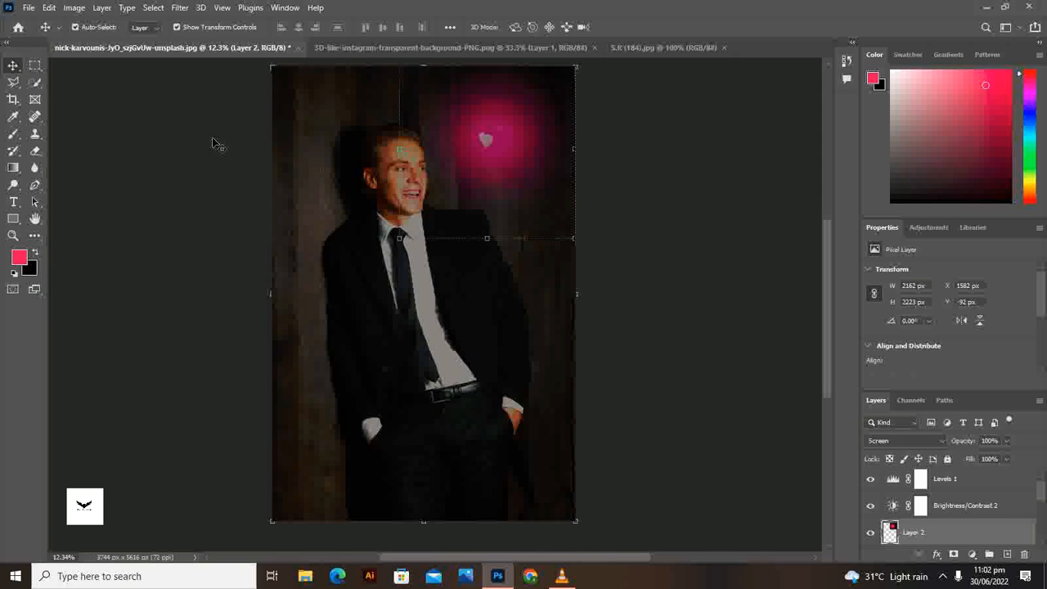
Add a new empty layer directly above Layer 2 and give the Brush tool a bright pink foreground colour with hue 315°.
click(15, 274)
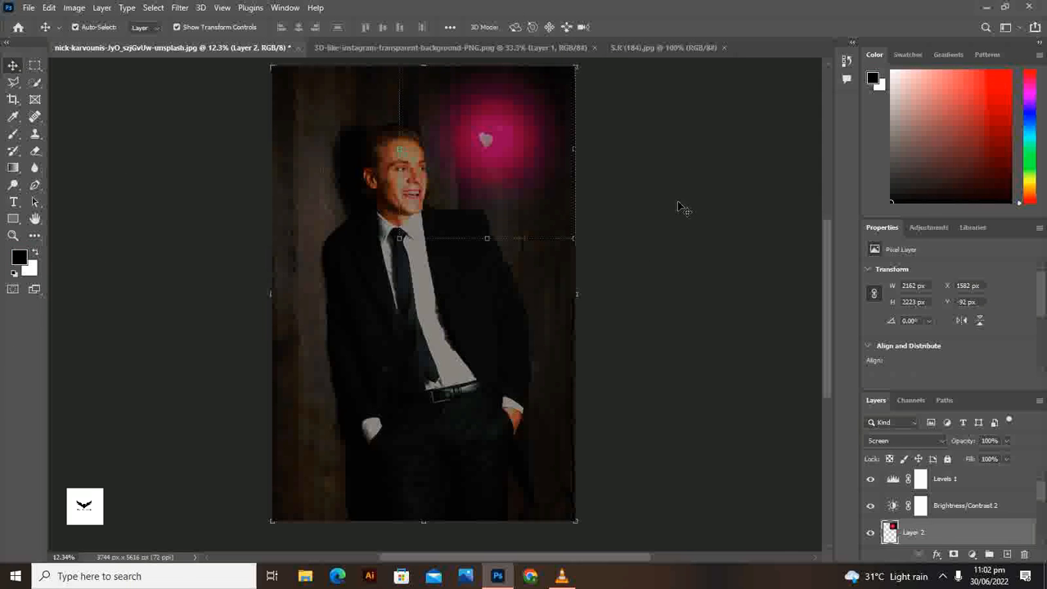
click(1007, 555)
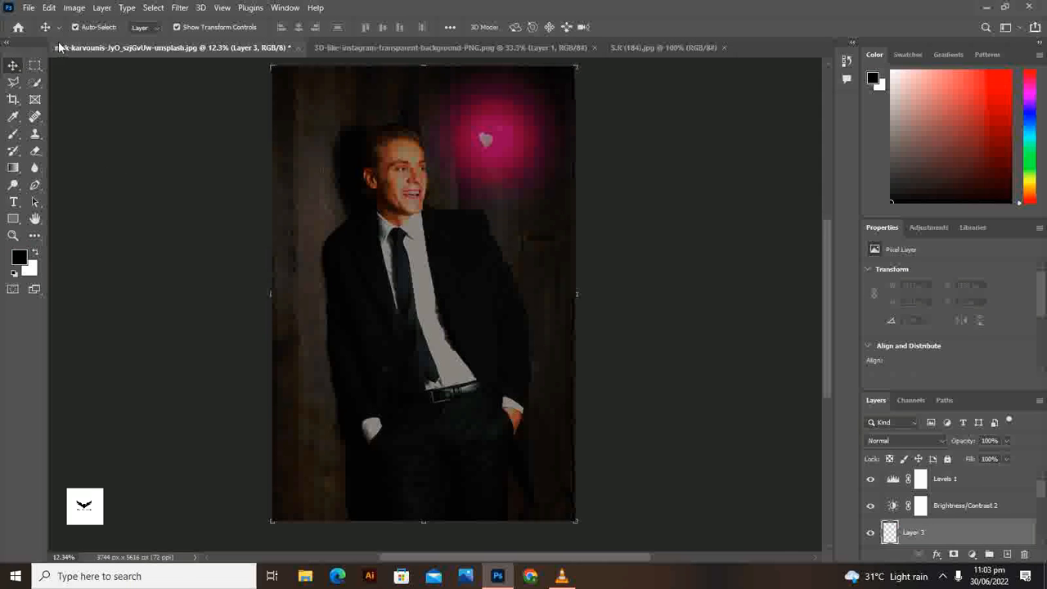
click(13, 134)
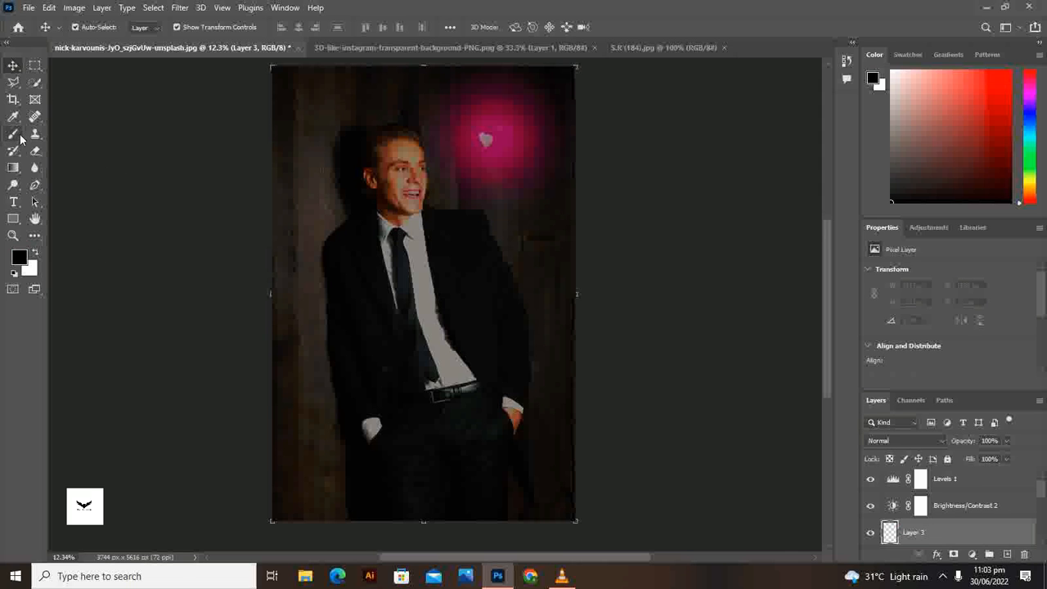
click(23, 260)
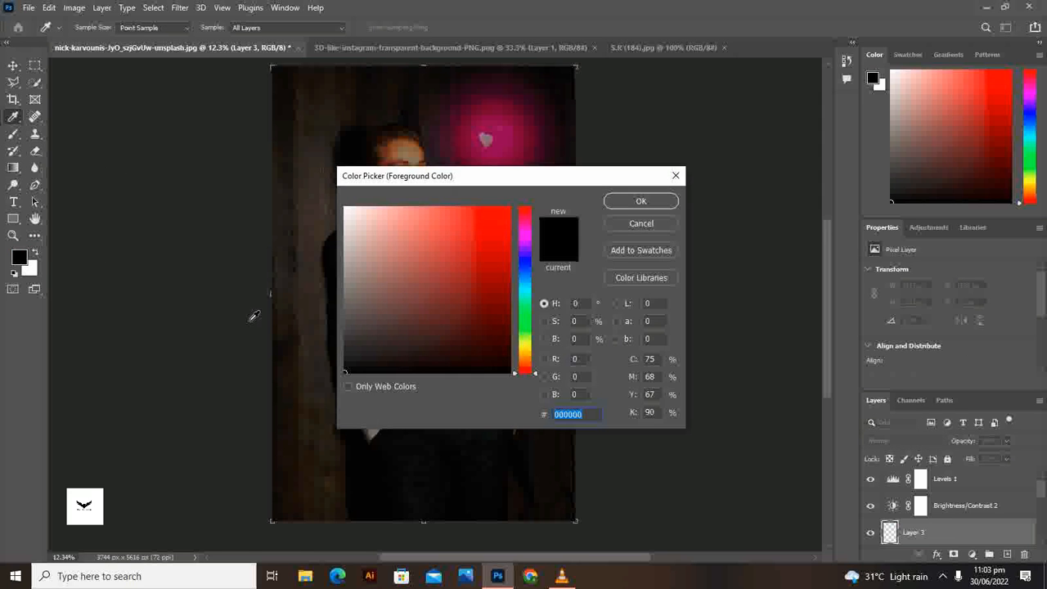
click(522, 233)
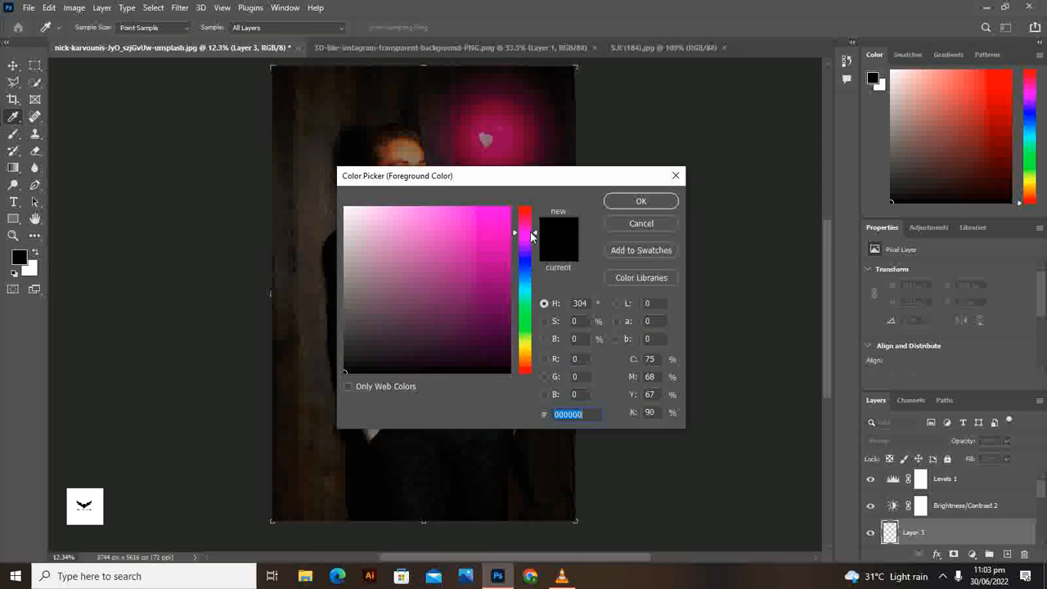
drag(535, 236, 535, 232)
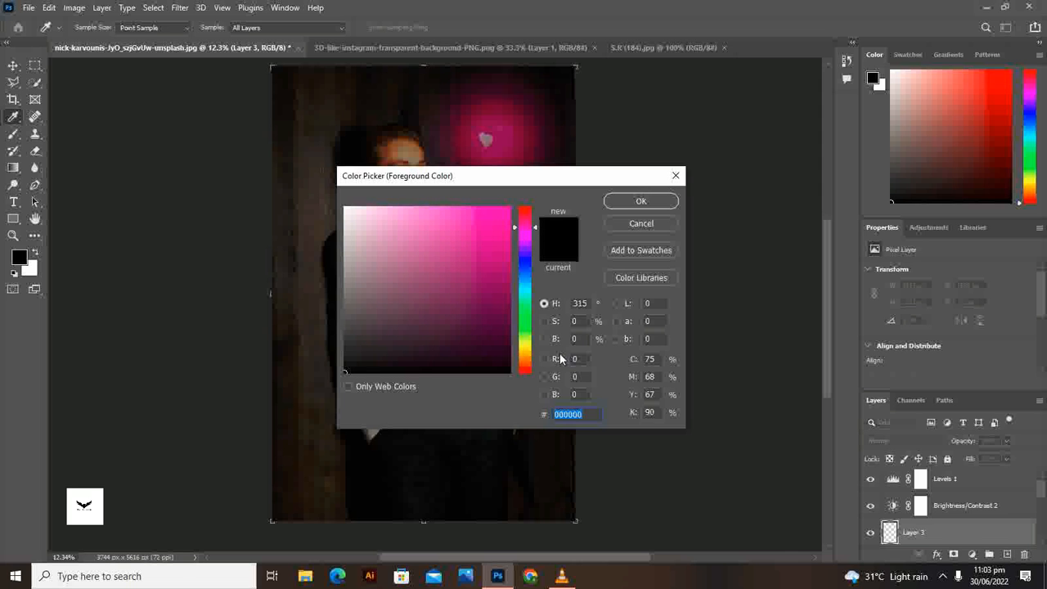
click(489, 223)
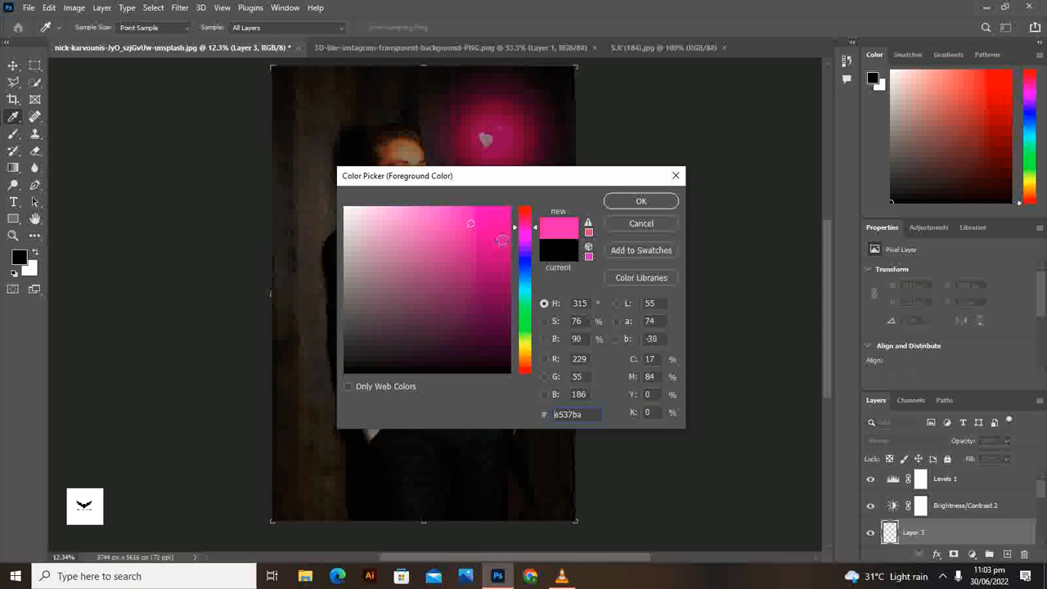
click(663, 204)
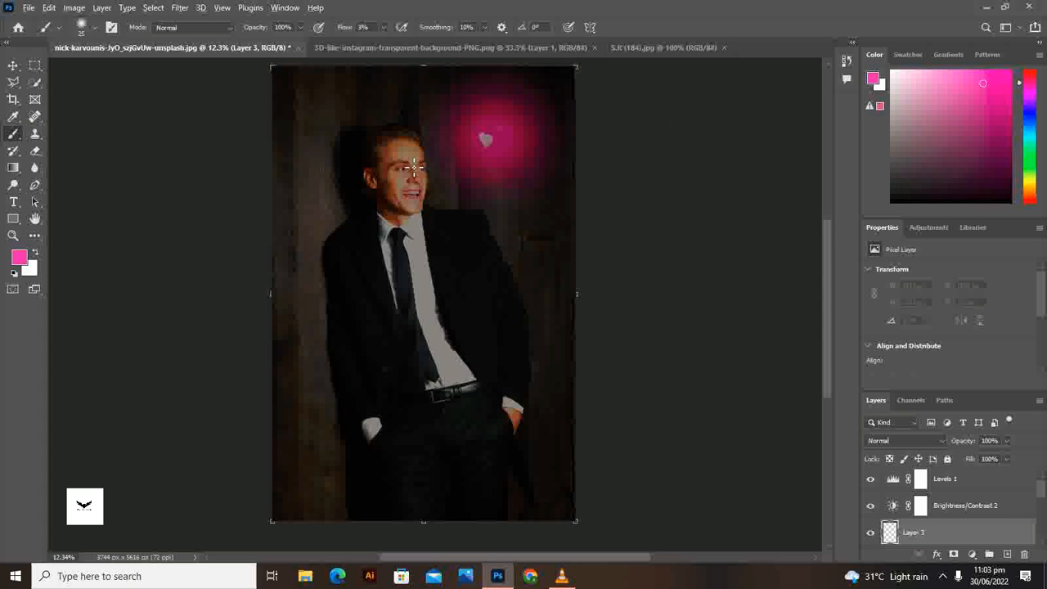
Paint soft pink light at 3% flow on Layer 3 along the glow-facing edge of the man's face, from forehead to jaw.
scroll(413, 168, up, 5)
scroll(476, 144, up, 3)
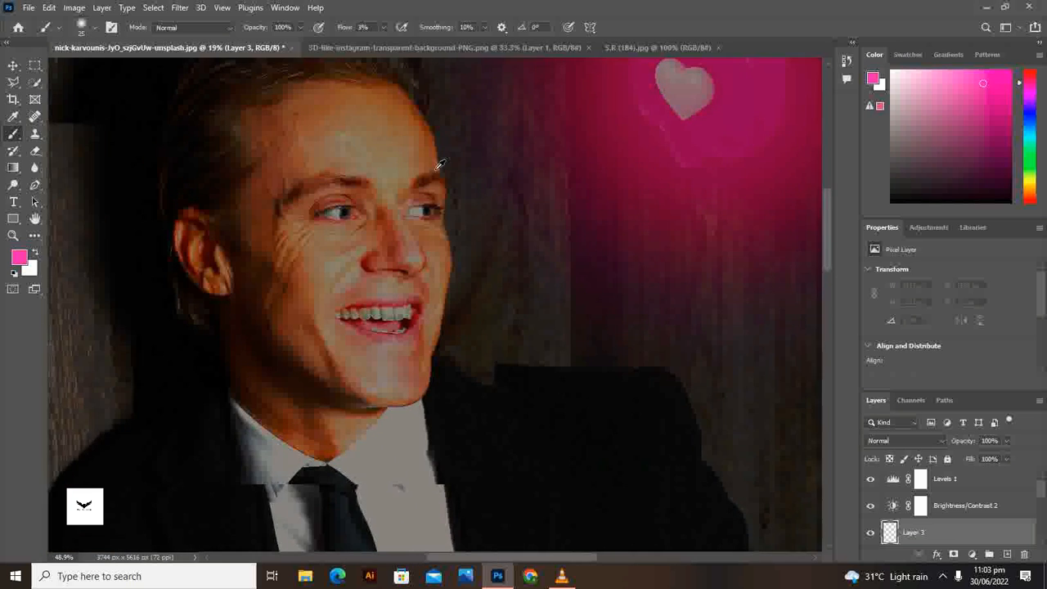
scroll(410, 221, down, 4)
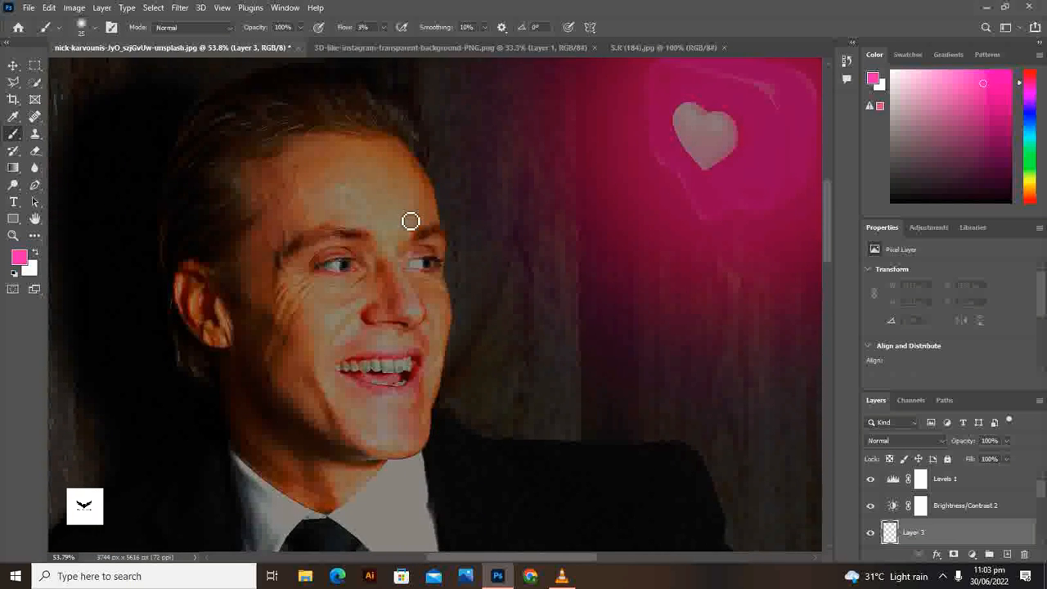
scroll(410, 221, up, 1)
scroll(413, 226, up, 4)
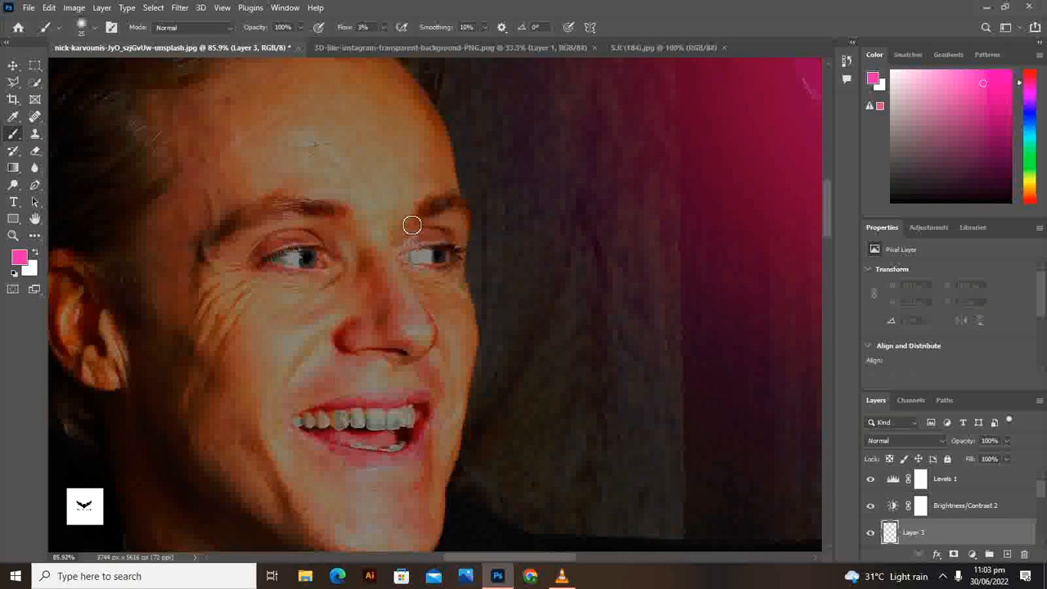
scroll(412, 225, up, 1)
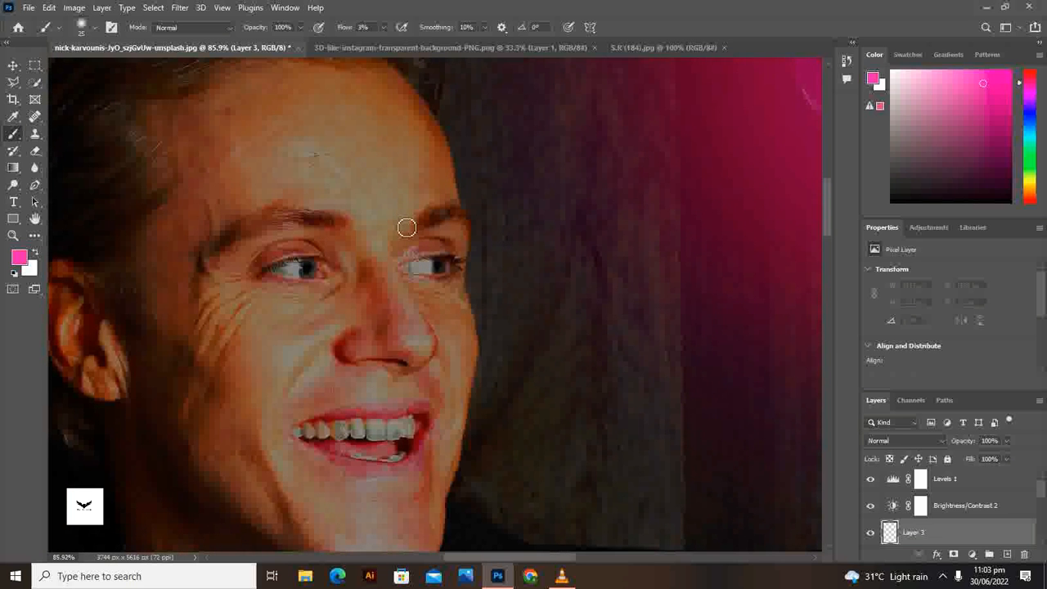
click(407, 202)
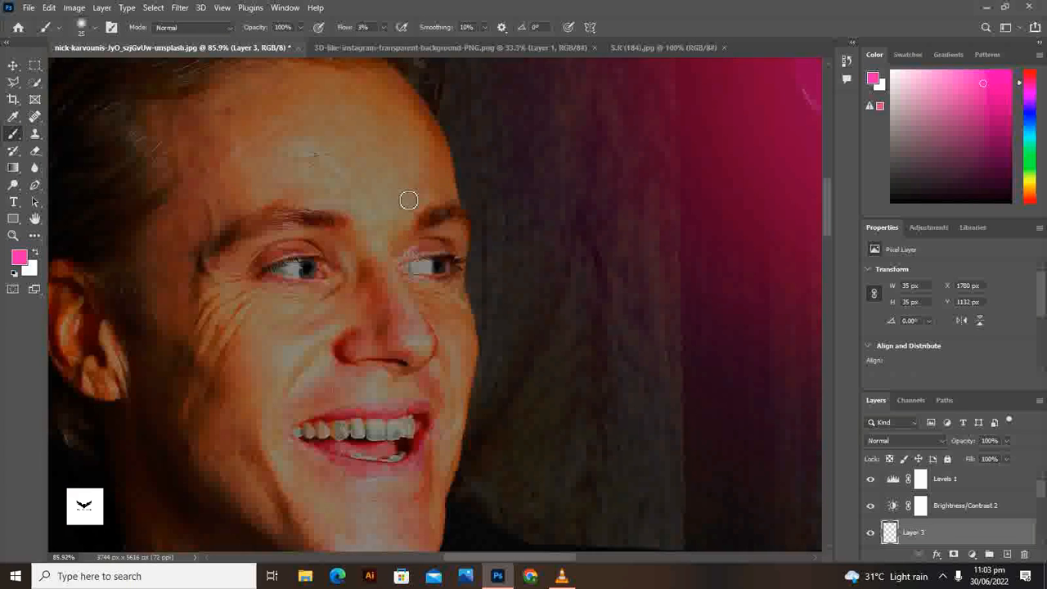
scroll(402, 111, up, 2)
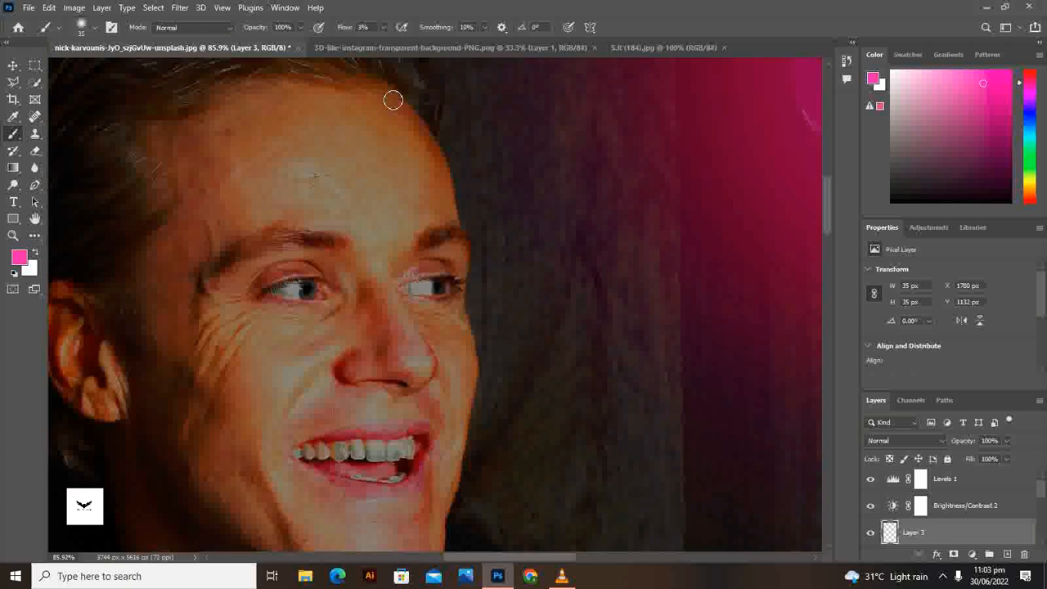
drag(381, 101, 412, 126)
mouse_move(409, 131)
mouse_down()
mouse_move(440, 244)
mouse_move(411, 122)
mouse_move(458, 212)
mouse_move(425, 148)
mouse_move(449, 197)
mouse_move(434, 144)
mouse_move(447, 202)
mouse_move(383, 100)
mouse_move(431, 234)
mouse_move(373, 81)
mouse_move(421, 178)
mouse_move(405, 95)
mouse_move(444, 160)
mouse_move(447, 191)
mouse_move(444, 153)
mouse_move(463, 211)
mouse_move(439, 172)
mouse_move(427, 197)
mouse_move(450, 297)
mouse_move(482, 277)
mouse_move(434, 249)
mouse_move(465, 253)
mouse_move(466, 281)
mouse_move(446, 201)
mouse_move(463, 353)
mouse_move(463, 322)
mouse_up()
mouse_move(461, 334)
mouse_down()
mouse_move(473, 346)
mouse_move(469, 334)
mouse_move(470, 462)
mouse_move(474, 384)
mouse_move(461, 421)
mouse_move(458, 403)
mouse_move(460, 441)
mouse_up()
mouse_move(453, 306)
mouse_down()
mouse_move(462, 396)
mouse_move(442, 472)
mouse_up()
Extend the pink light over the chin, around the mouth and onto the cheek beside the nose with a 45 px brush.
scroll(440, 471, down, 2)
mouse_move(444, 408)
mouse_down()
mouse_move(433, 508)
mouse_move(446, 451)
mouse_move(431, 493)
mouse_move(406, 515)
mouse_move(433, 492)
mouse_move(440, 502)
mouse_move(406, 518)
mouse_up()
mouse_move(440, 473)
mouse_down()
mouse_move(420, 509)
mouse_move(455, 401)
mouse_move(407, 436)
mouse_up()
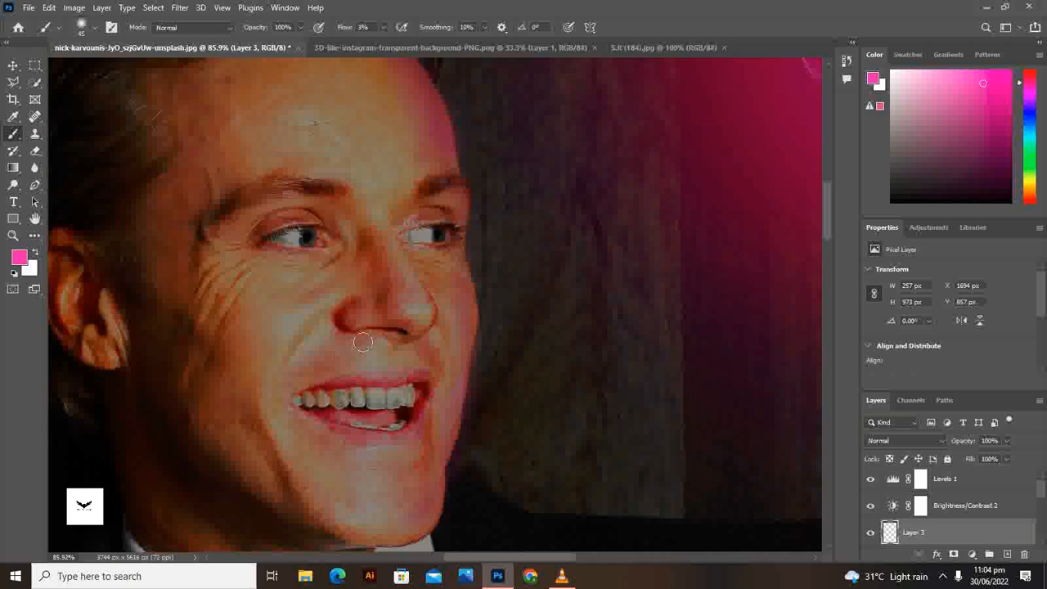
drag(414, 386, 323, 458)
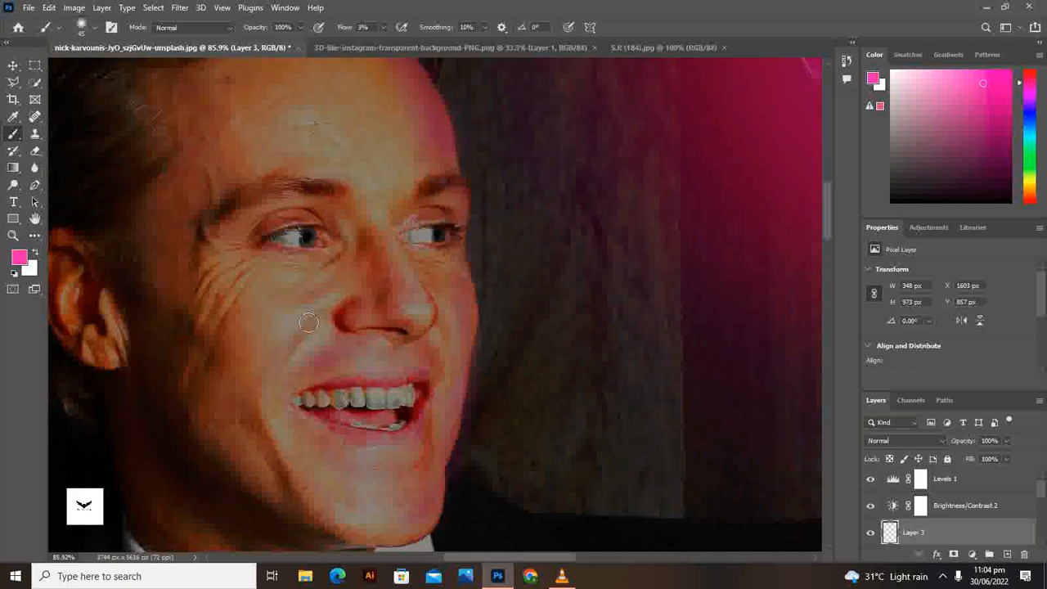
mouse_move(324, 302)
mouse_down()
mouse_move(286, 324)
mouse_move(296, 328)
mouse_up()
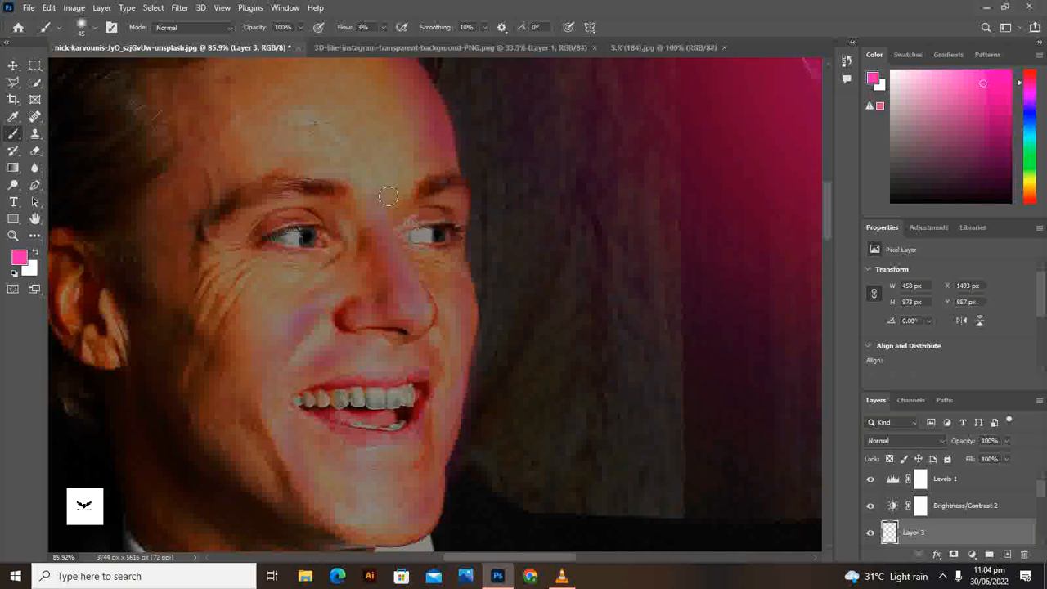
Brush pink light over the glow-facing side of the forehead on Layer 3 and maximize the accidentally moved window again.
scroll(401, 143, up, 2)
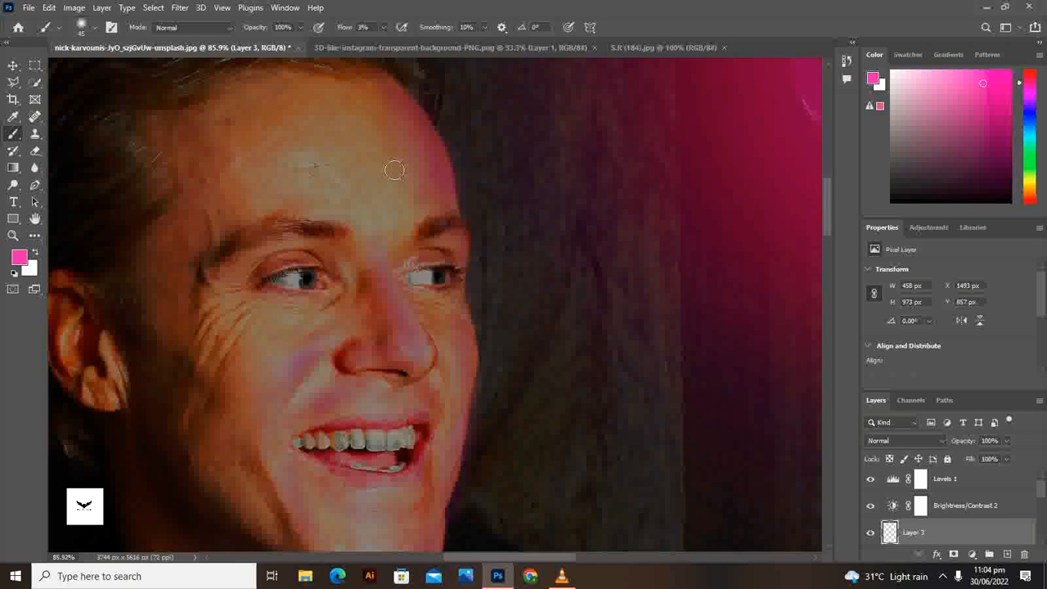
key(f)
drag(417, 230, 832, 280)
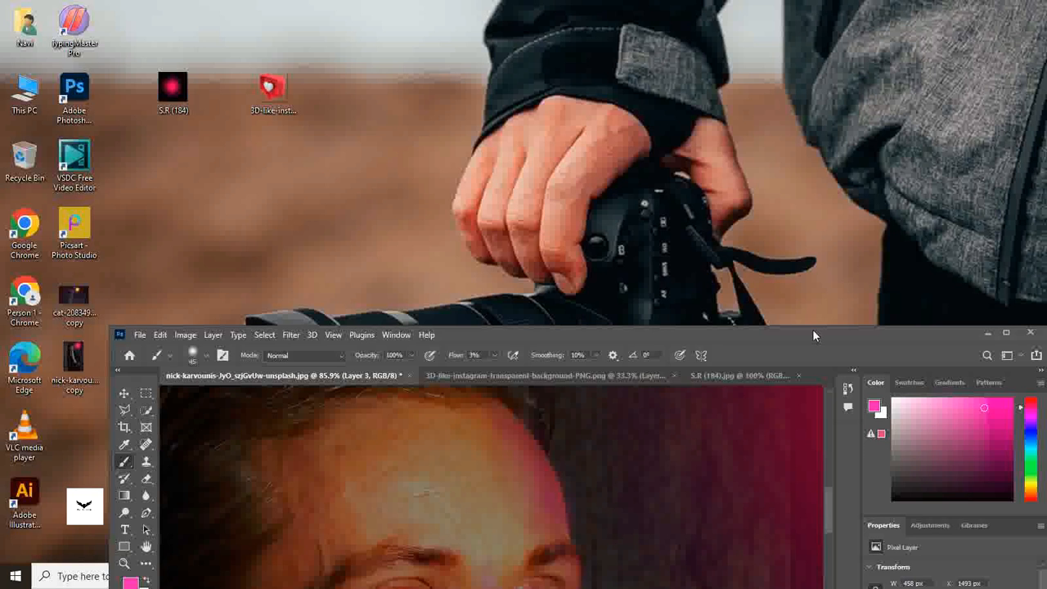
click(998, 332)
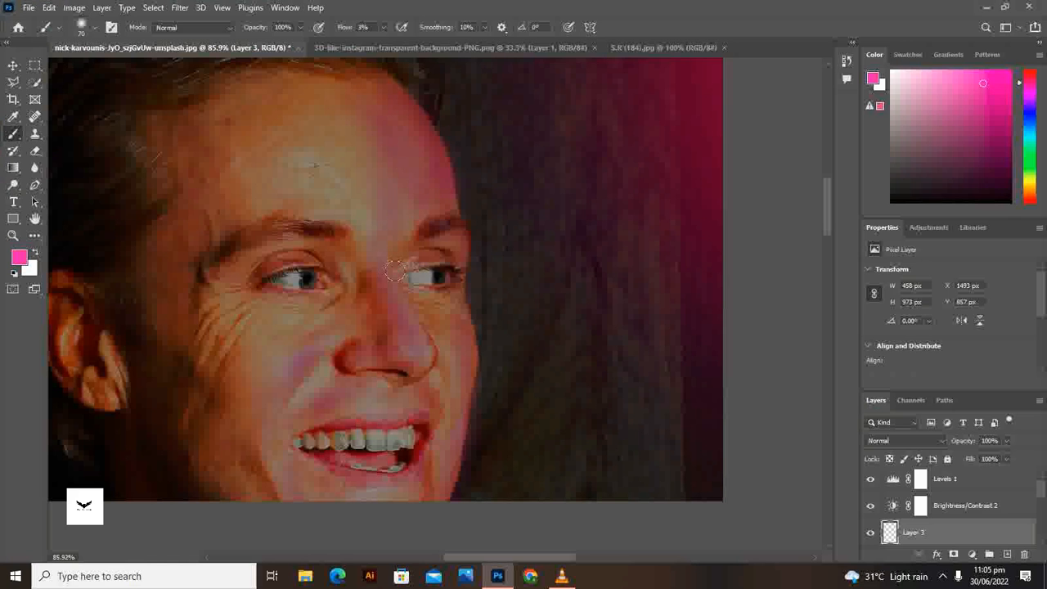
Brush more soft pink light over the man's chin on Layer 3 at 3% flow.
scroll(436, 276, down, 3)
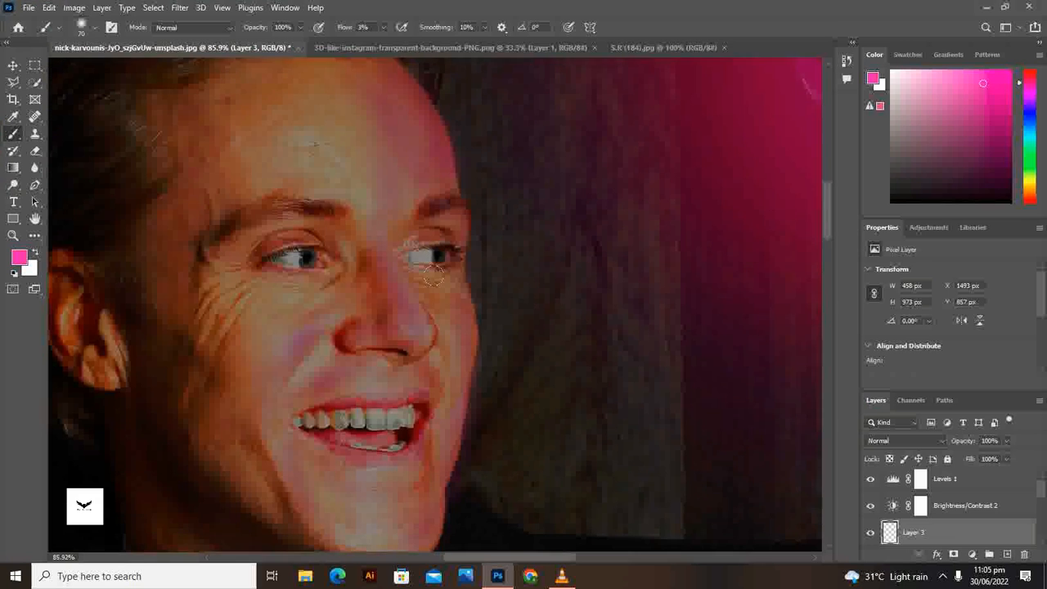
drag(360, 493, 400, 480)
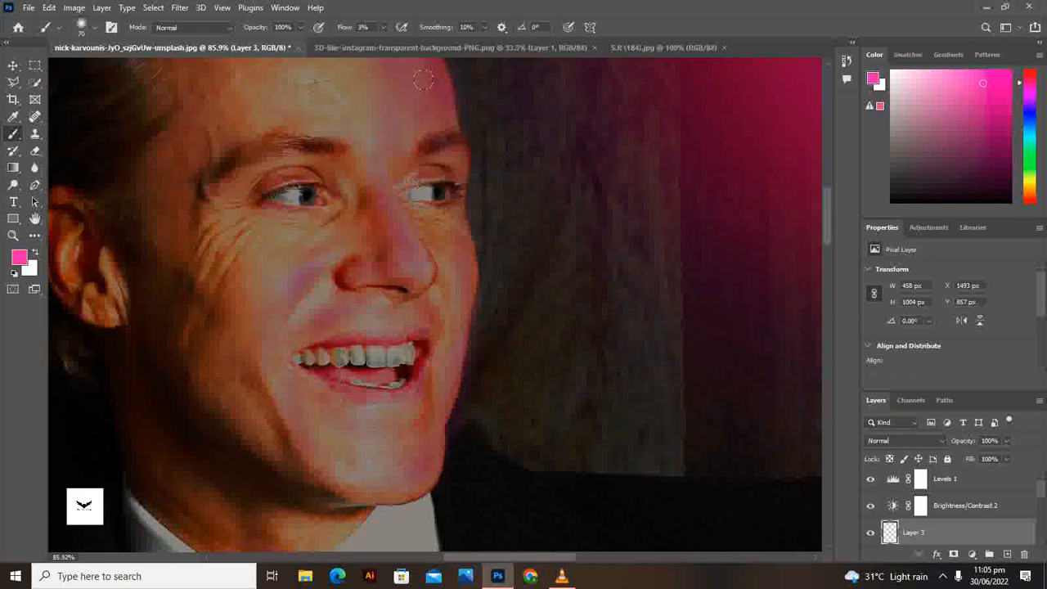
scroll(389, 79, up, 1)
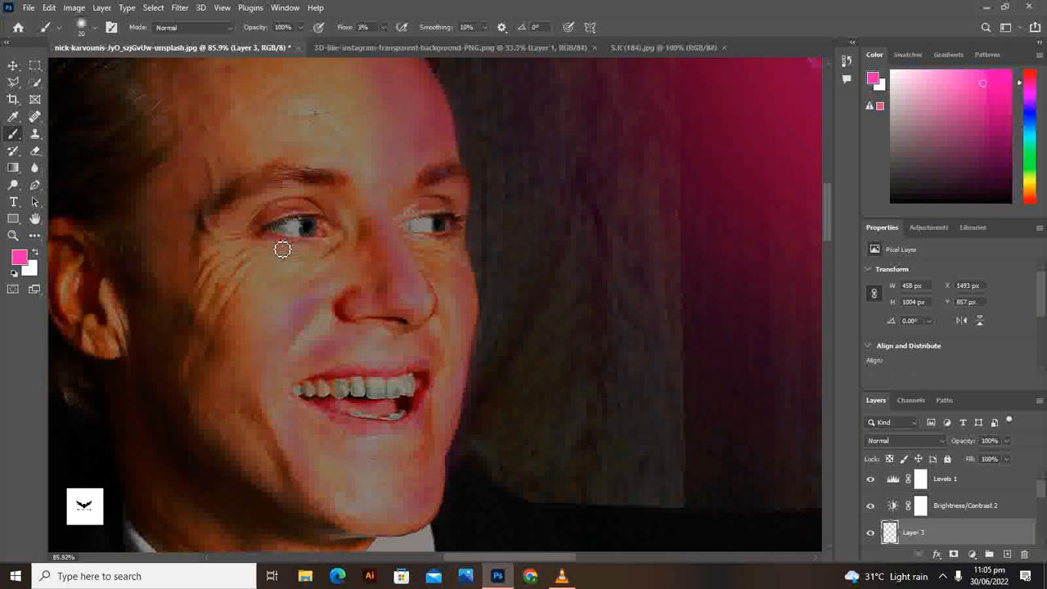
Paint a small pink reflection on the pupil and tint the white of the glow-facing eye, starting with a 10 px brush.
scroll(282, 249, up, 3)
scroll(529, 215, up, 3)
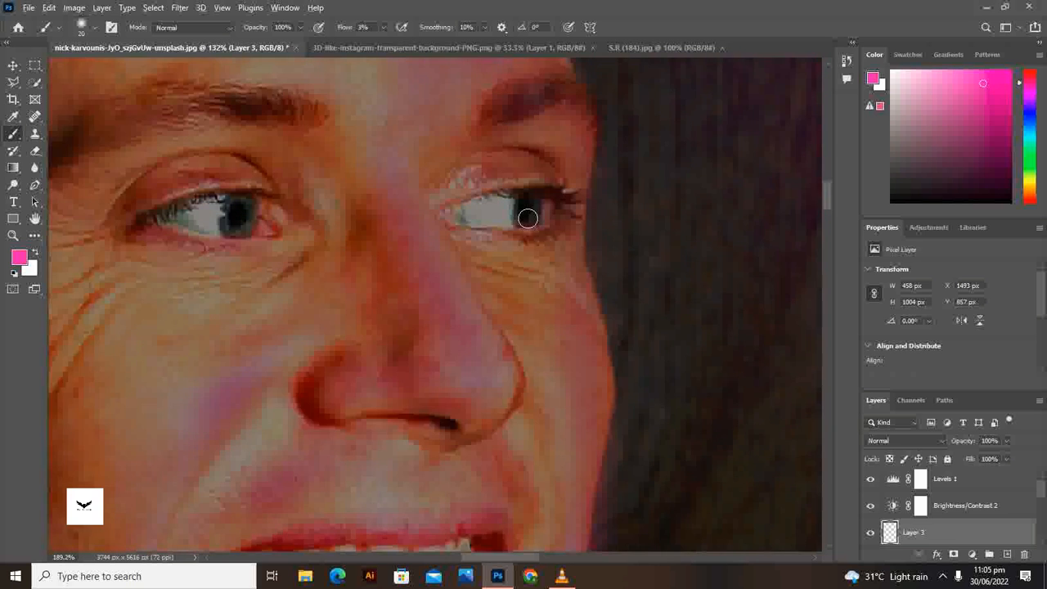
key(bracketleft)
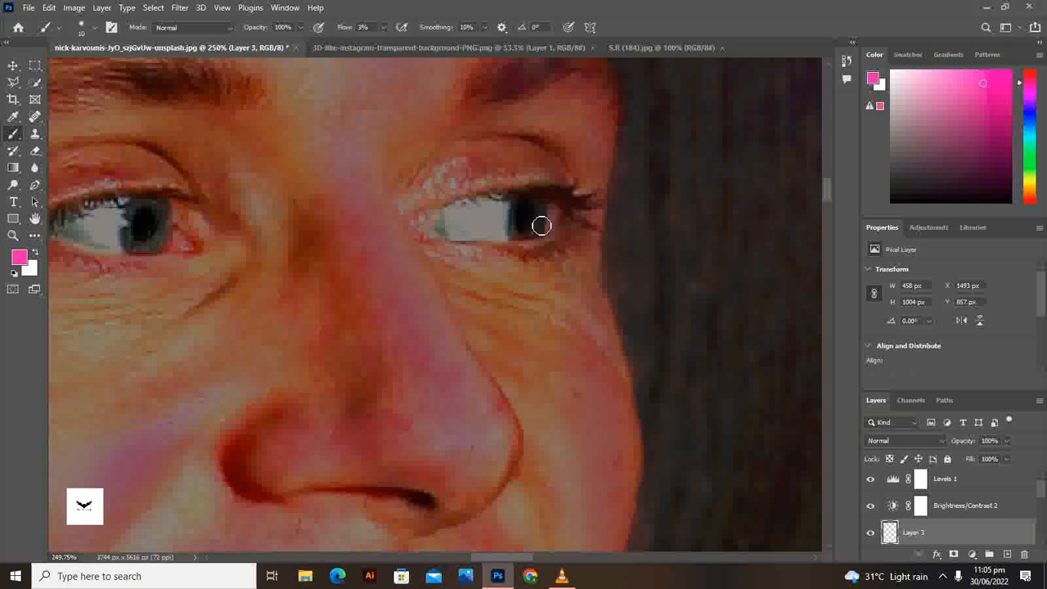
drag(532, 227, 531, 216)
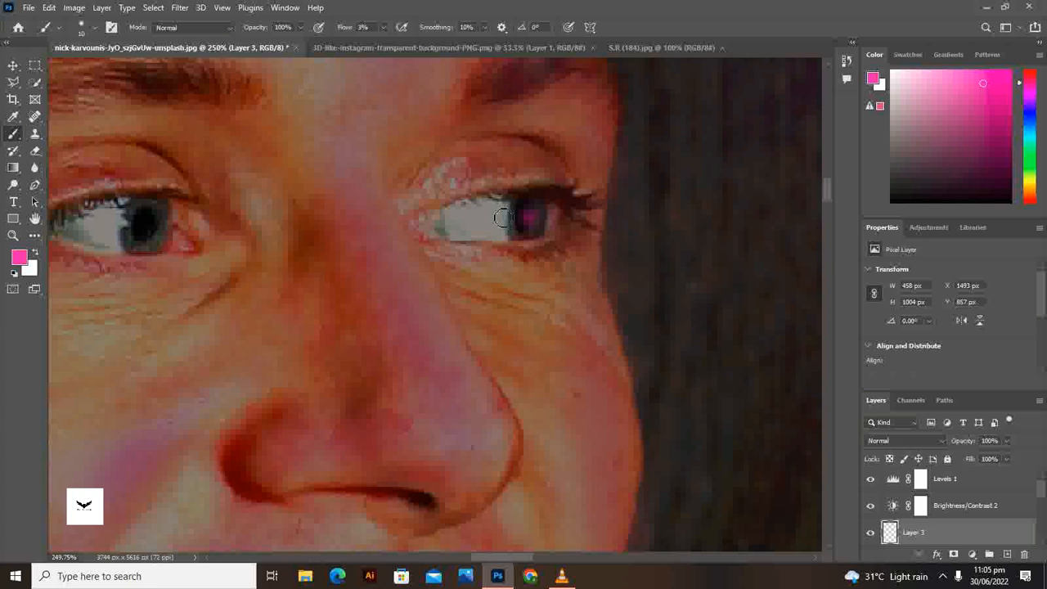
key(bracketright)
key(bracketright)
key(bracketright)
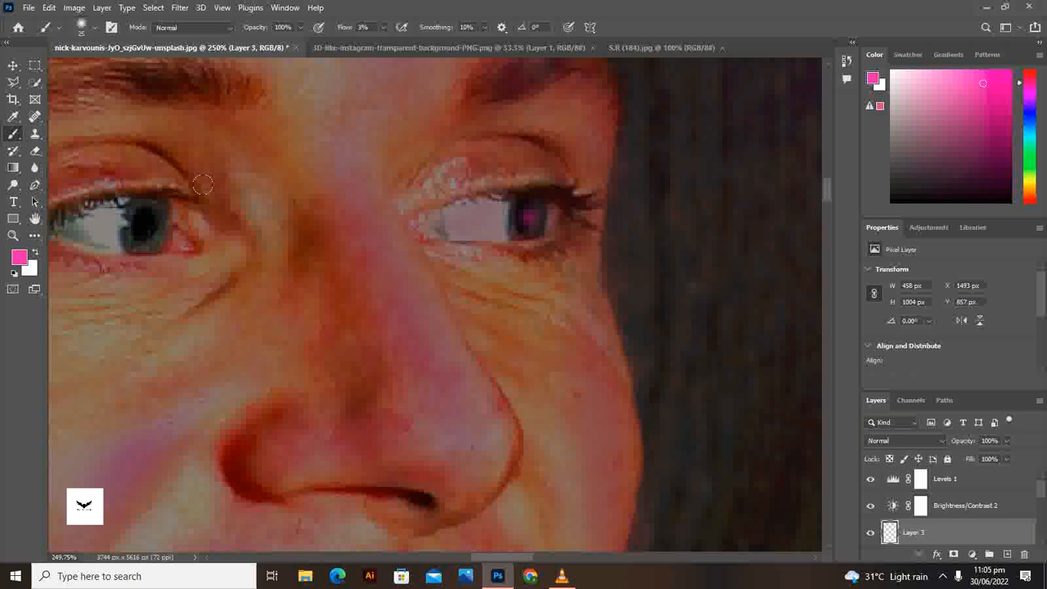
Paint a matching pink reflection on the pupil of the eye farther from the glow with a small brush.
key(bracketleft)
key(bracketleft)
key(bracketleft)
drag(150, 227, 153, 228)
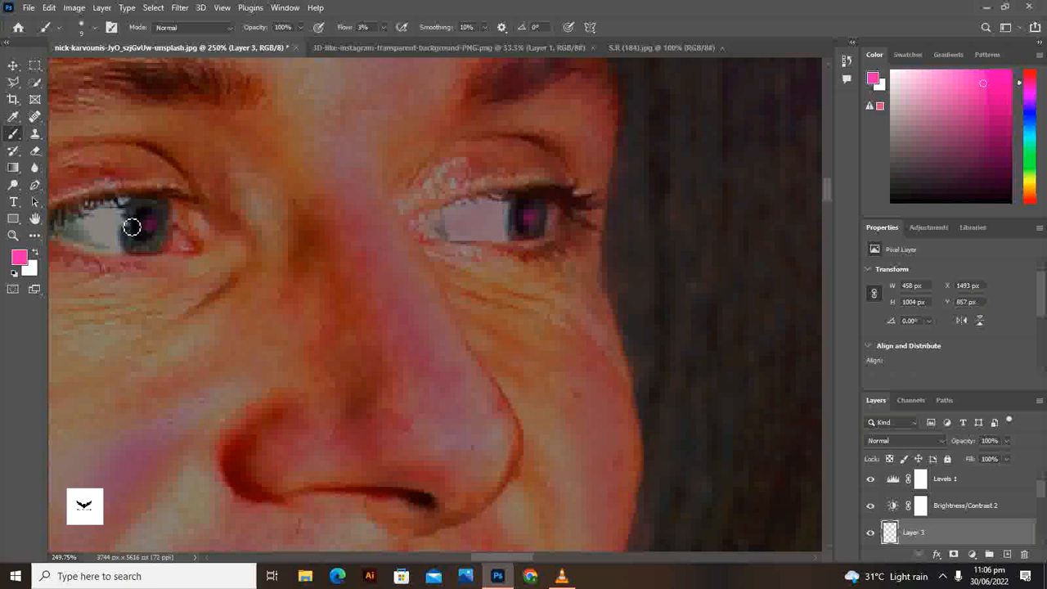
key(bracketright)
key(bracketright)
drag(480, 558, 447, 558)
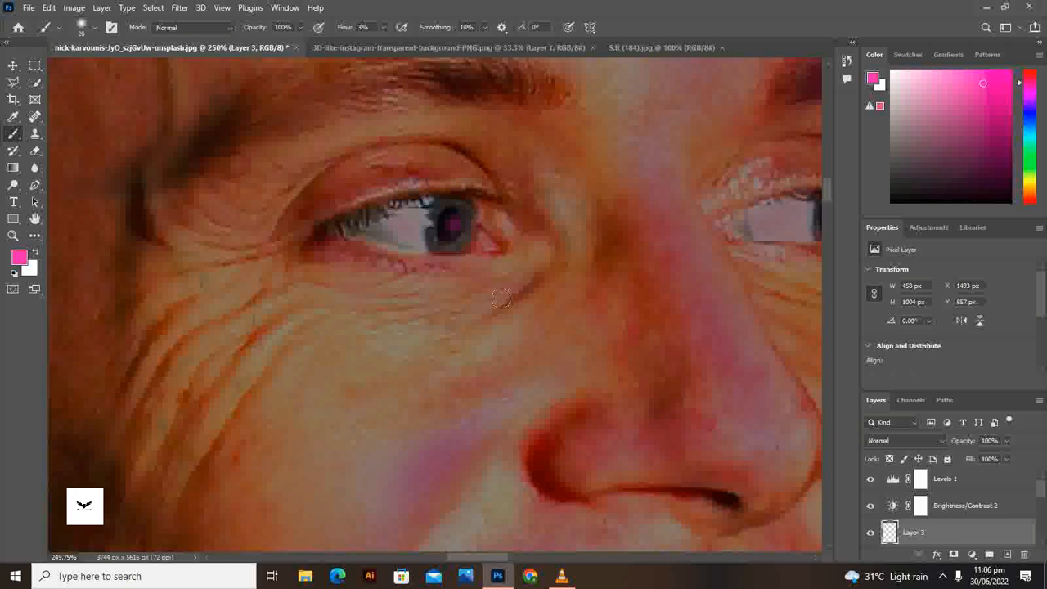
Paint pink rim light along the jacket's collar and the top of the glow-facing shoulder on Layer 3 with a larger brush.
scroll(501, 298, down, 5)
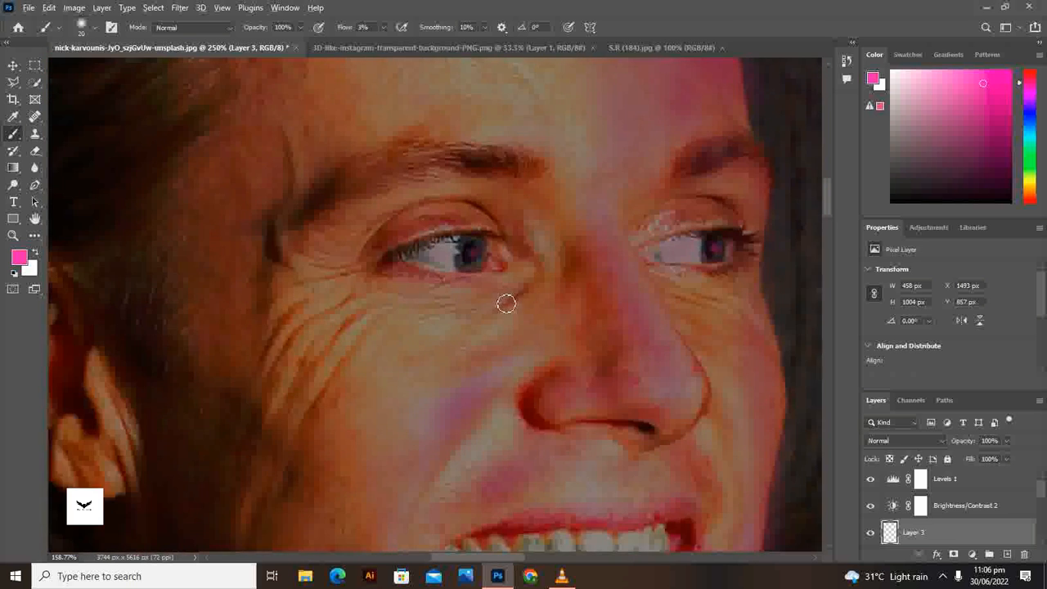
scroll(510, 307, down, 5)
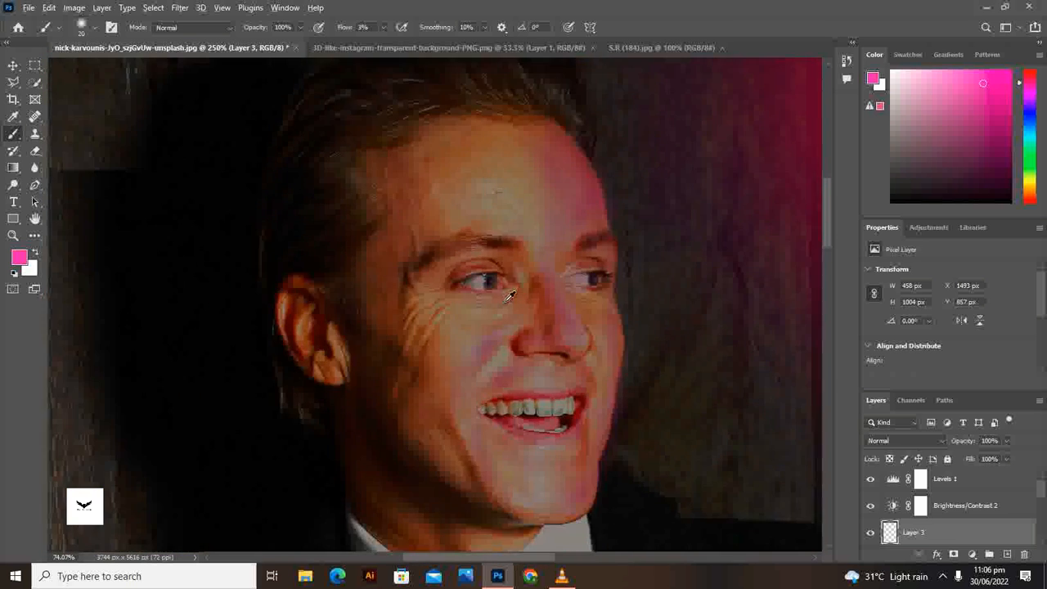
scroll(567, 362, down, 1)
scroll(568, 362, down, 3)
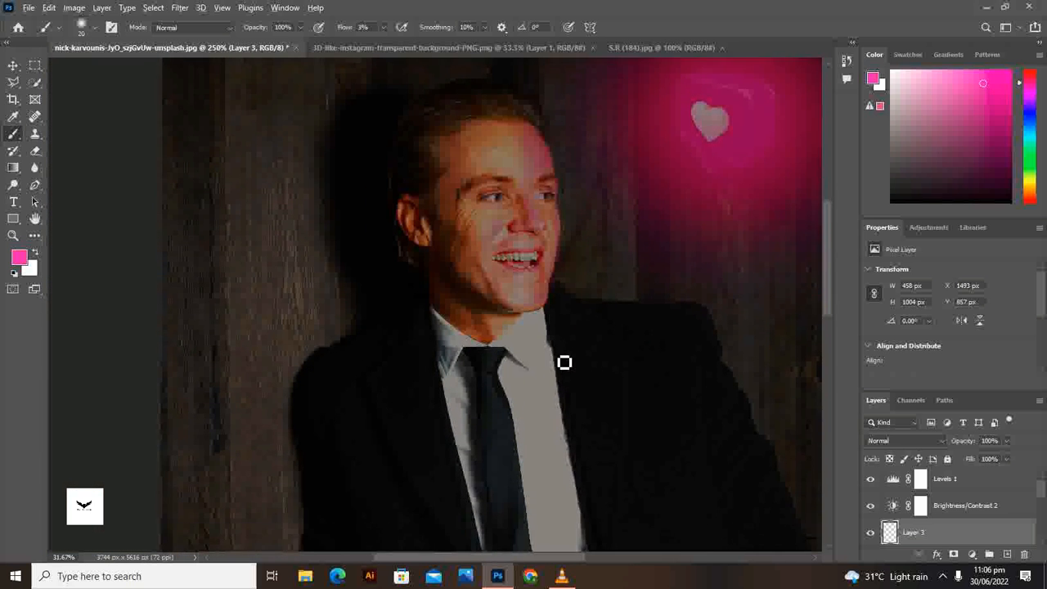
scroll(589, 347, up, 2)
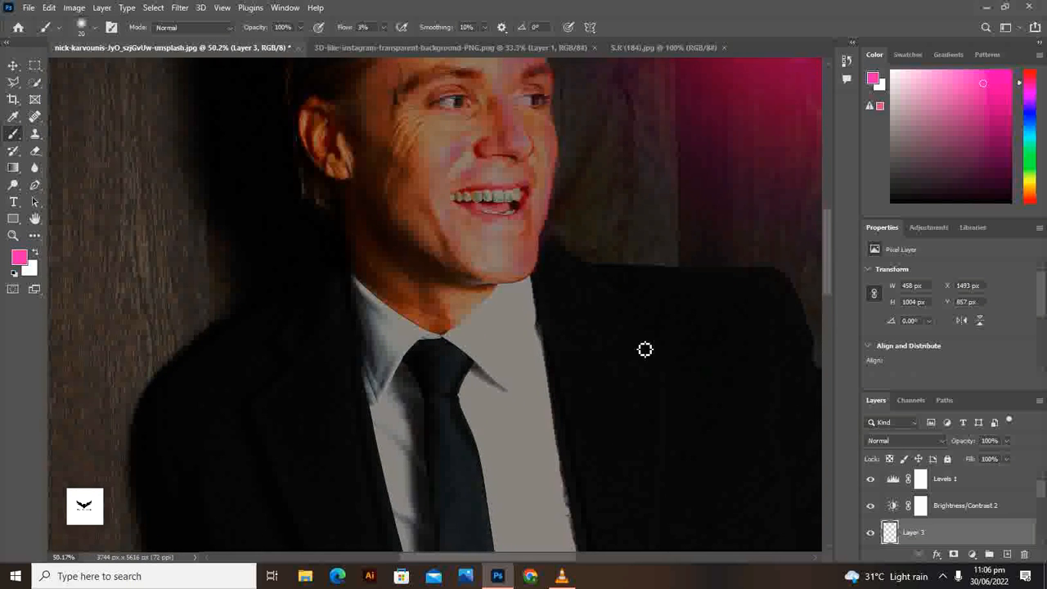
scroll(643, 348, up, 3)
scroll(573, 245, up, 2)
scroll(535, 205, up, 1)
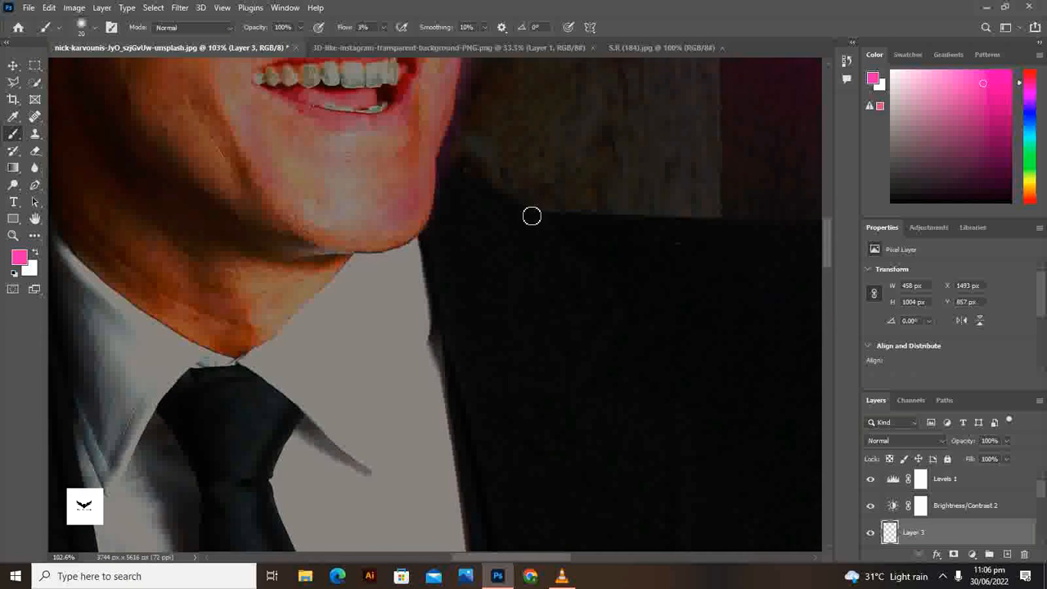
mouse_move(480, 204)
mouse_down()
mouse_move(465, 171)
mouse_move(575, 247)
mouse_move(507, 196)
mouse_up()
mouse_move(656, 229)
mouse_down()
mouse_move(553, 243)
mouse_move(628, 242)
mouse_up()
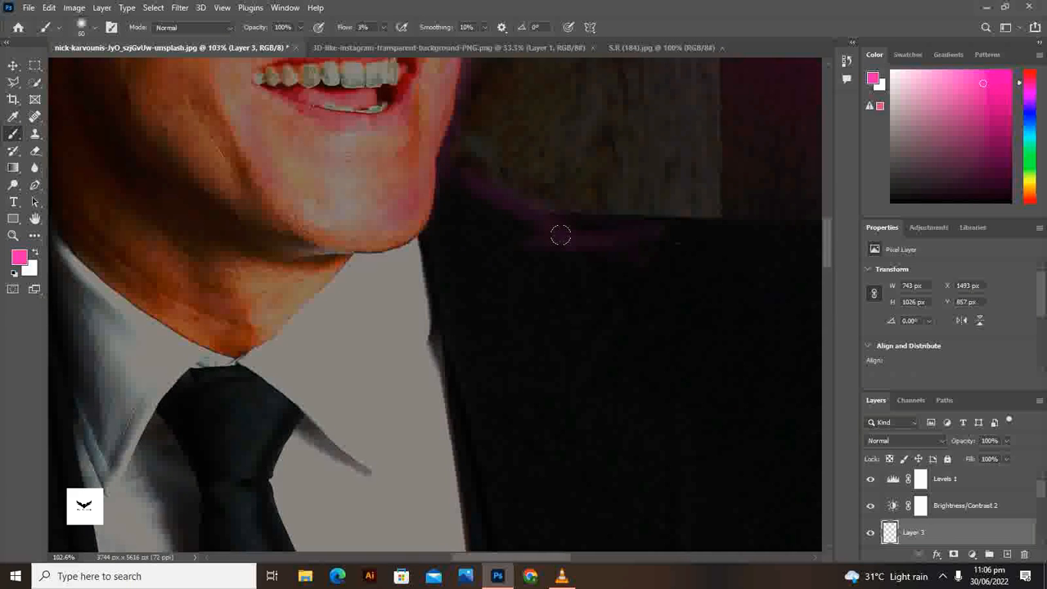
drag(580, 234, 488, 236)
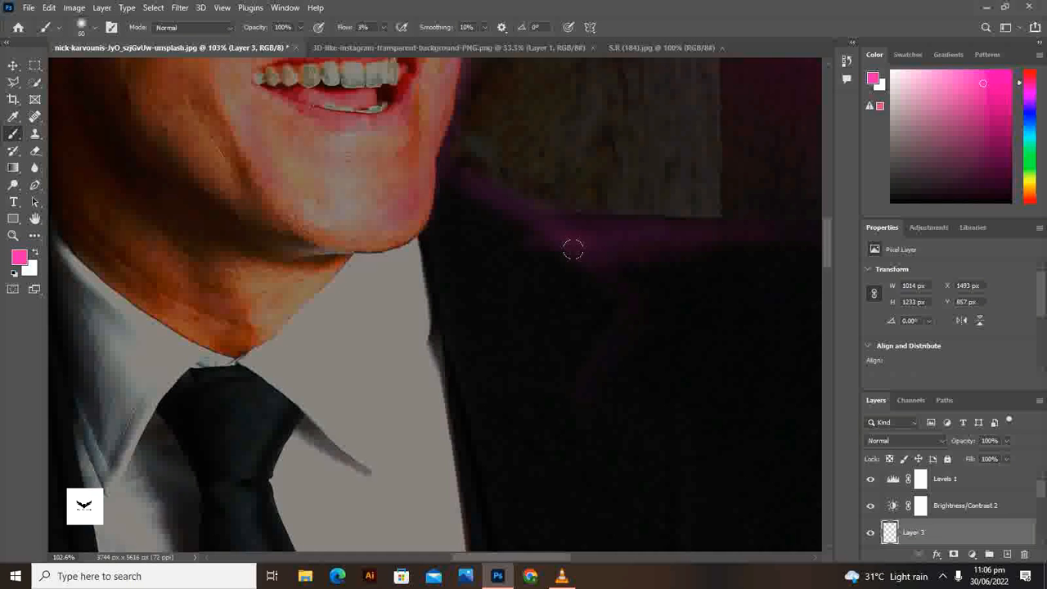
Continue the pink rim light around the shoulder's outer corner onto the upper sleeve, keeping the Brush tool active.
scroll(594, 287, down, 5)
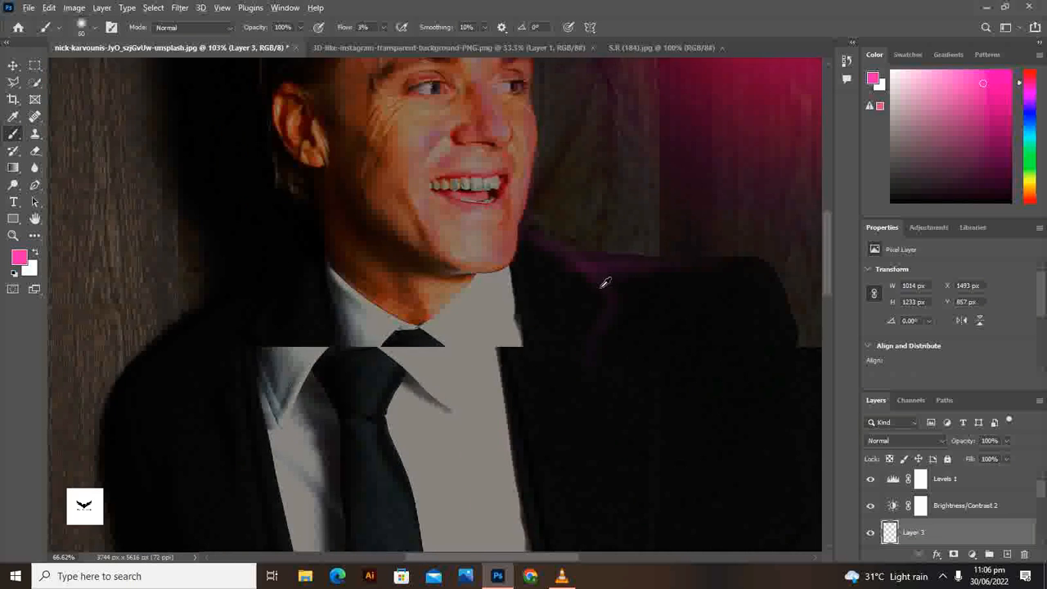
scroll(763, 228, up, 4)
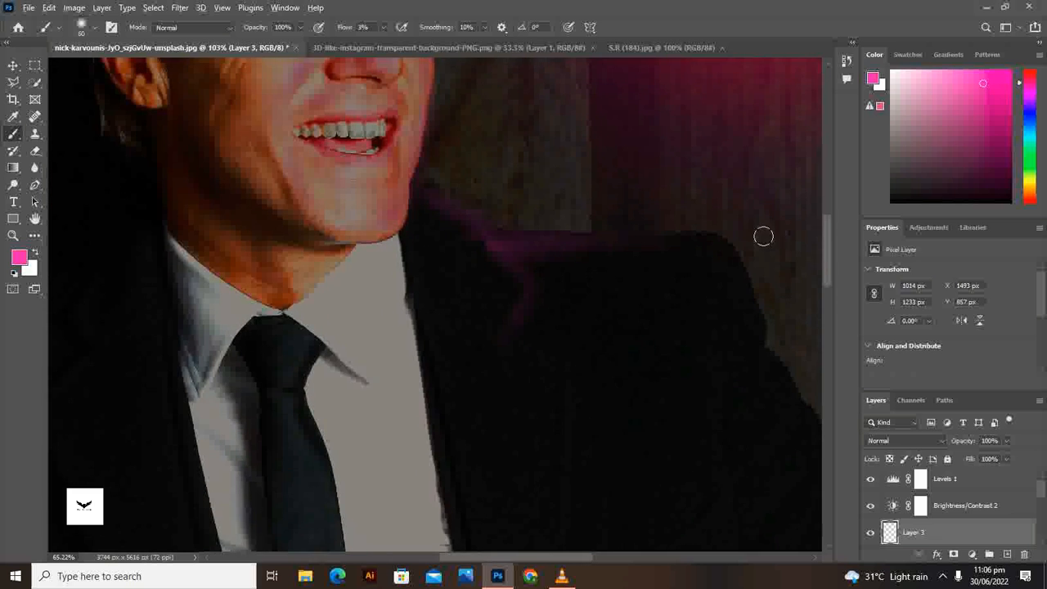
scroll(717, 315, down, 1)
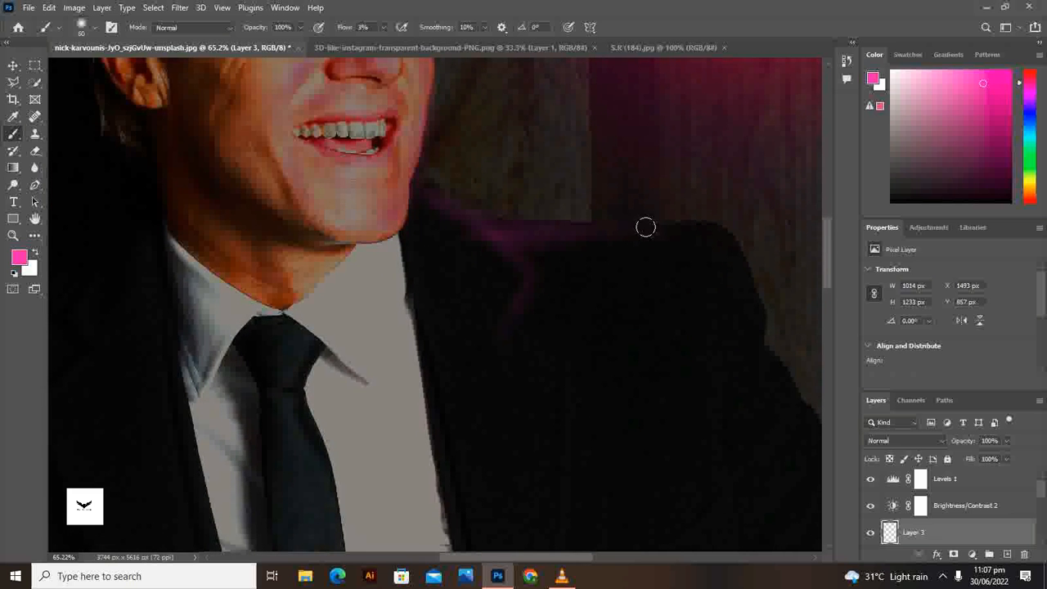
mouse_move(698, 226)
mouse_down()
mouse_move(734, 245)
mouse_move(760, 332)
mouse_move(734, 267)
mouse_move(695, 238)
mouse_move(507, 224)
mouse_move(728, 250)
mouse_move(755, 349)
mouse_move(745, 409)
mouse_move(753, 355)
mouse_up()
scroll(764, 360, down, 3)
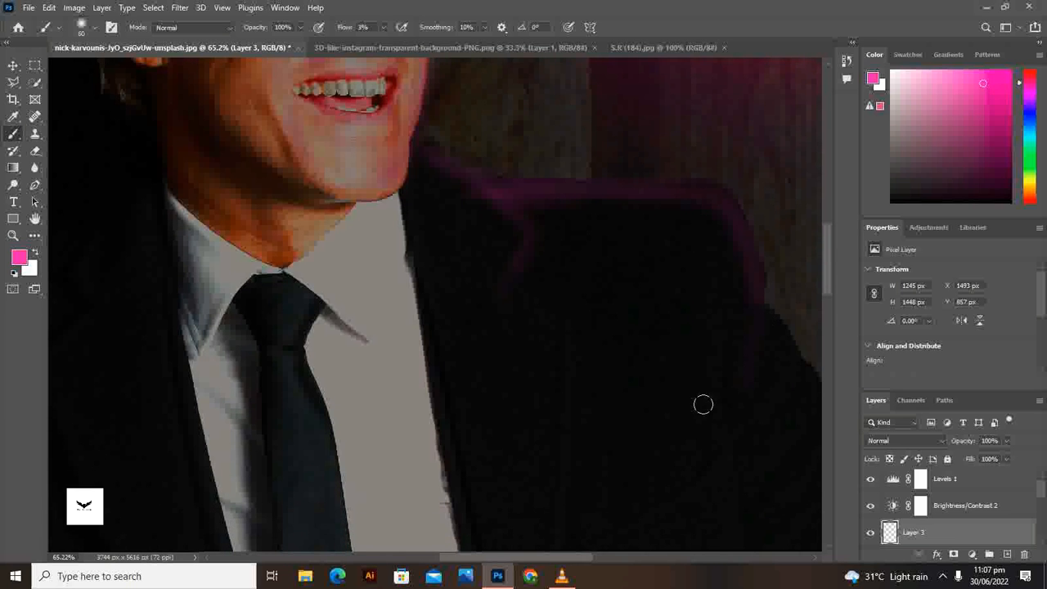
key(a)
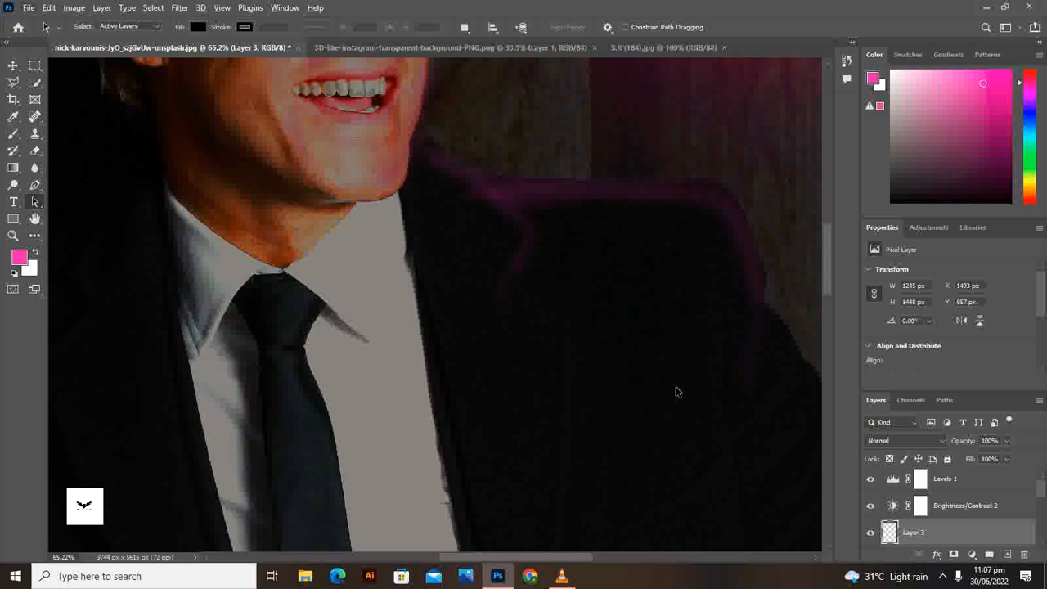
click(13, 136)
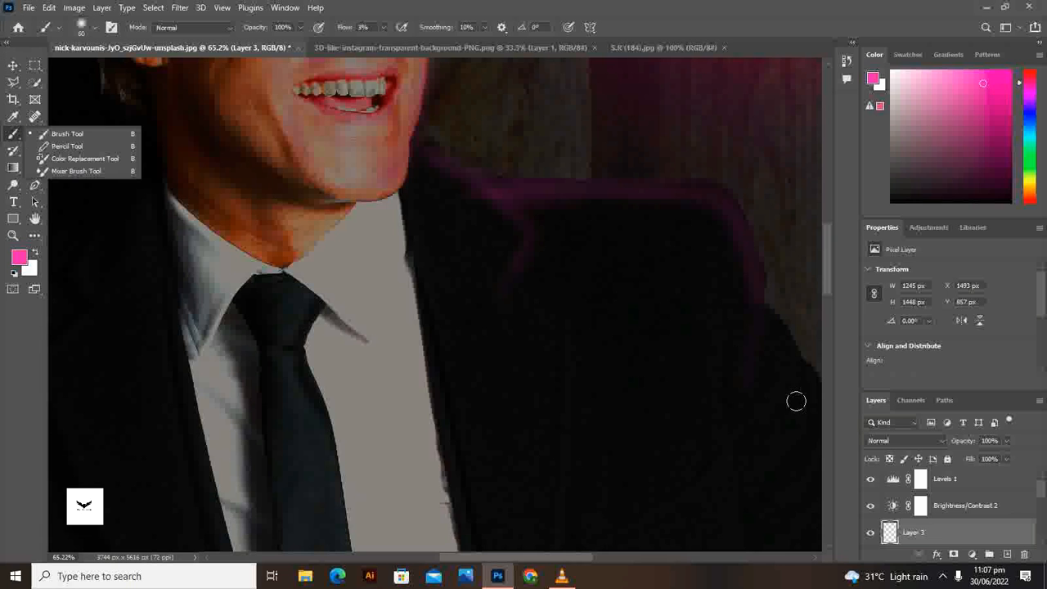
Extend the pink light down the outer edge and folds of the glow-facing jacket sleeve.
drag(544, 557, 610, 550)
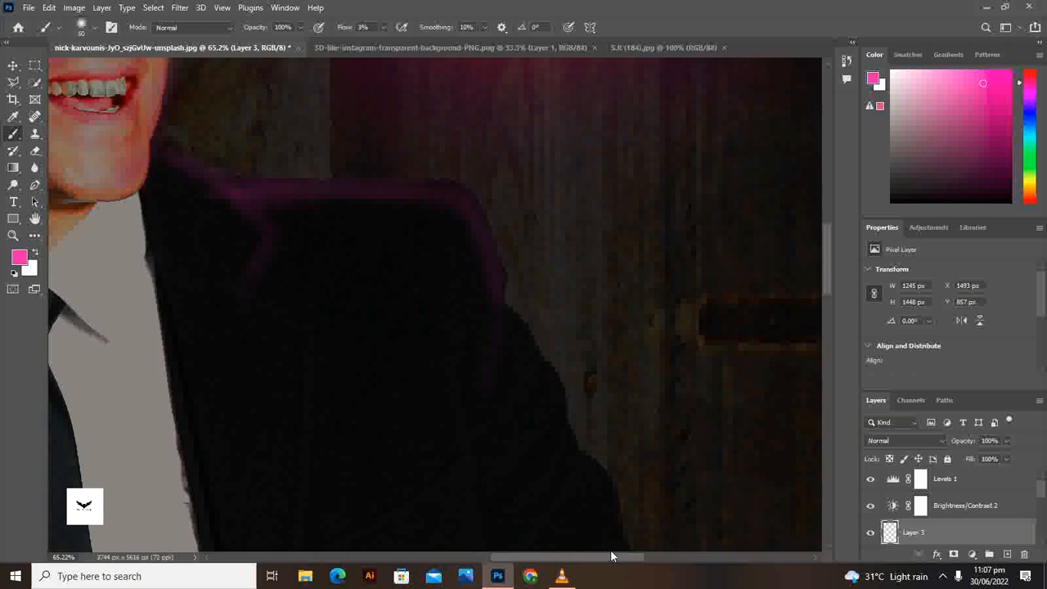
mouse_move(507, 283)
mouse_down()
mouse_move(537, 359)
mouse_move(528, 425)
mouse_move(541, 355)
mouse_move(505, 288)
mouse_up()
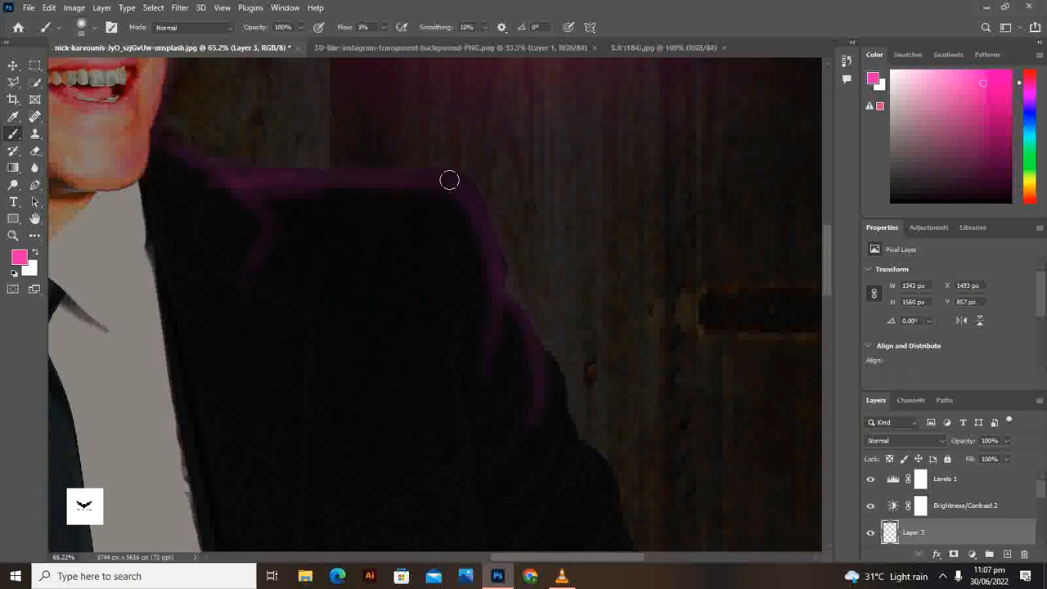
scroll(547, 289, down, 3)
mouse_move(560, 304)
mouse_down()
mouse_move(540, 399)
mouse_move(545, 289)
mouse_move(568, 328)
mouse_move(559, 365)
mouse_move(570, 333)
mouse_move(549, 302)
mouse_move(546, 375)
mouse_move(568, 348)
mouse_move(566, 326)
mouse_move(576, 376)
mouse_move(617, 426)
mouse_move(588, 372)
mouse_move(625, 444)
mouse_move(600, 372)
mouse_up()
scroll(636, 358, down, 3)
scroll(636, 359, down, 2)
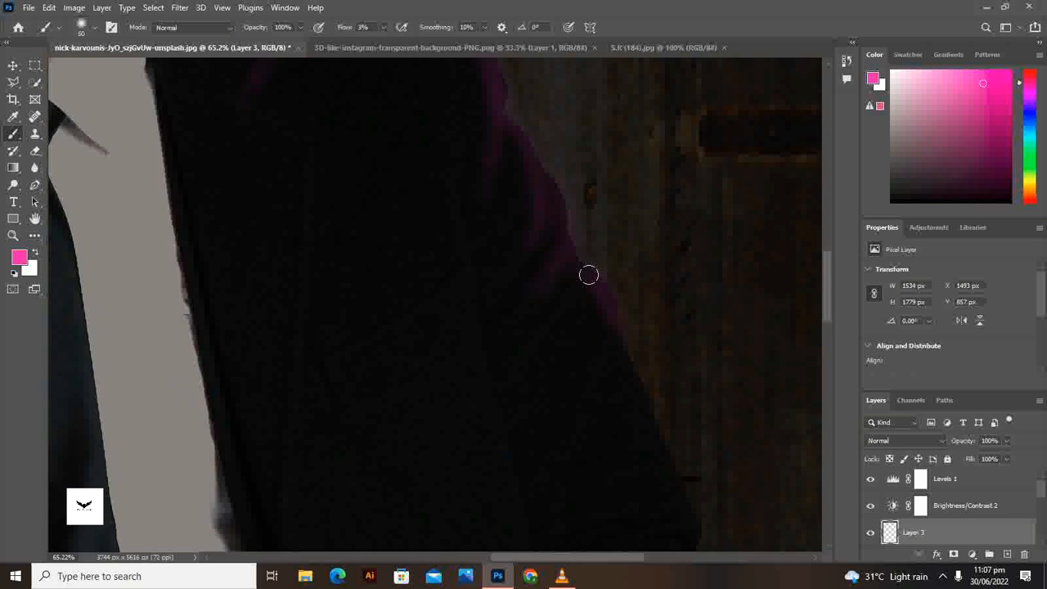
Erase excess pink from the eyes, nose and cheek on Layer 3 with a soft 175 px Eraser.
scroll(585, 267, down, 5)
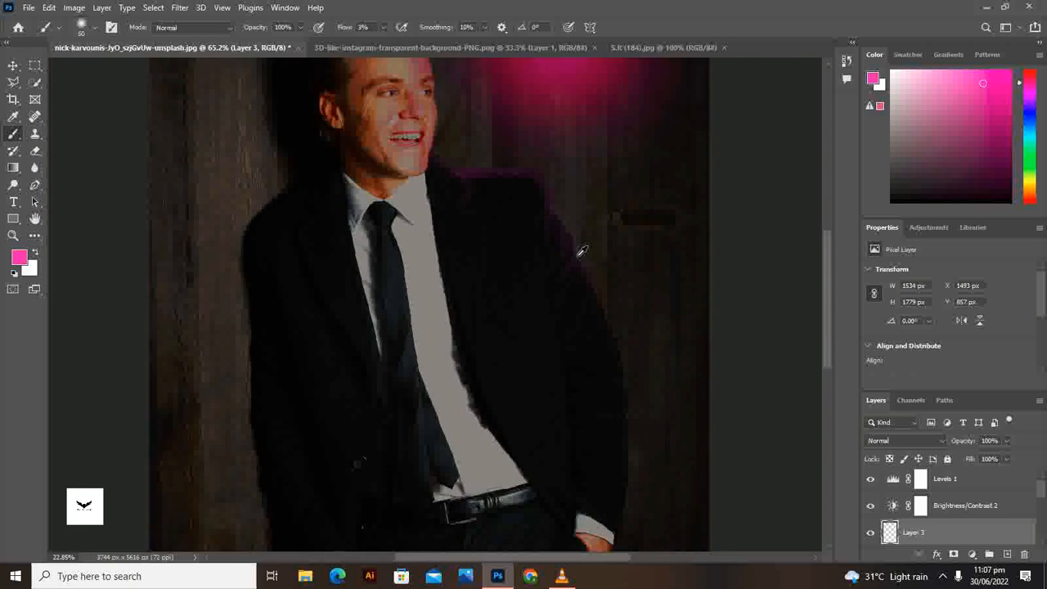
scroll(583, 262, down, 3)
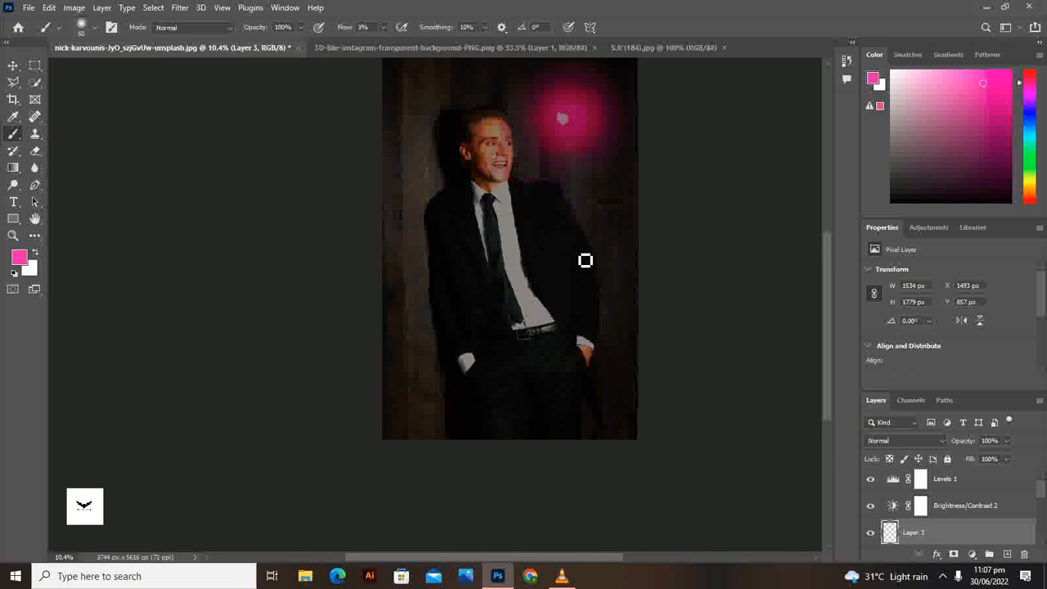
scroll(553, 187, up, 1)
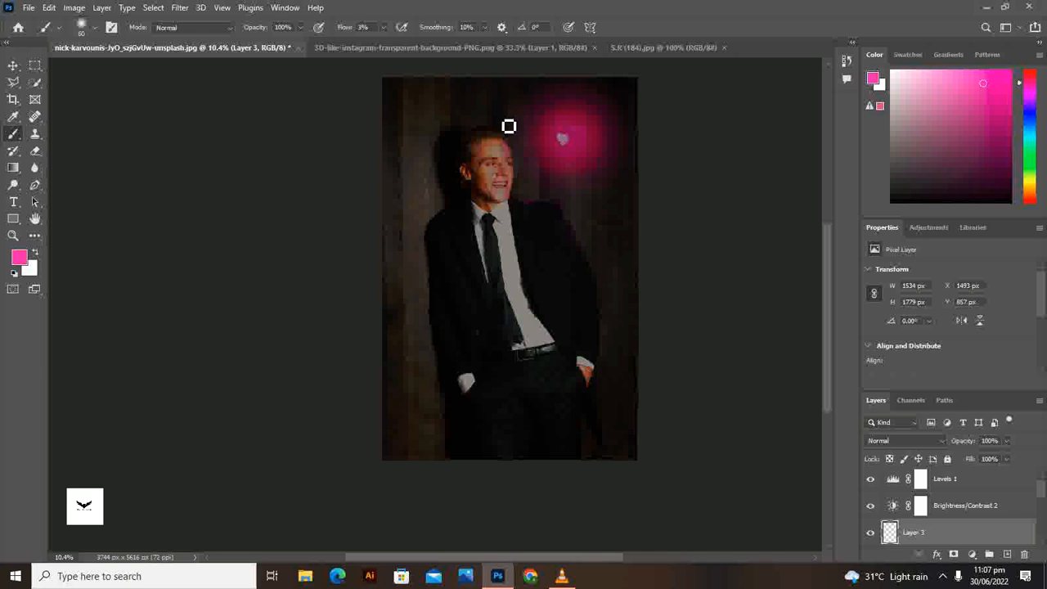
click(38, 151)
click(107, 153)
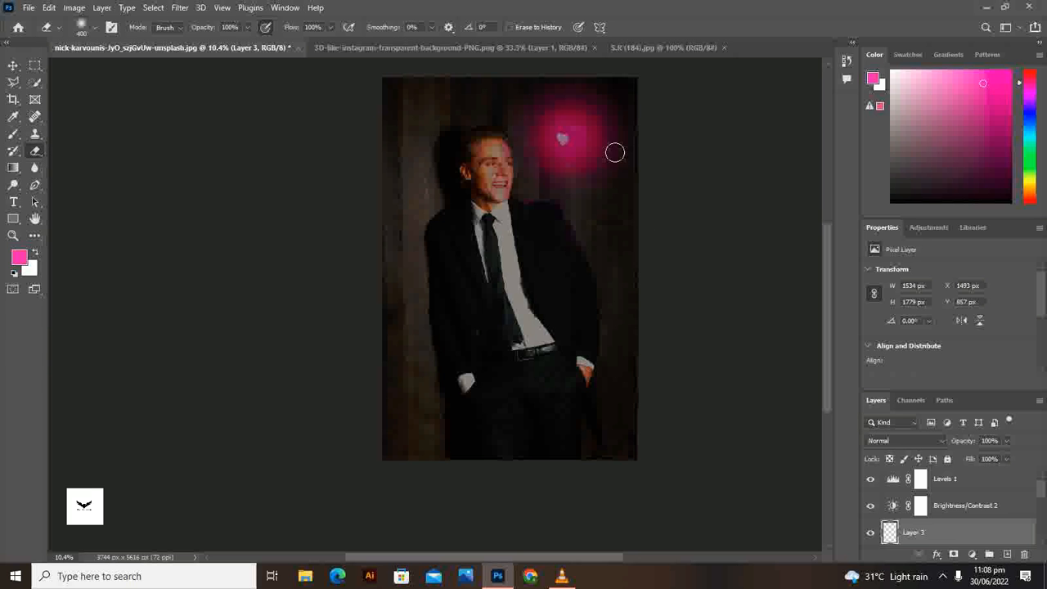
scroll(564, 155, up, 7)
scroll(481, 170, up, 3)
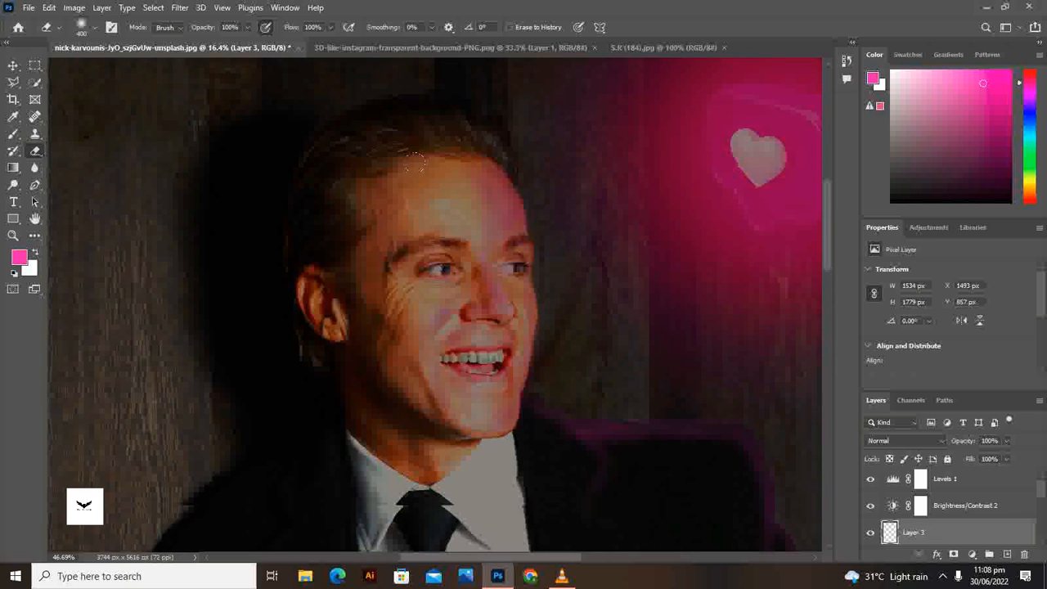
scroll(410, 160, down, 1)
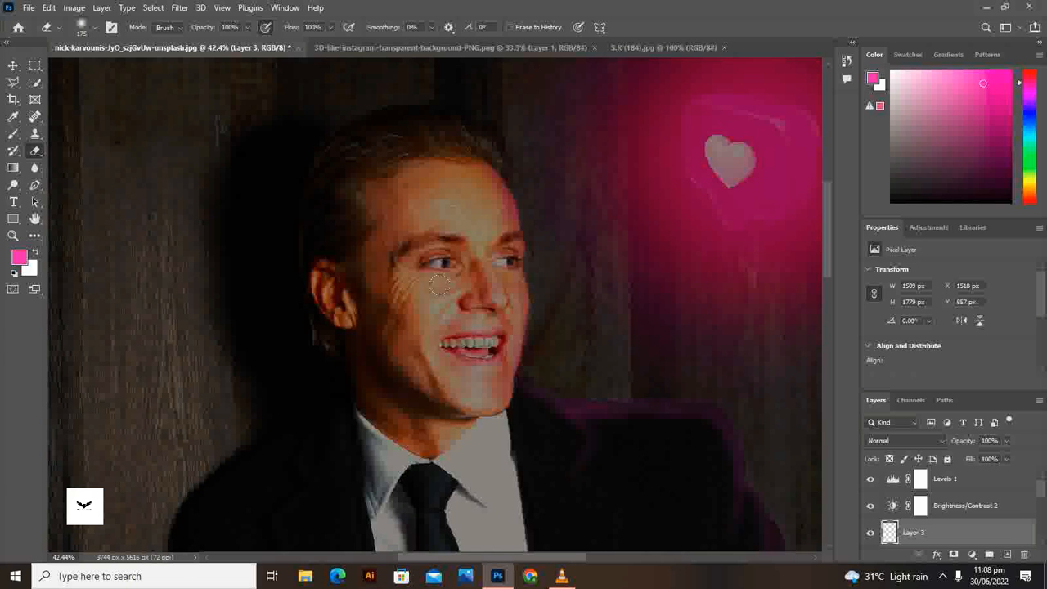
Paint faint pink light into the eyes' pupils and along the nose bridge and tip on Layer 3 with a soft 20–30 px brush.
click(17, 135)
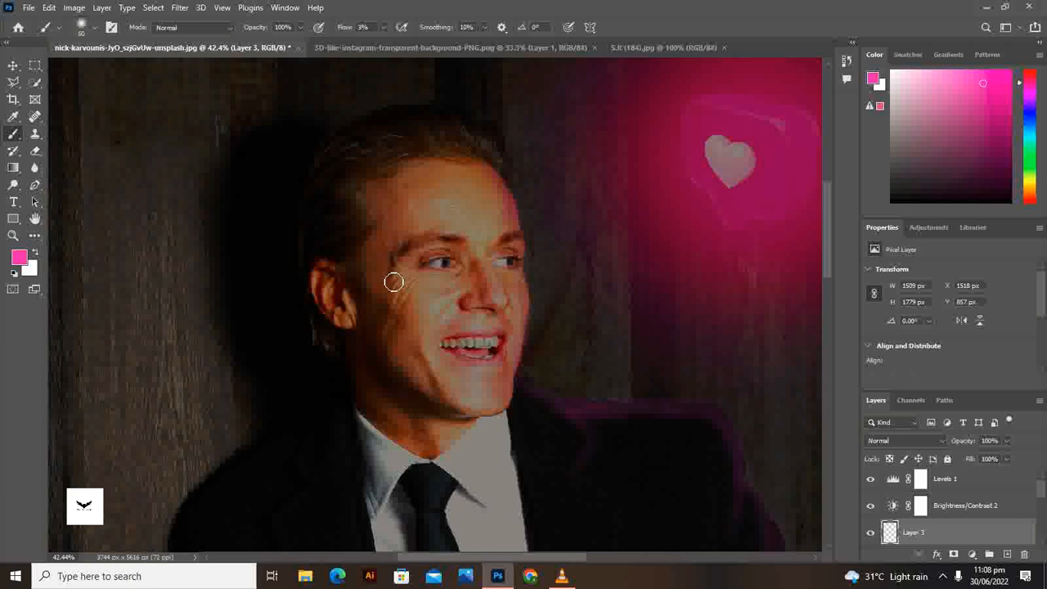
scroll(433, 270, up, 3)
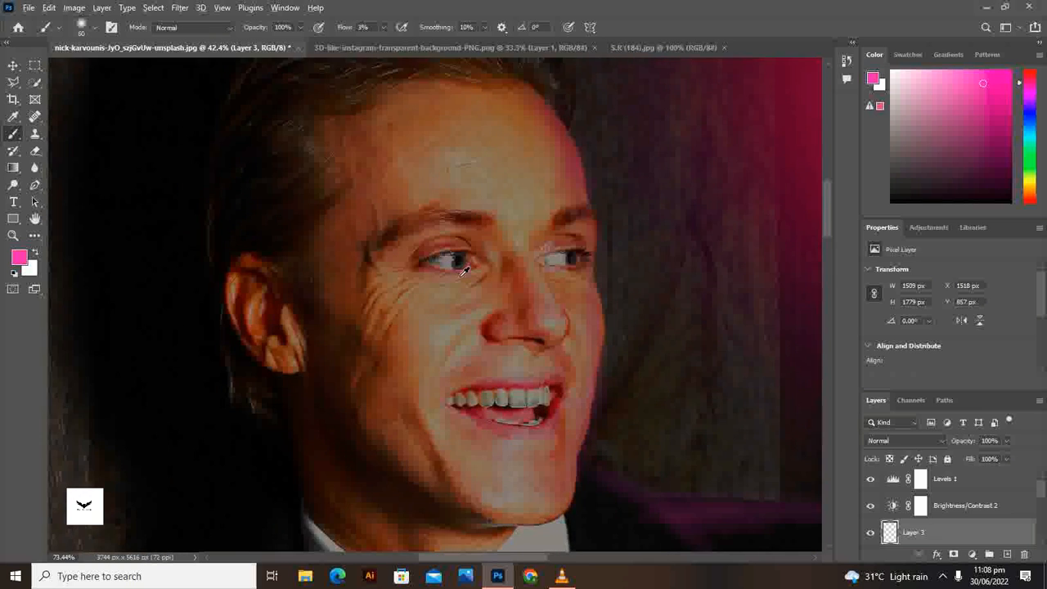
scroll(462, 271, up, 4)
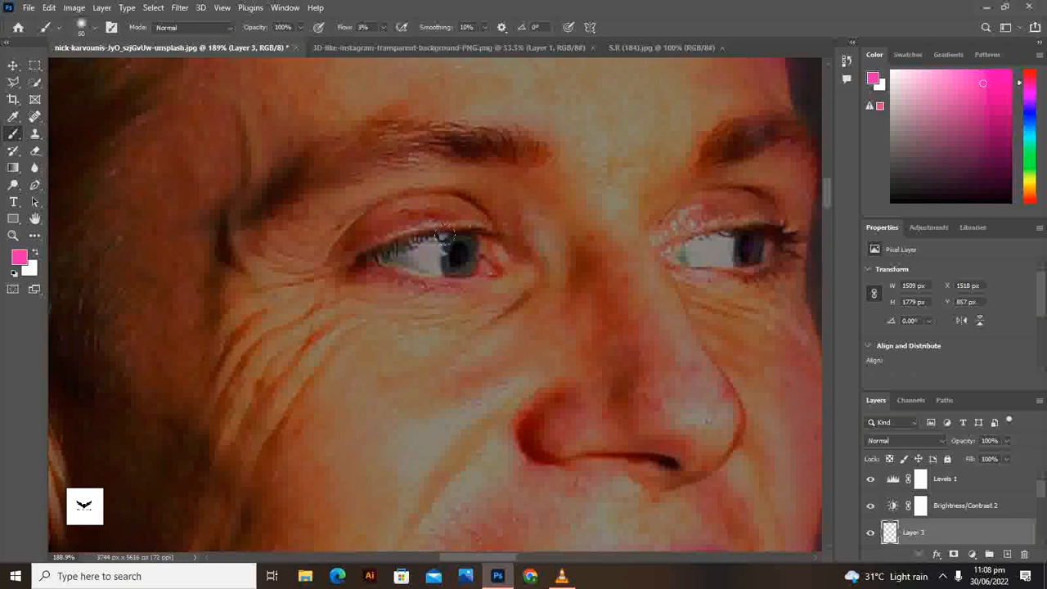
scroll(445, 236, down, 1)
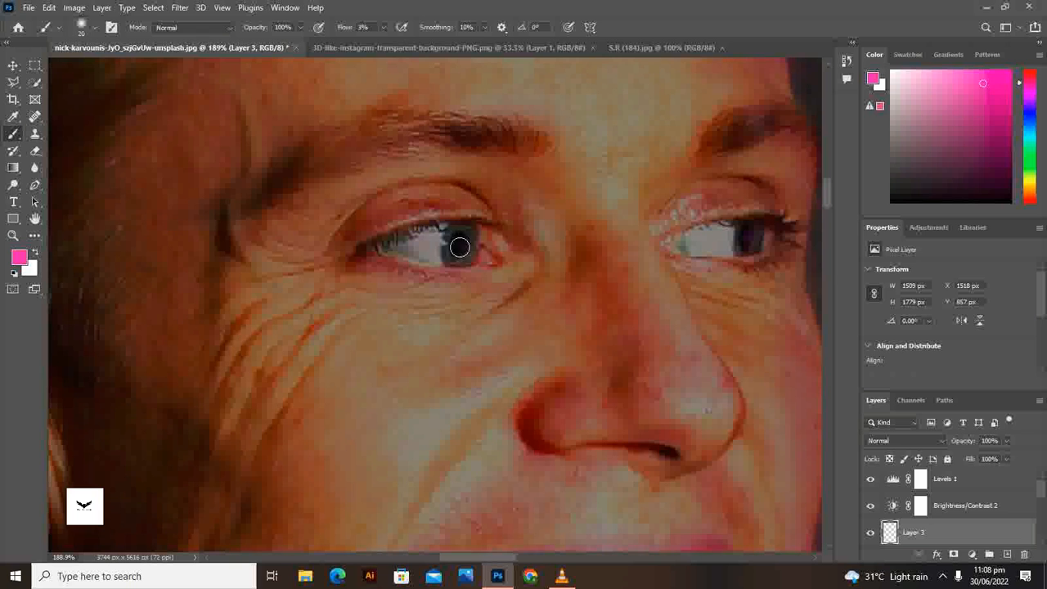
key(bracketleft)
key(bracketright)
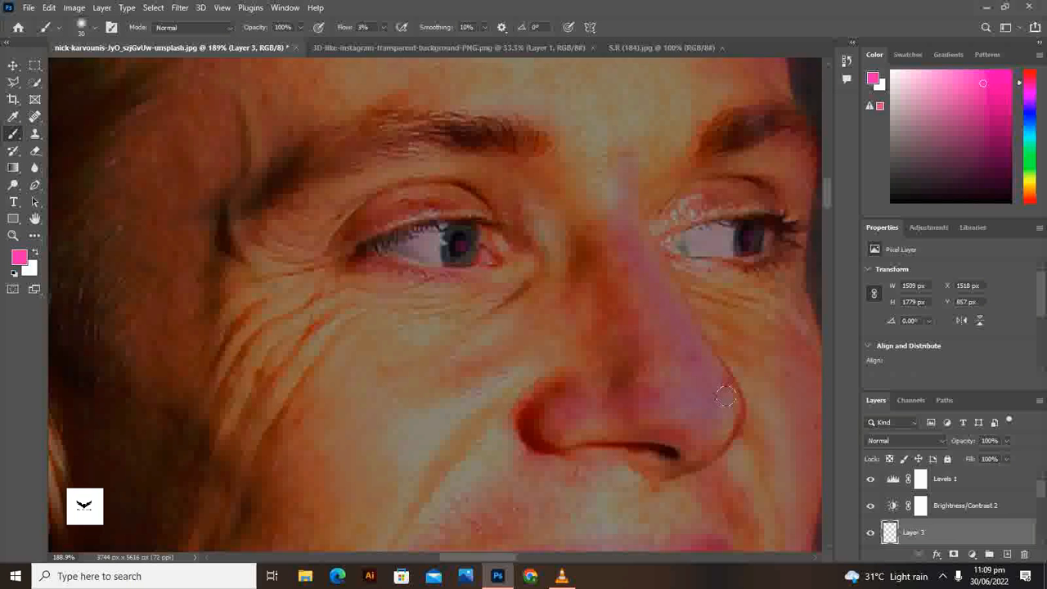
Add soft pink light to the forehead, glow-facing cheek and chin on Layer 3 with a 70 px brush.
scroll(720, 396, down, 5)
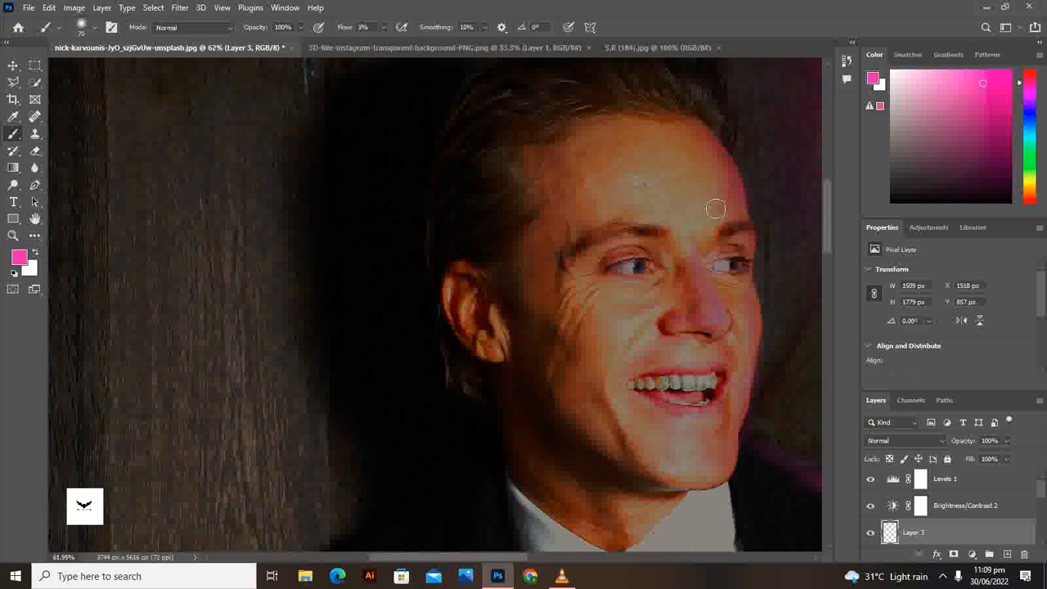
drag(714, 182, 715, 193)
drag(736, 302, 738, 283)
mouse_move(676, 472)
mouse_down()
mouse_move(722, 452)
mouse_move(668, 468)
mouse_move(719, 451)
mouse_move(679, 468)
mouse_move(734, 387)
mouse_move(703, 481)
mouse_move(682, 456)
mouse_move(660, 468)
mouse_move(662, 521)
mouse_up()
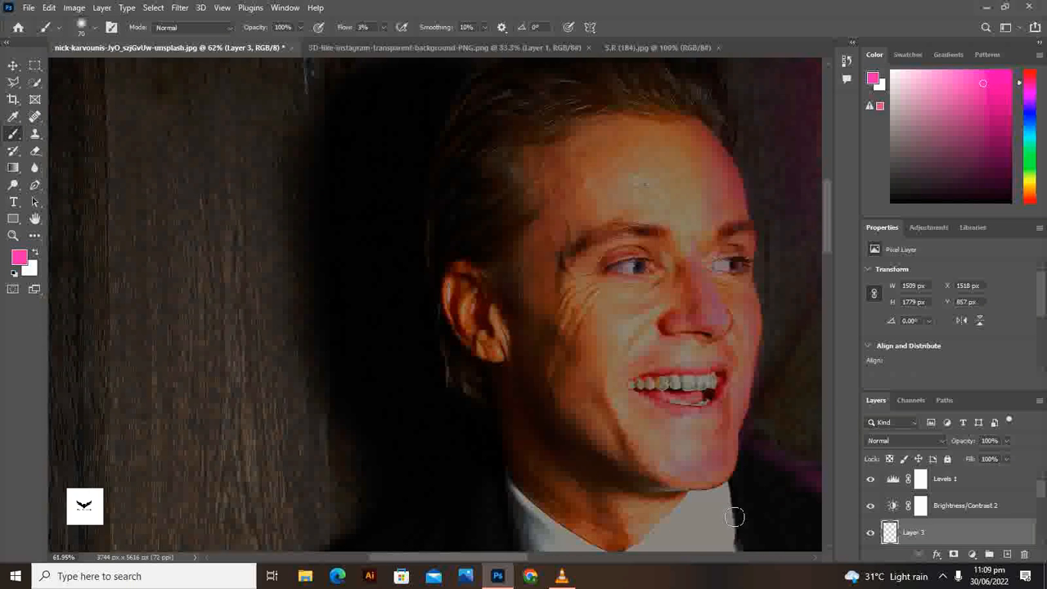
Examine the pink lighting across the full portrait, with the Move tool active and no layer selected.
scroll(733, 516, down, 10)
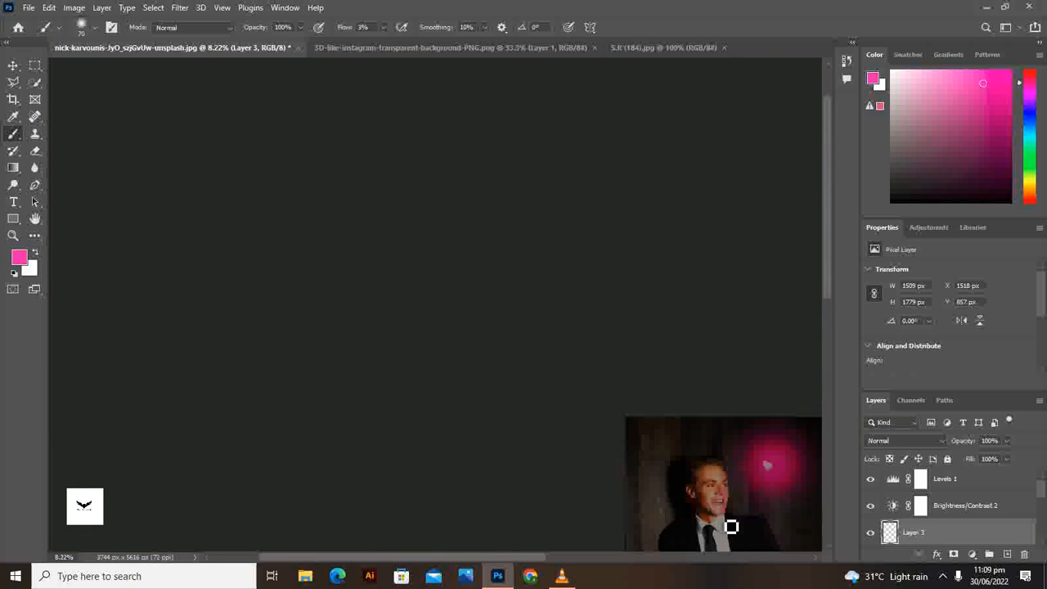
scroll(731, 526, down, 4)
drag(479, 557, 584, 557)
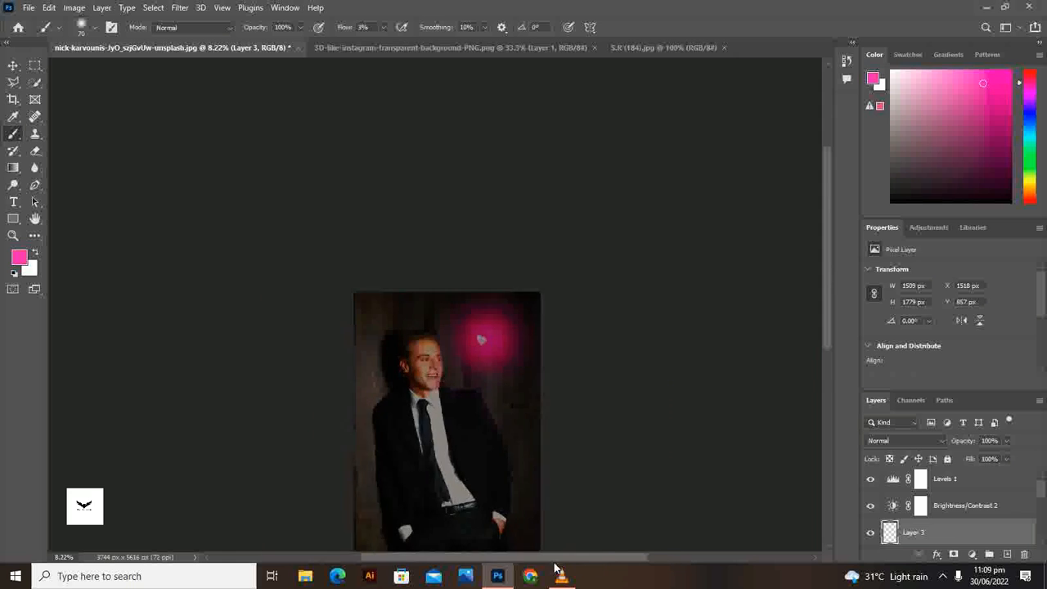
scroll(556, 480, down, 3)
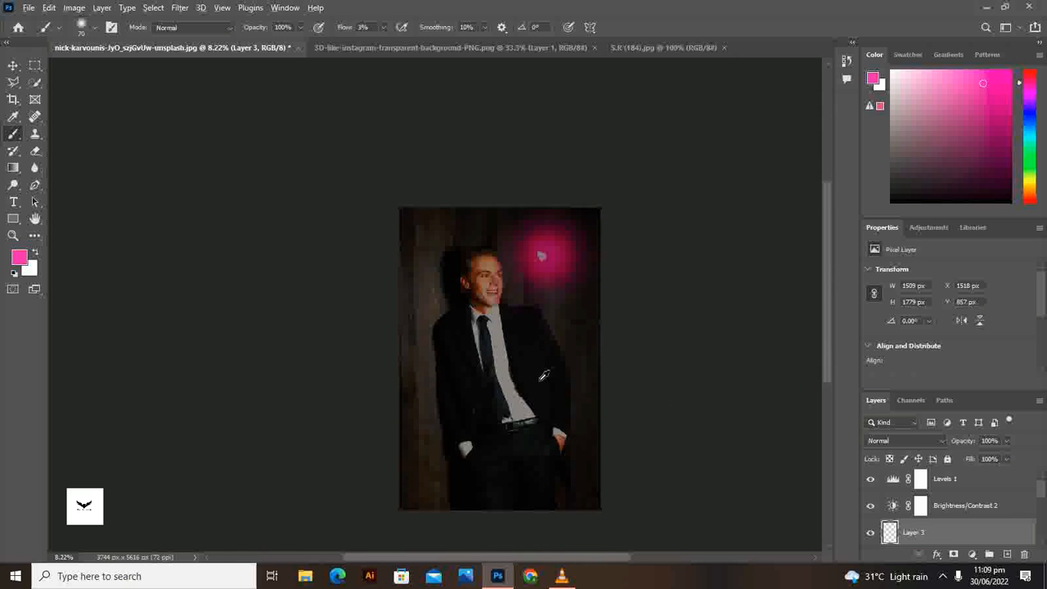
scroll(536, 307, up, 3)
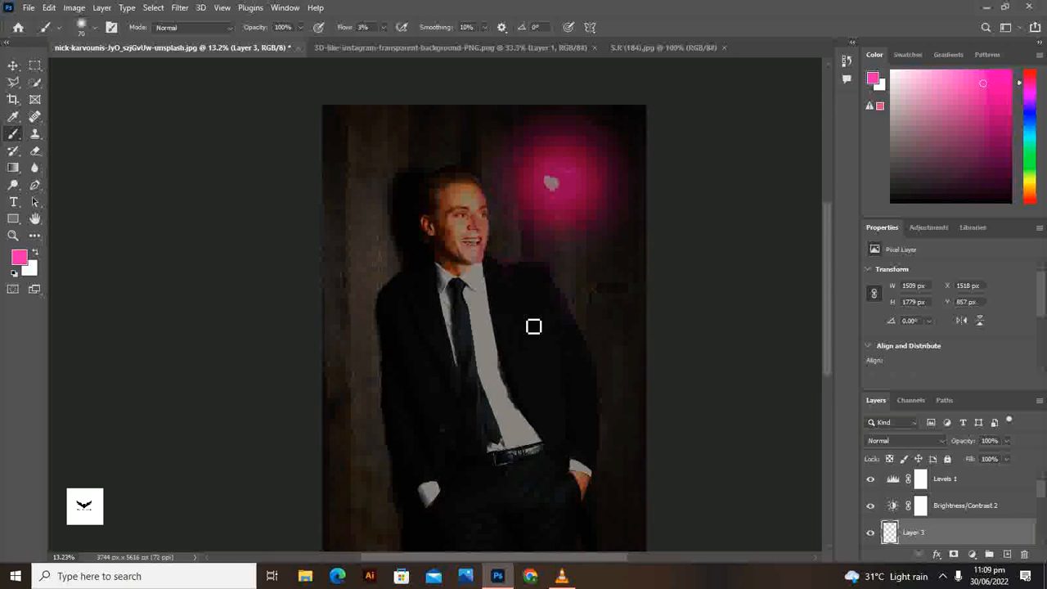
scroll(534, 326, down, 1)
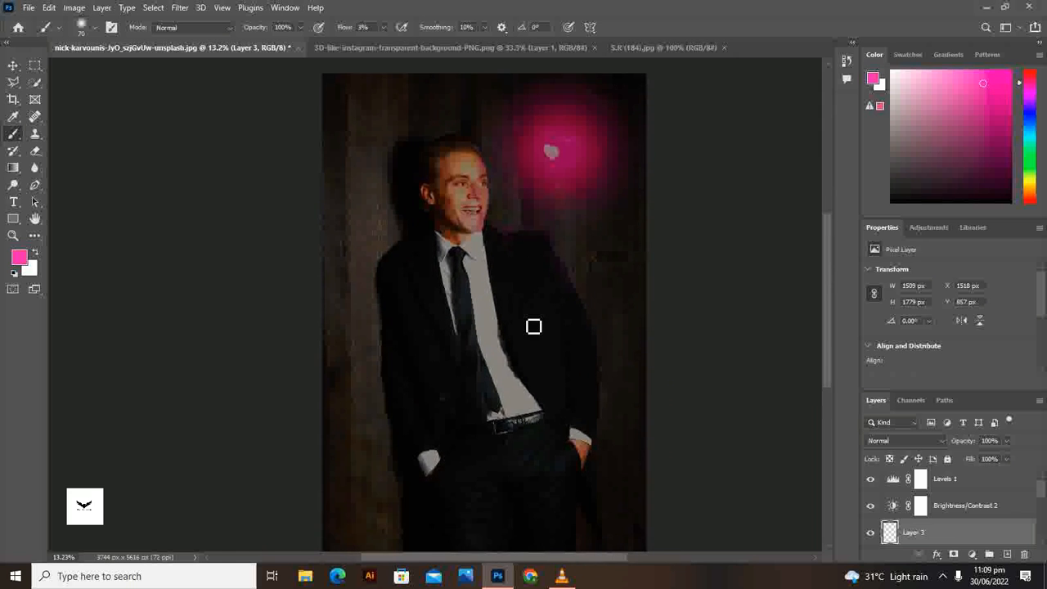
click(14, 65)
click(745, 217)
scroll(745, 217, down, 3)
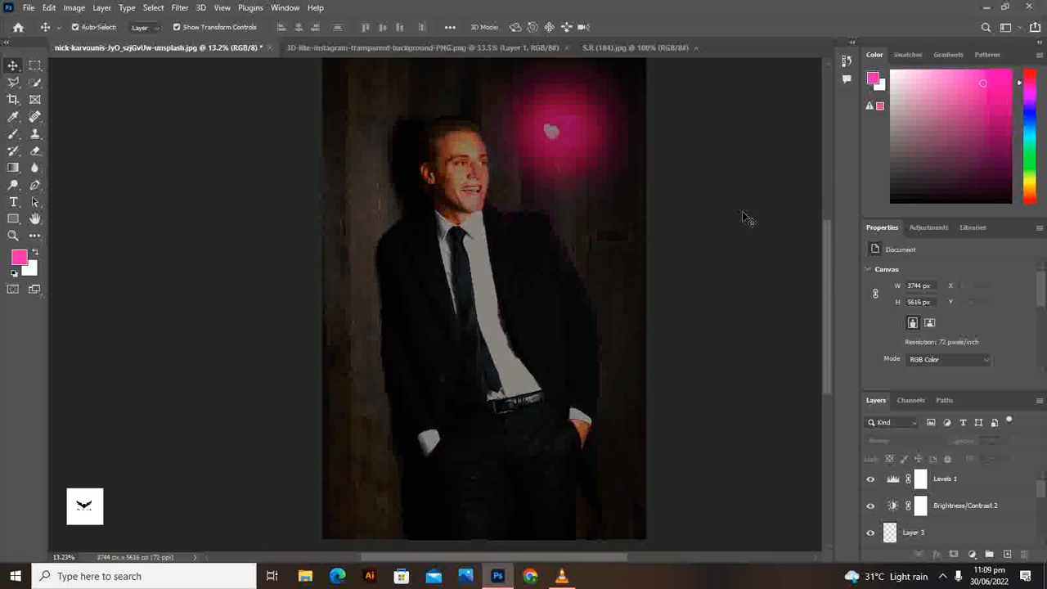
scroll(744, 216, up, 1)
scroll(999, 225, down, 5)
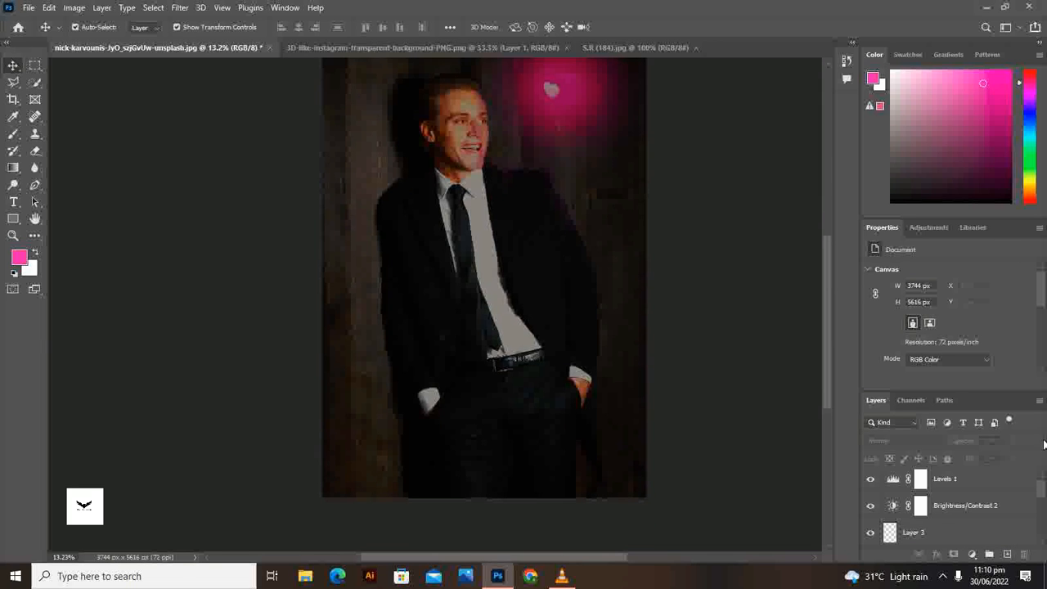
Merge all visible layers into the Background layer.
scroll(1007, 554, down, 5)
scroll(993, 532, down, 5)
right_click(993, 530)
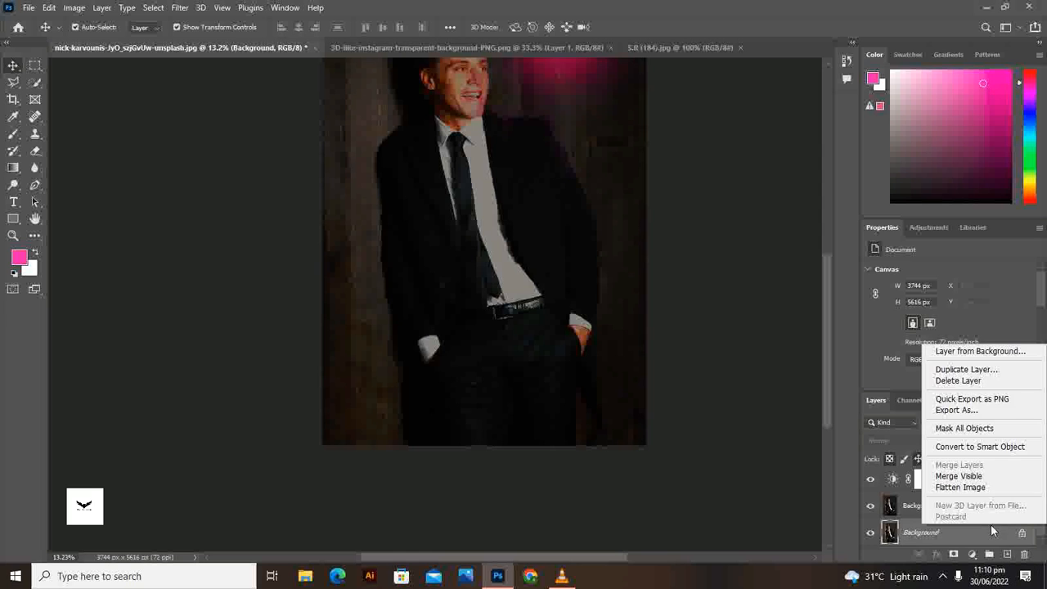
click(959, 475)
scroll(594, 264, up, 5)
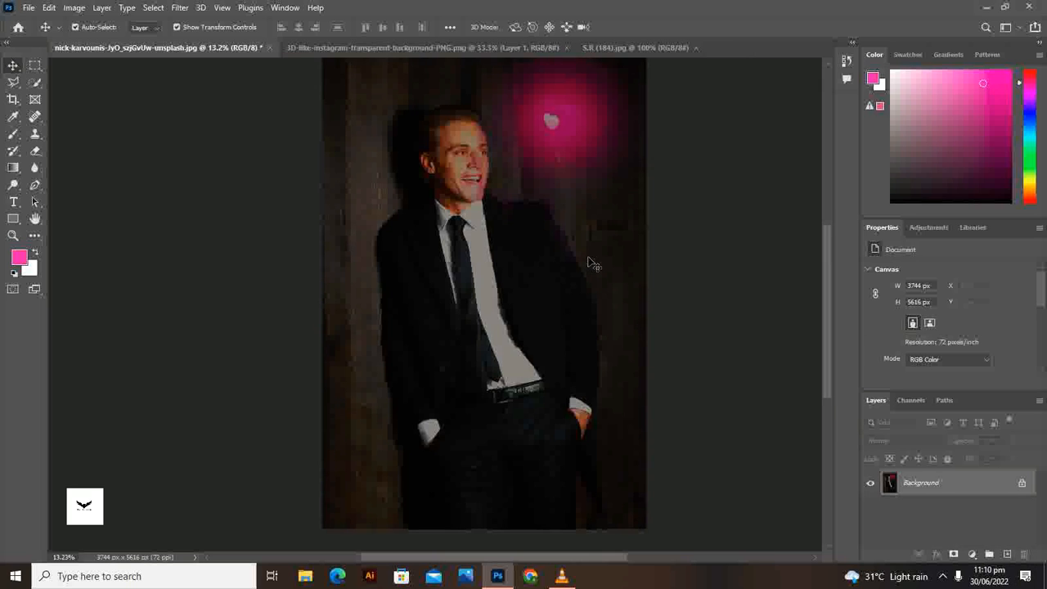
scroll(594, 264, up, 1)
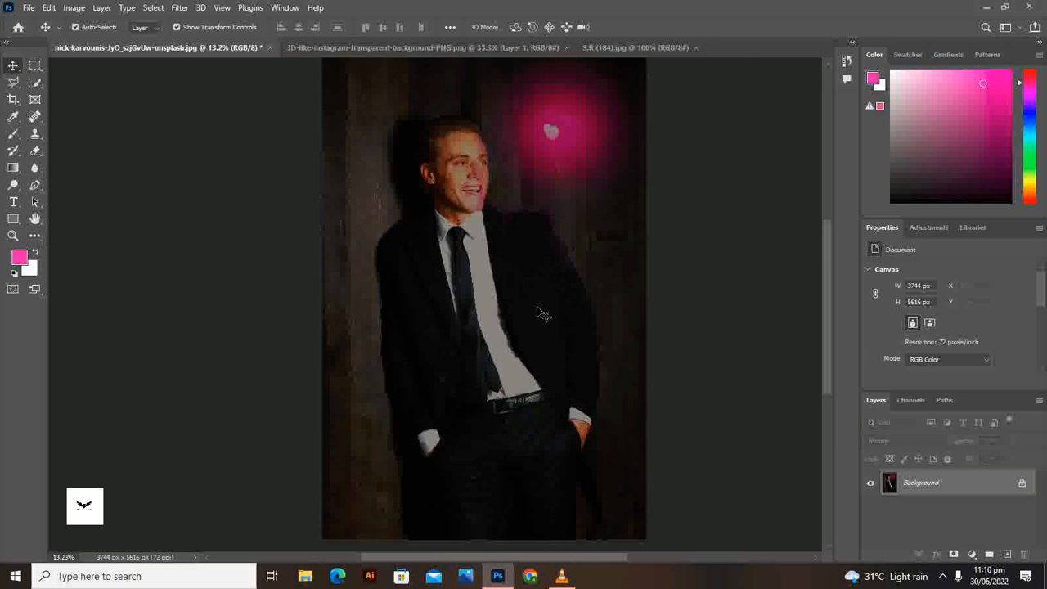